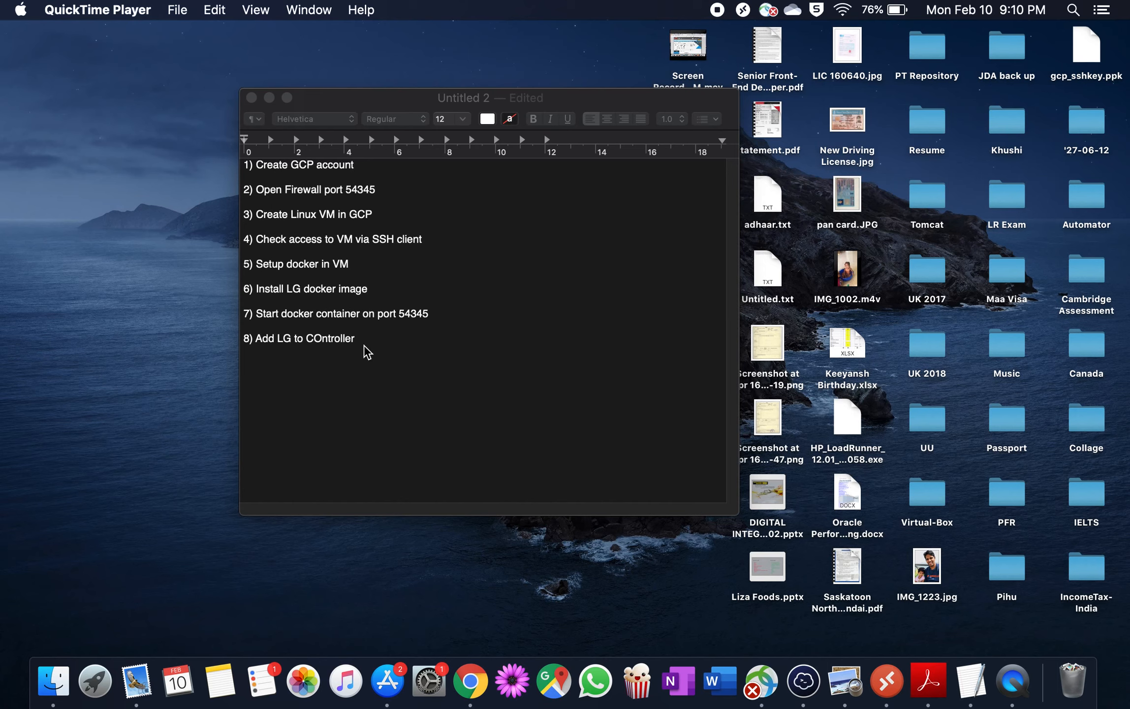
# Review the setup checklist, from creating the GCP account and opening firewall port 54345 to adding the LG to the Controller
pyautogui.click(351, 339)
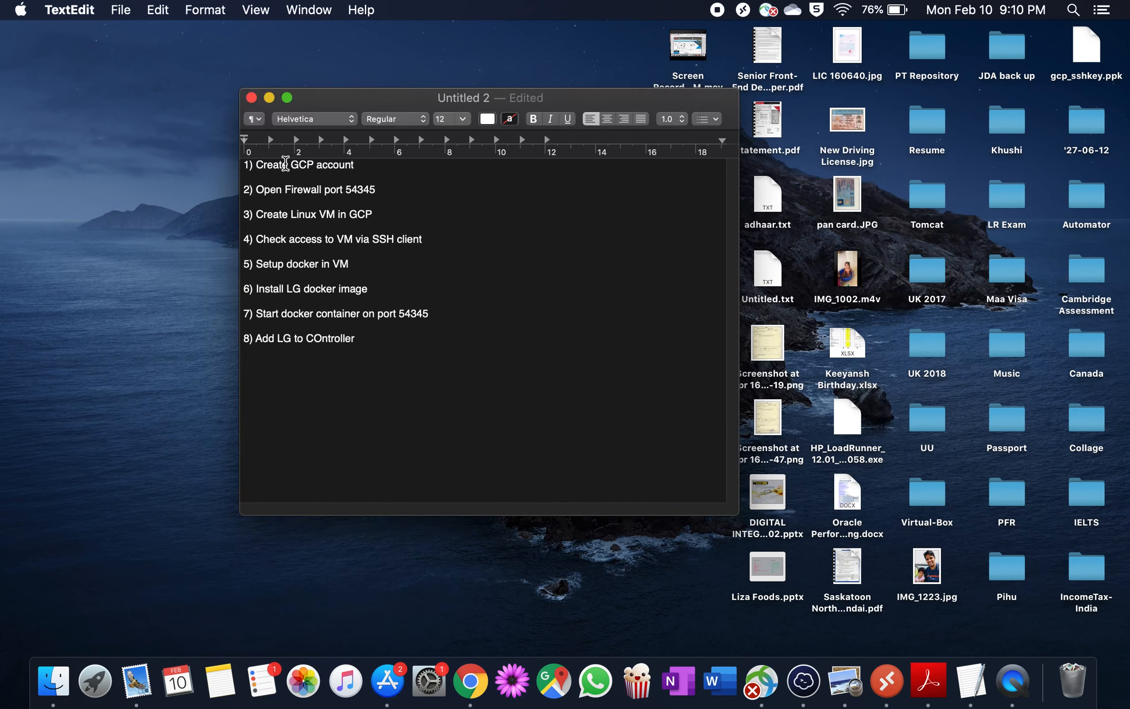
pyautogui.moveTo(366, 166); pyautogui.dragTo(259, 166)
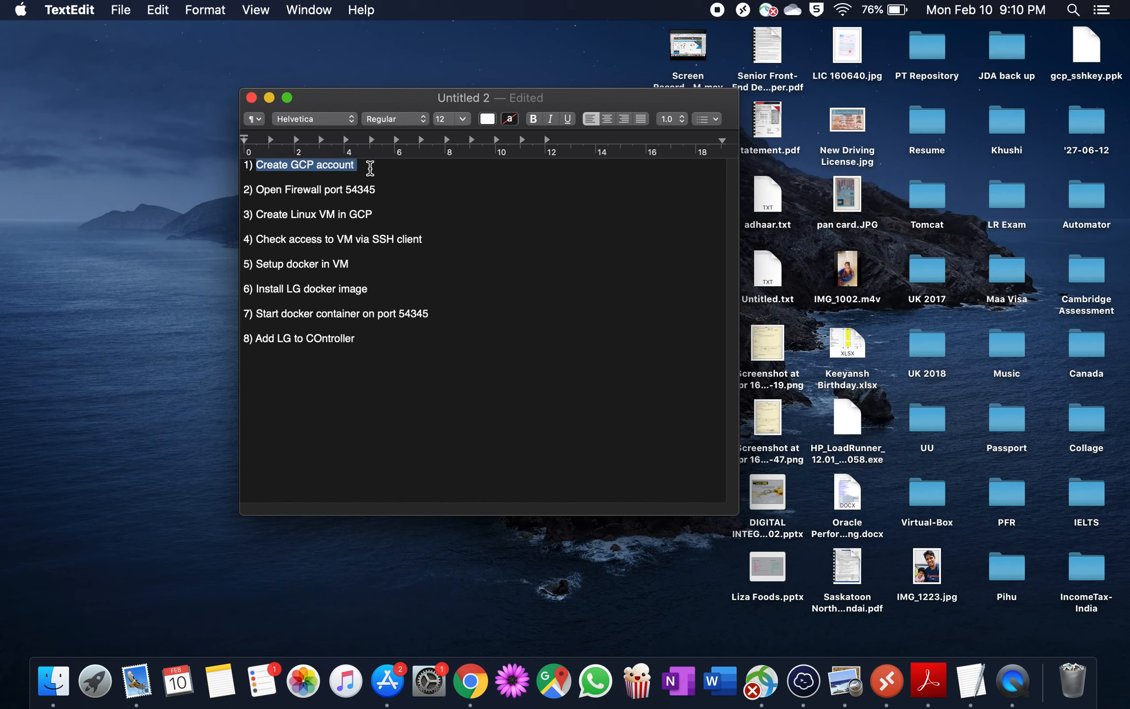
pyautogui.moveTo(379, 189); pyautogui.dragTo(263, 190)
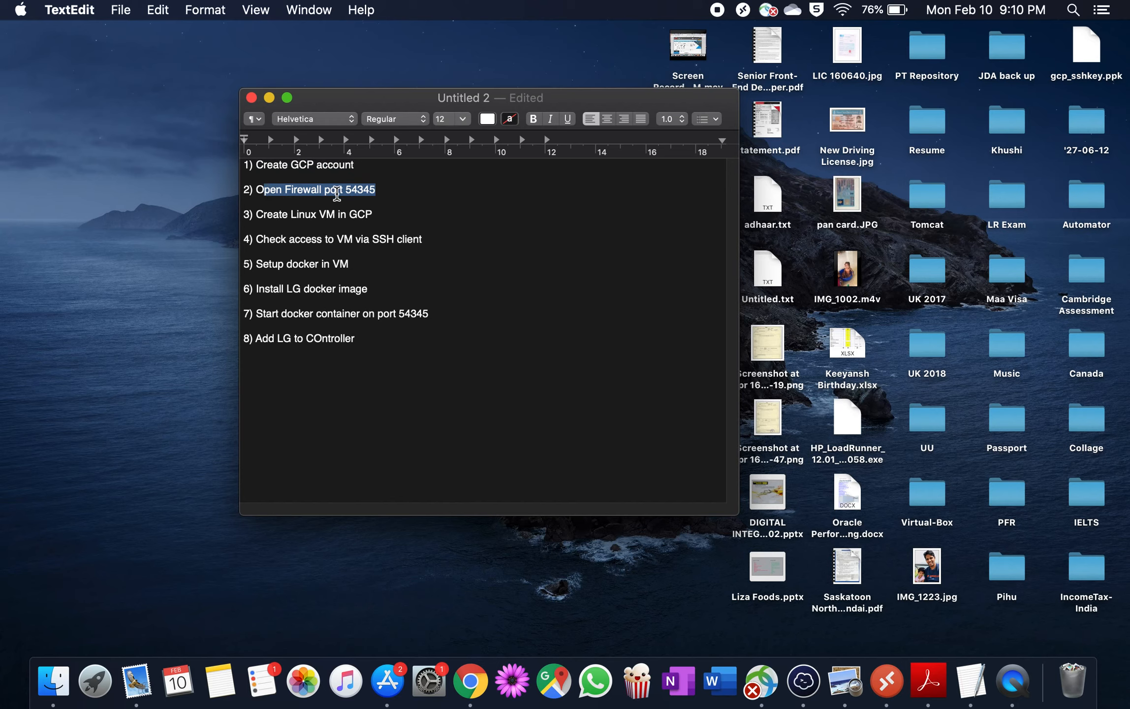
pyautogui.click(377, 191)
pyautogui.doubleClick(366, 191)
pyautogui.click(389, 192)
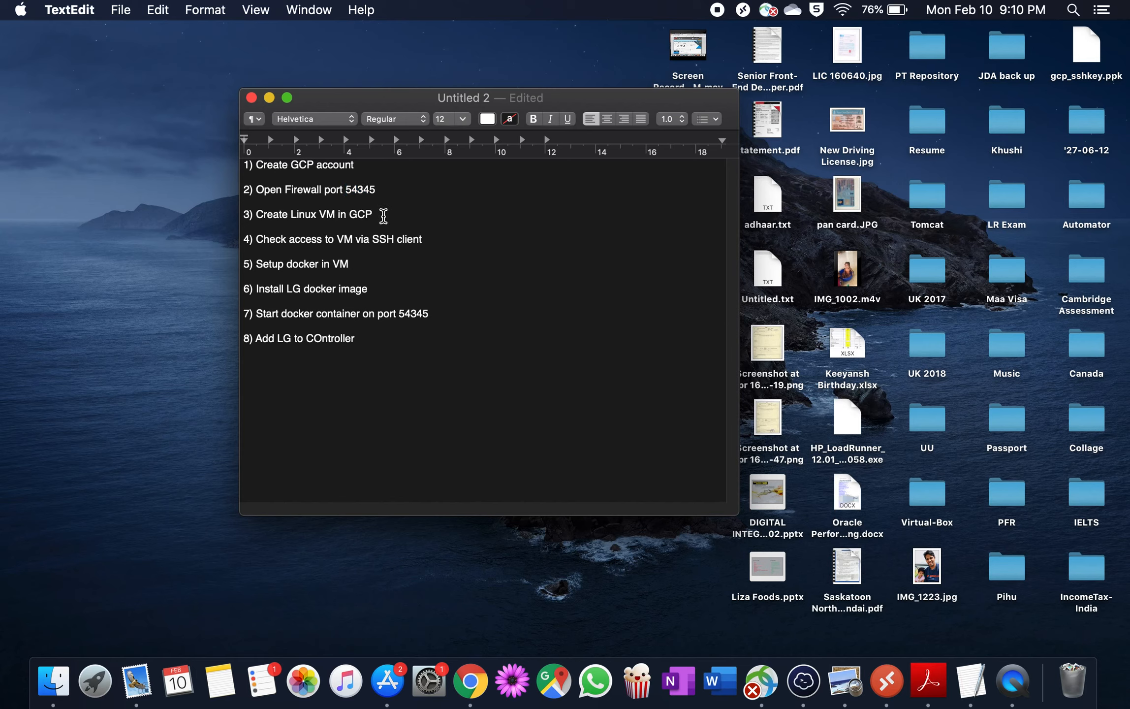
pyautogui.moveTo(383, 215); pyautogui.dragTo(259, 216)
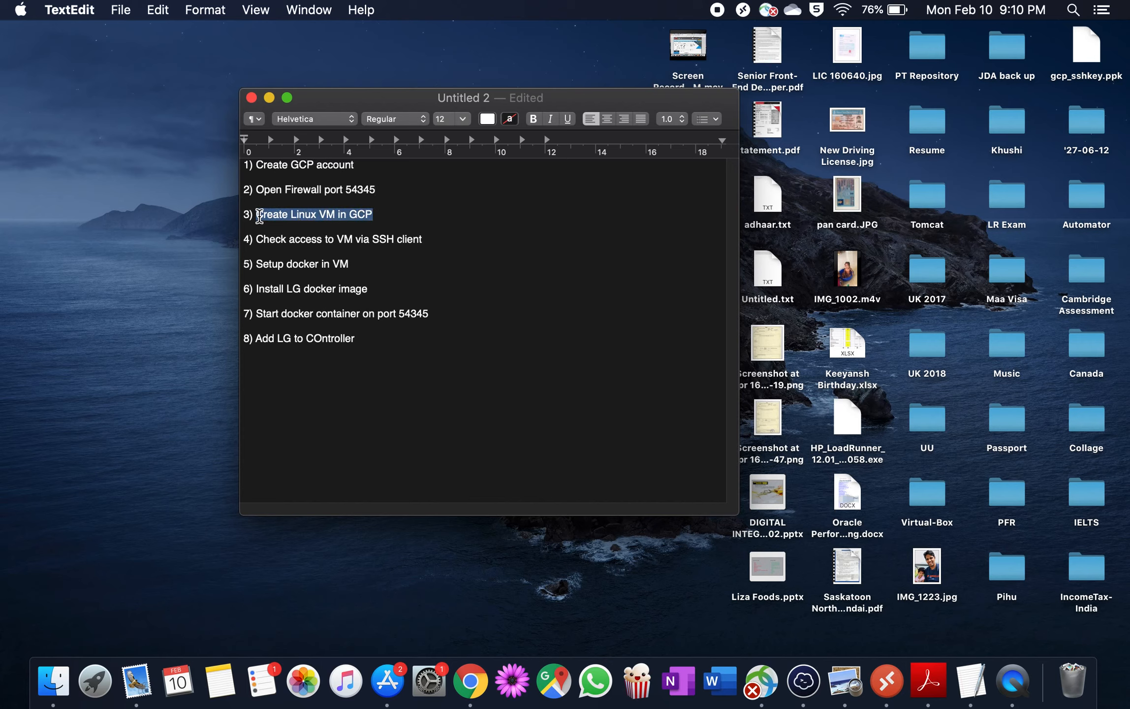
pyautogui.click(387, 214)
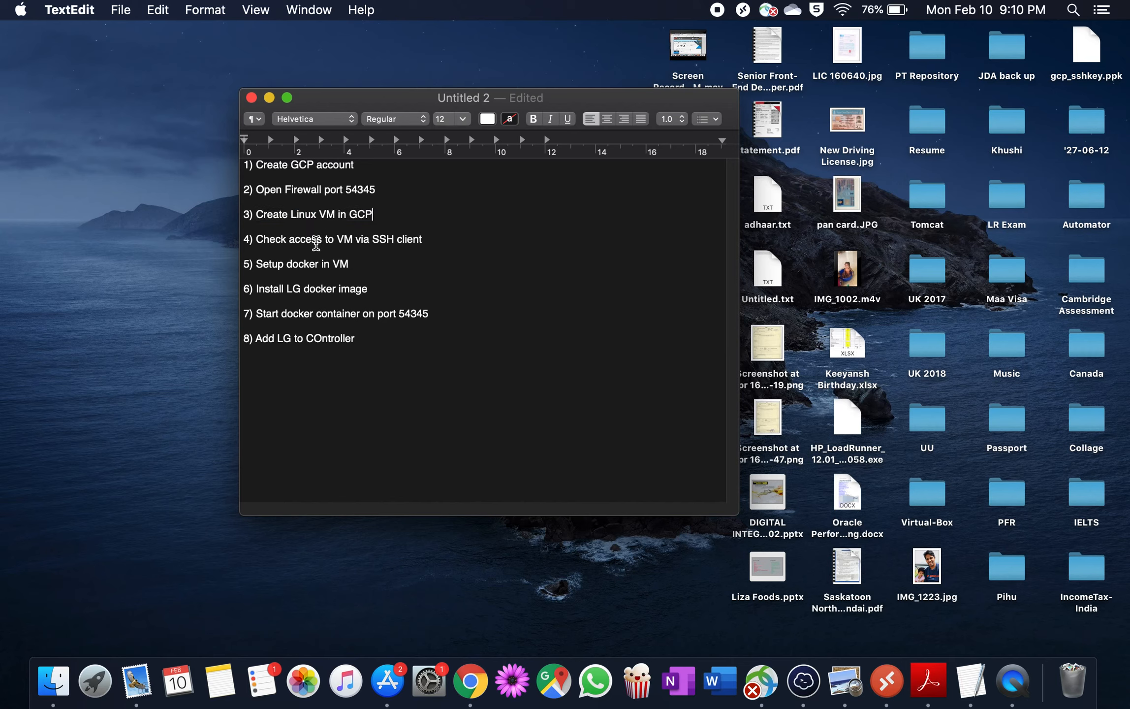
pyautogui.moveTo(444, 240); pyautogui.dragTo(266, 238)
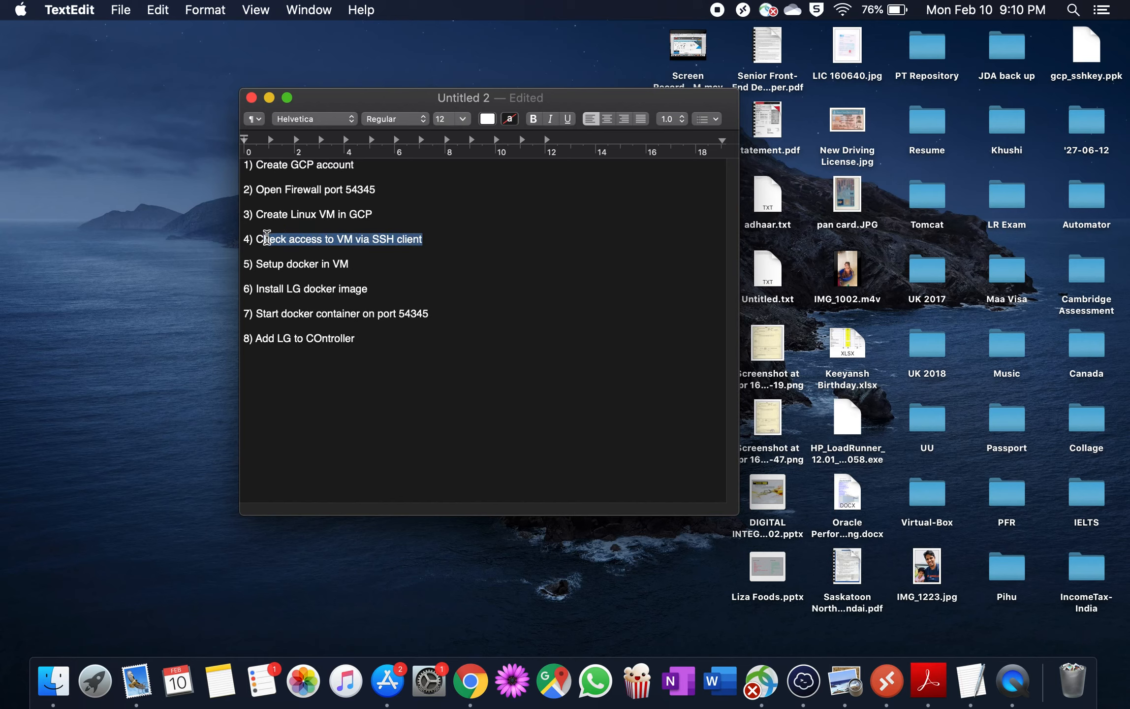
pyautogui.click(354, 263)
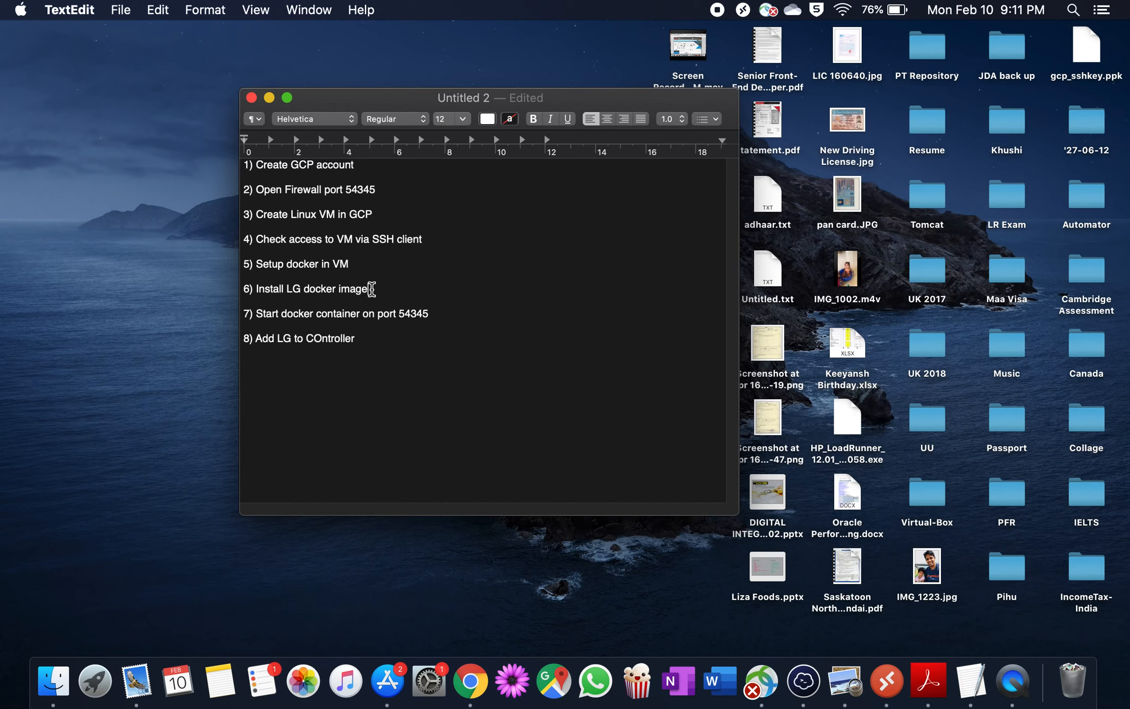
pyautogui.click(432, 315)
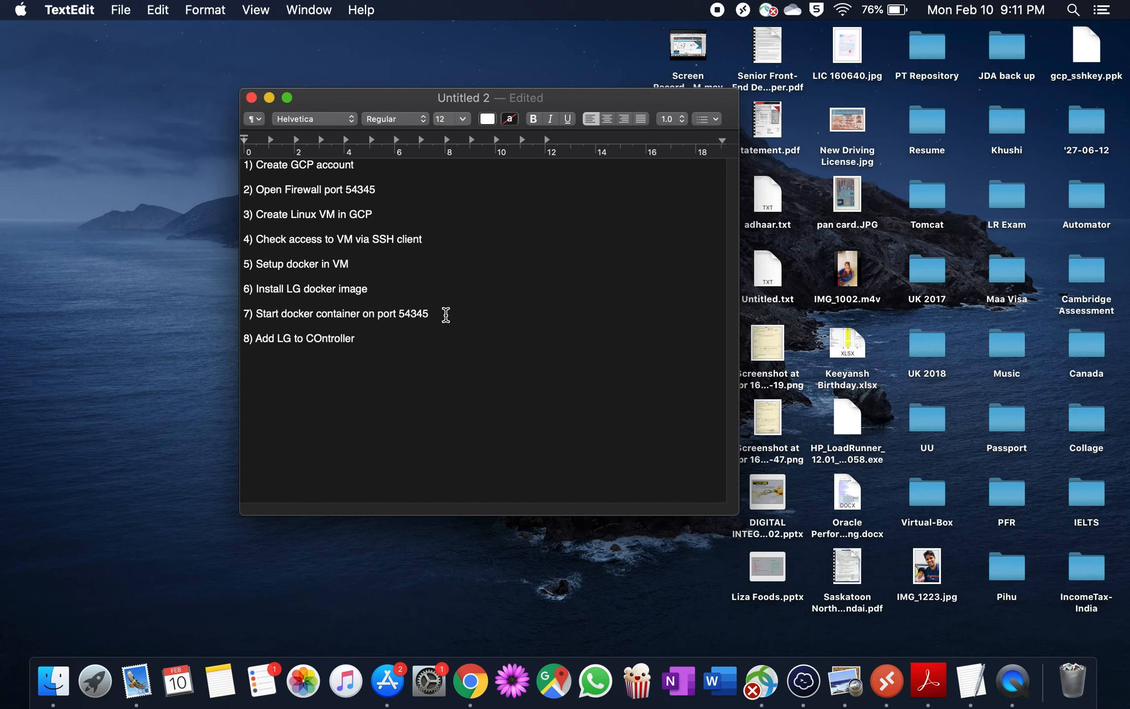
pyautogui.doubleClick(403, 313)
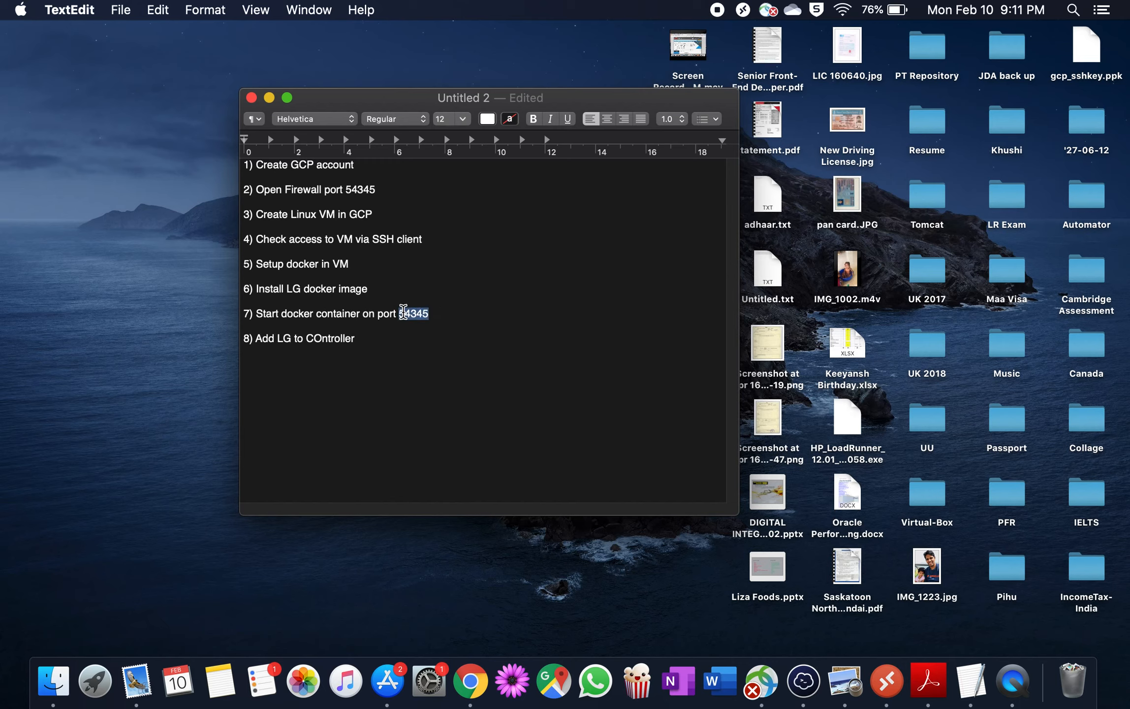
pyautogui.click(360, 339)
# Switch to Chrome, search for "google cloud", and open the Google Cloud console from its website
pyautogui.click(470, 670)
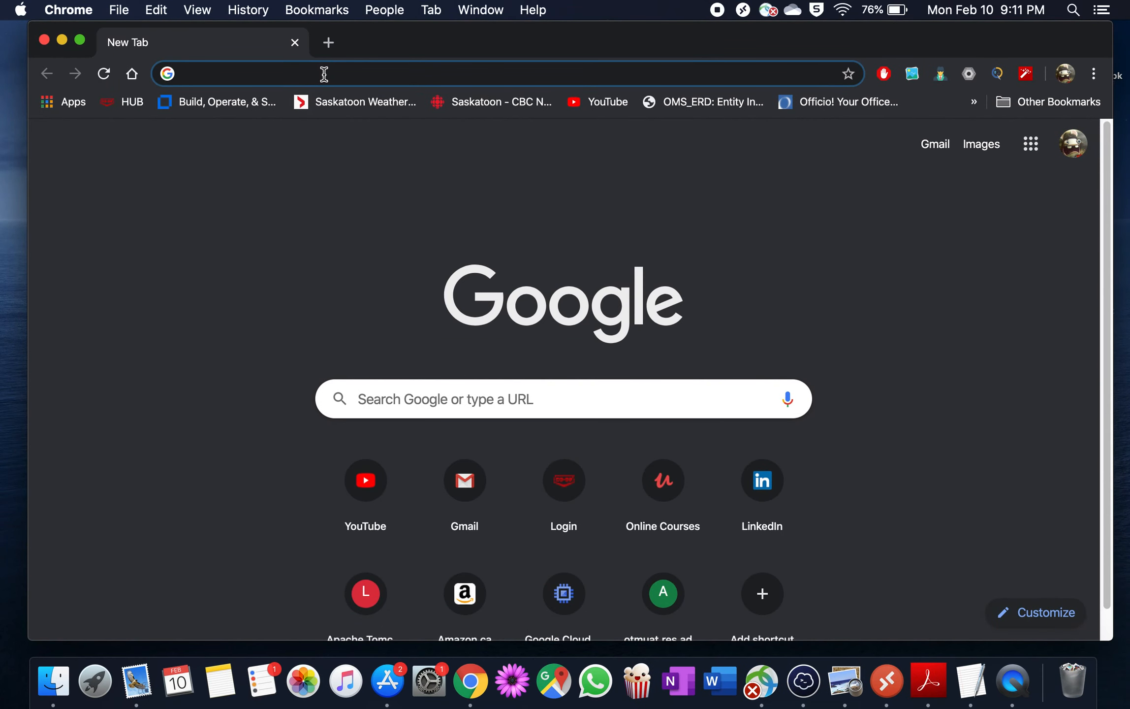
pyautogui.write('goog')
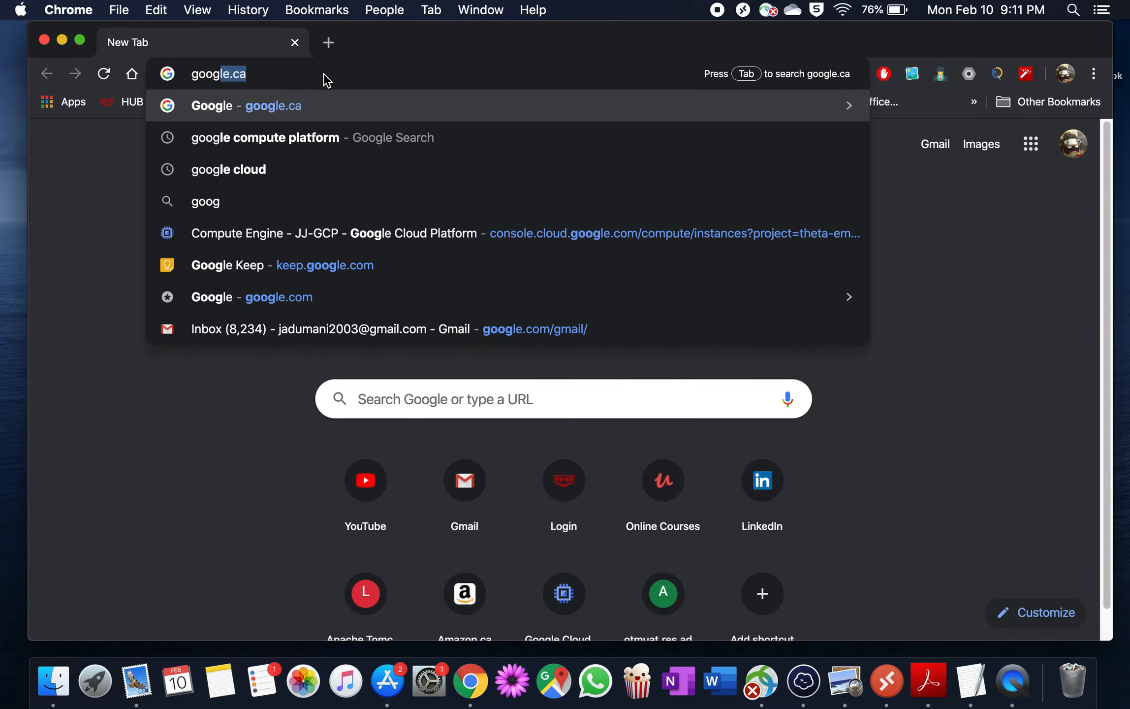
pyautogui.write('le clou')
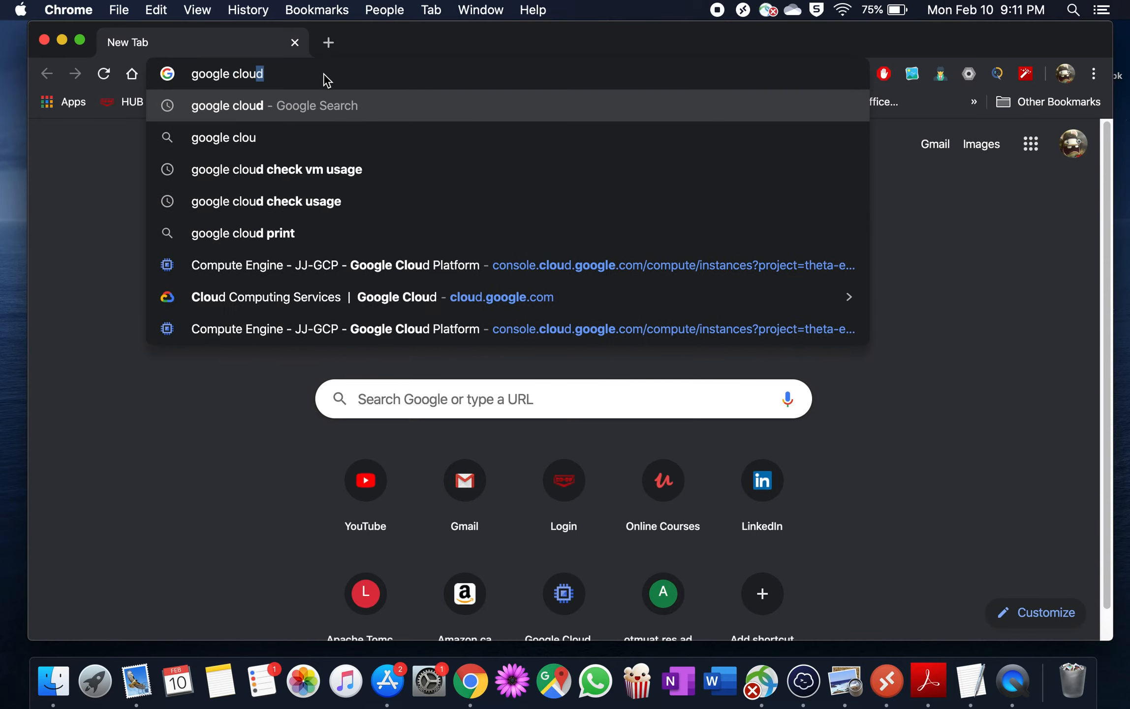
pyautogui.press('Return')
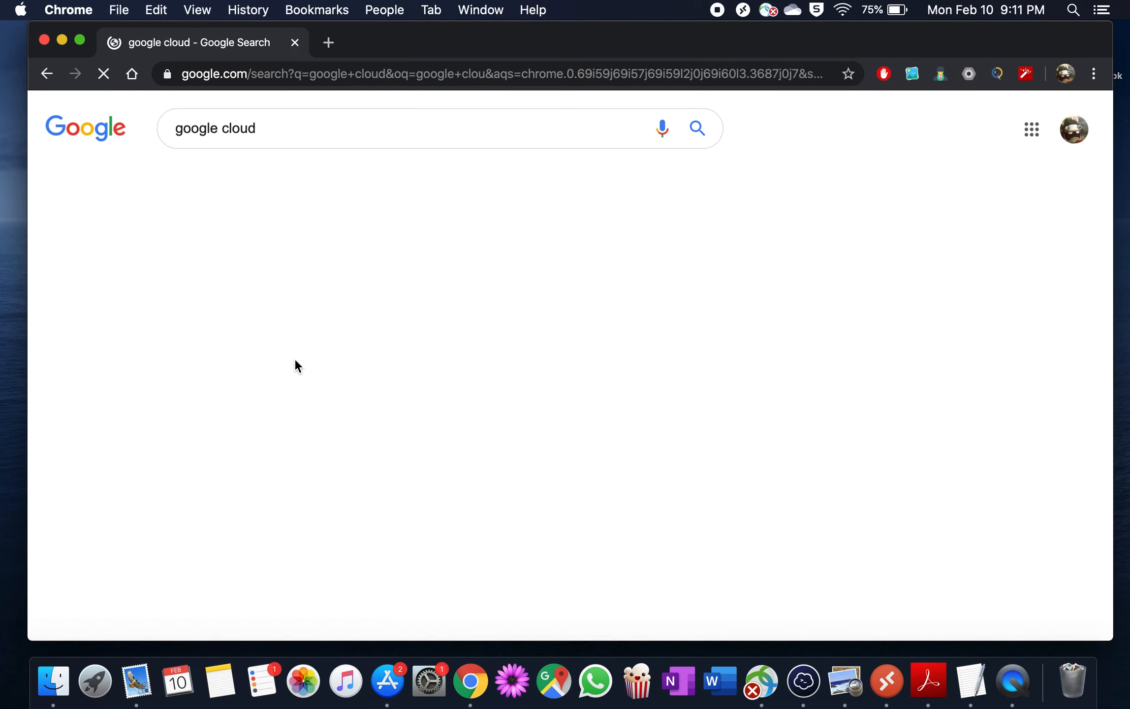
pyautogui.click(261, 276)
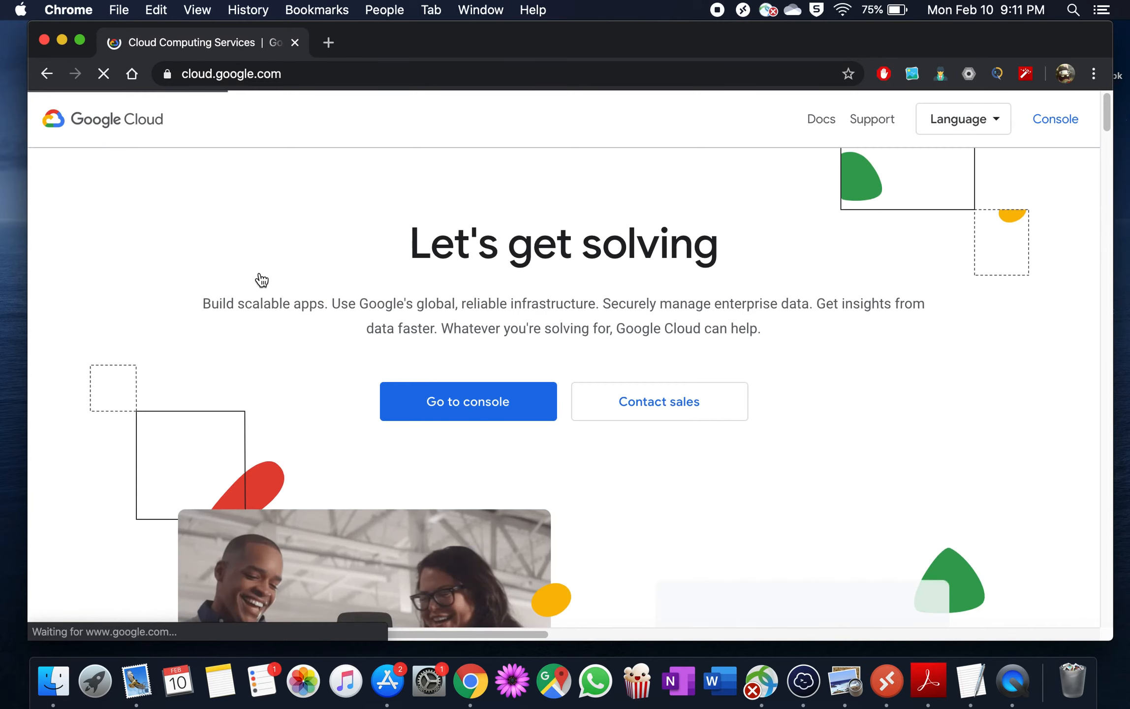
pyautogui.click(449, 403)
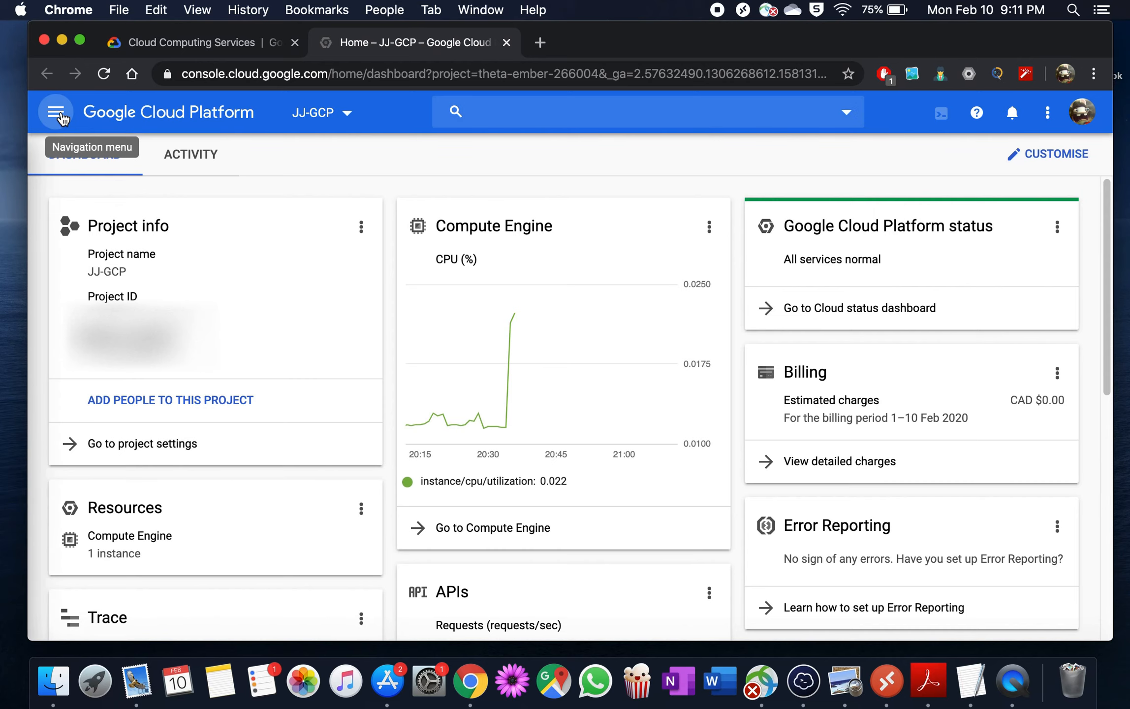
# Open the VM instances page of Compute Engine in the JJ-GCP project
pyautogui.click(62, 118)
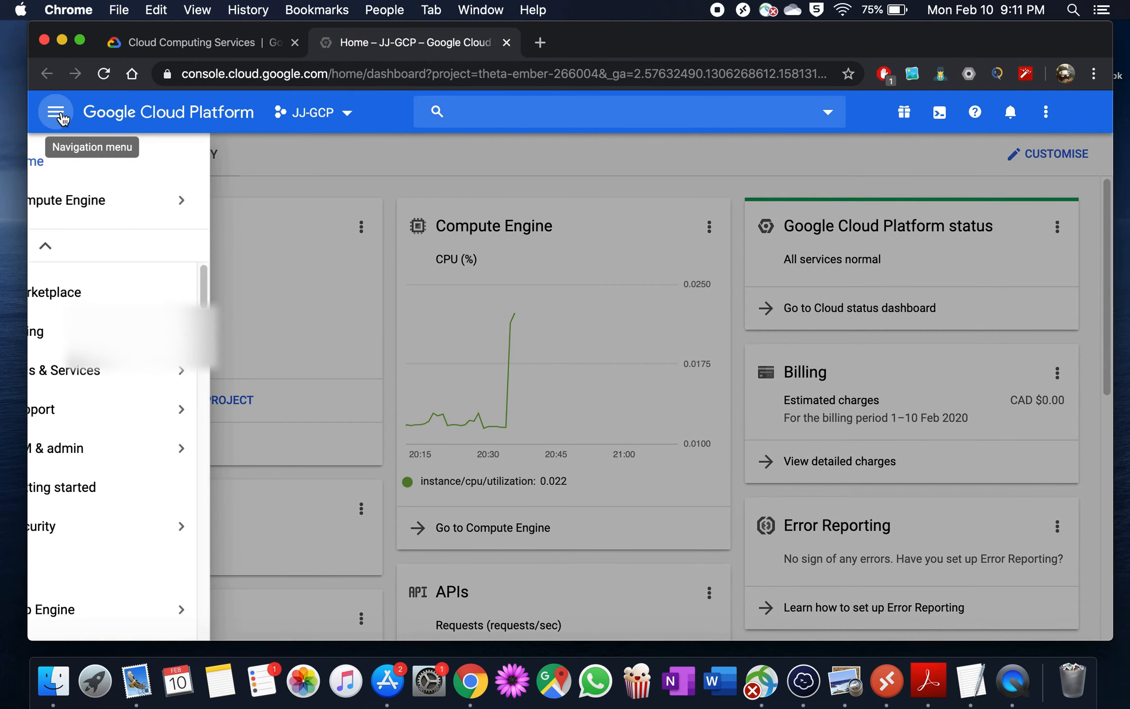
pyautogui.moveTo(197, 206)
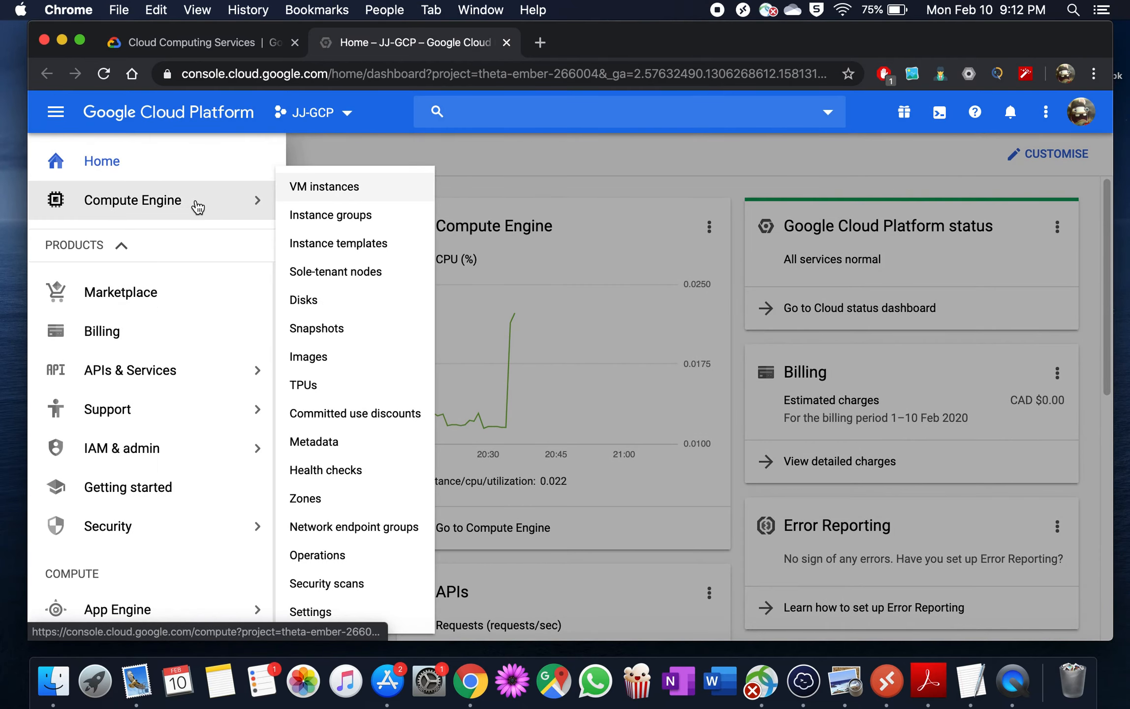
pyautogui.click(345, 191)
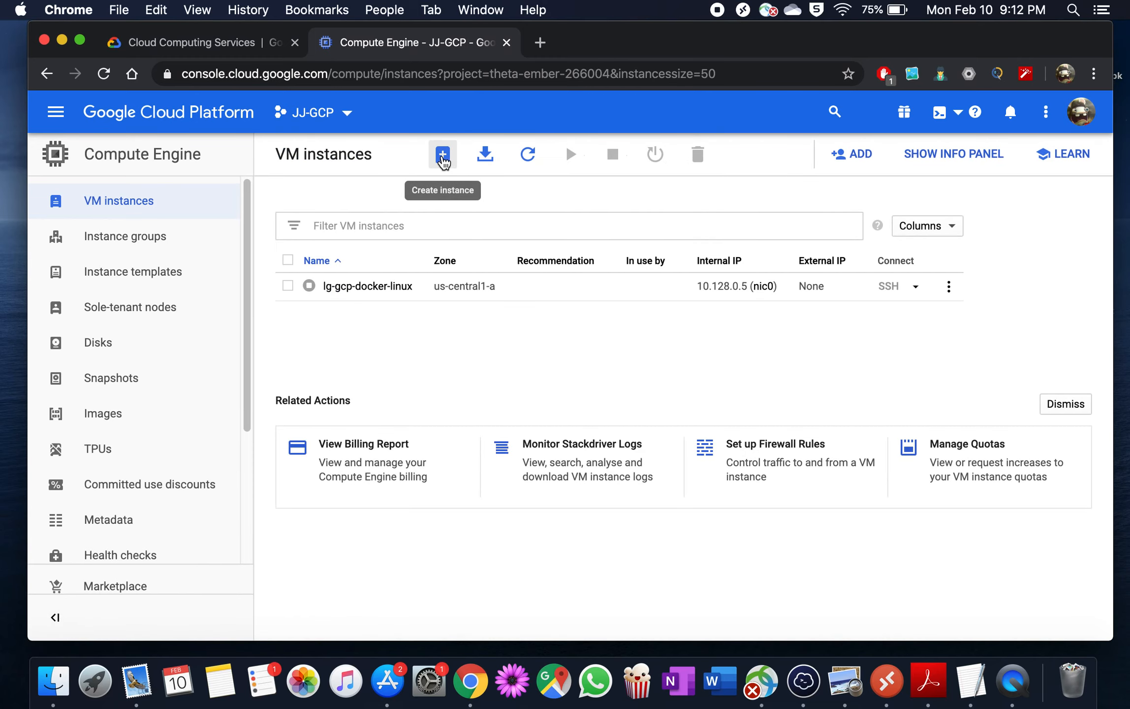
# Start creating a new VM instance and name it lg2
pyautogui.click(443, 157)
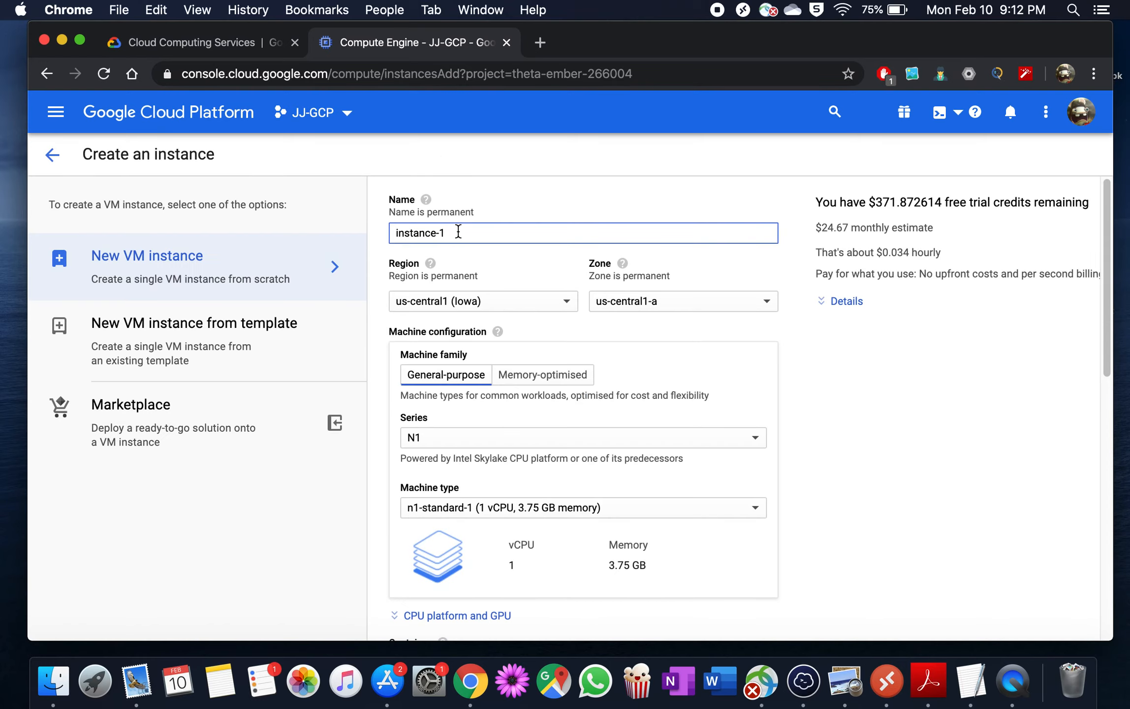
pyautogui.moveTo(458, 232); pyautogui.dragTo(392, 232)
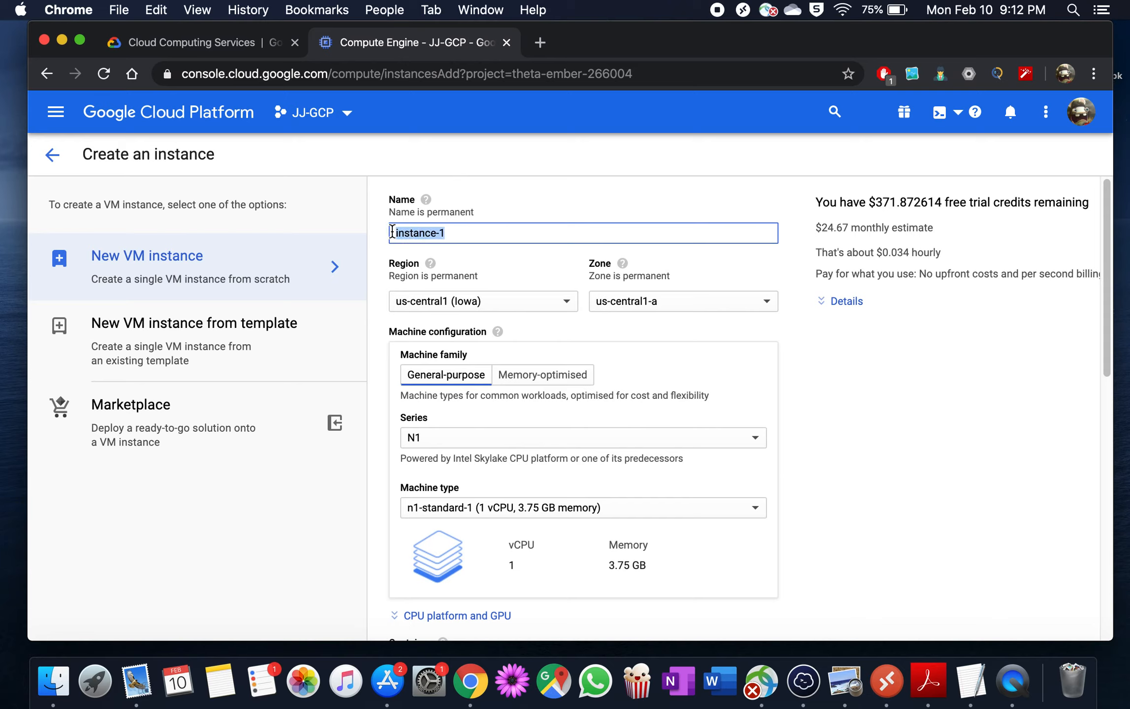
pyautogui.write('lg')
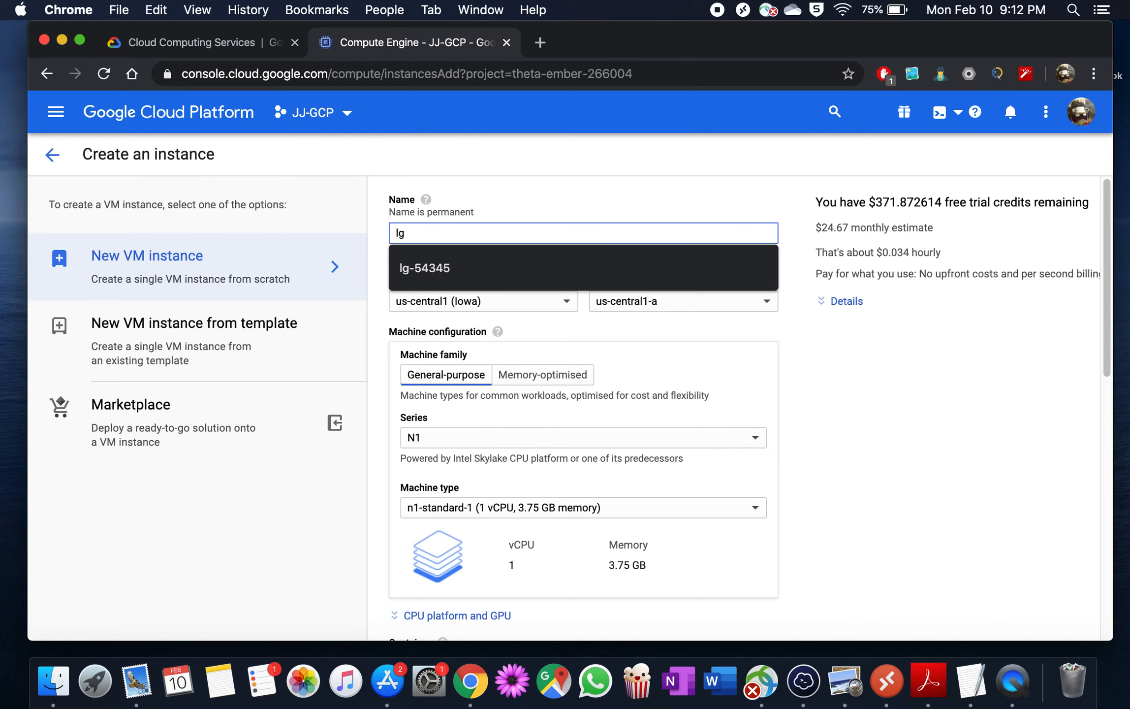
pyautogui.write('2')
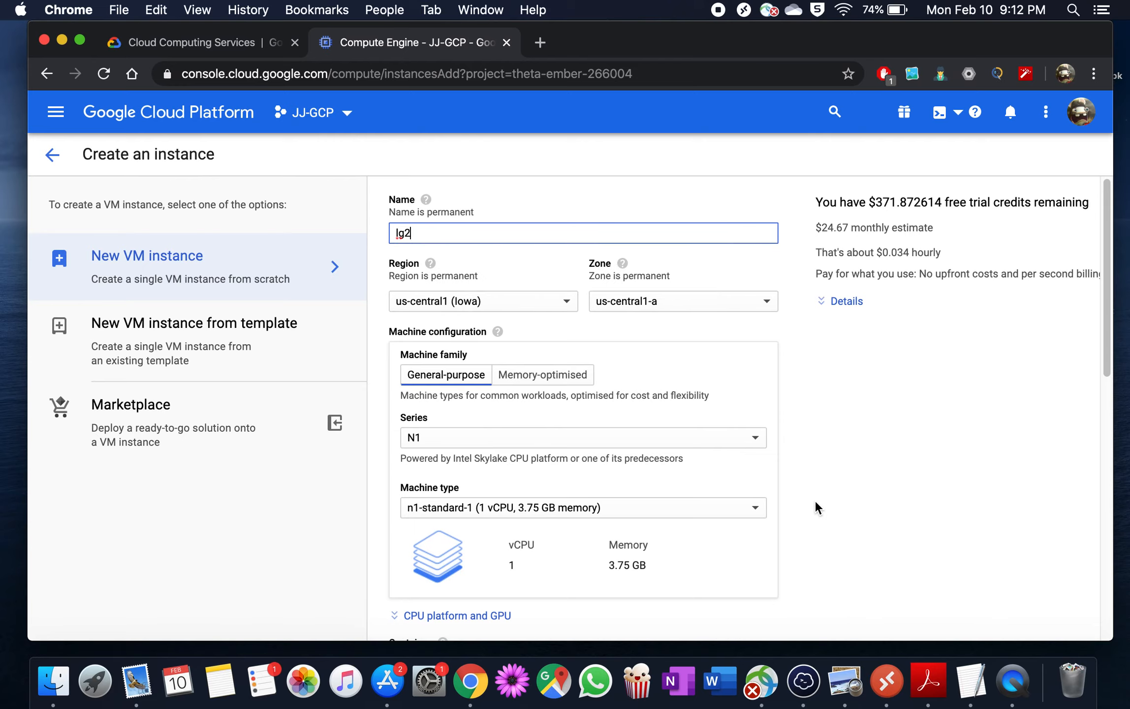
# Change the new instance's boot disk to the Ubuntu operating system, version 16.04 LTS, with a 10 GB standard persistent disk
pyautogui.scroll(-2, 815, 504)
pyautogui.scroll(-2, 816, 503)
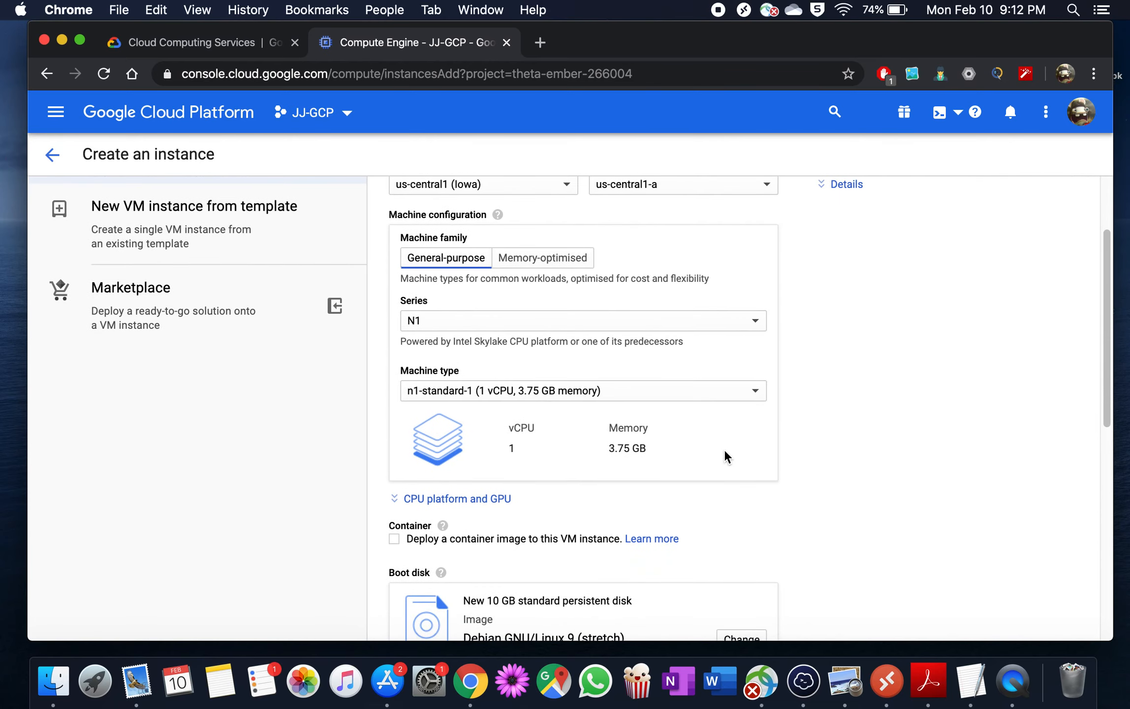
pyautogui.scroll(-1, 717, 470)
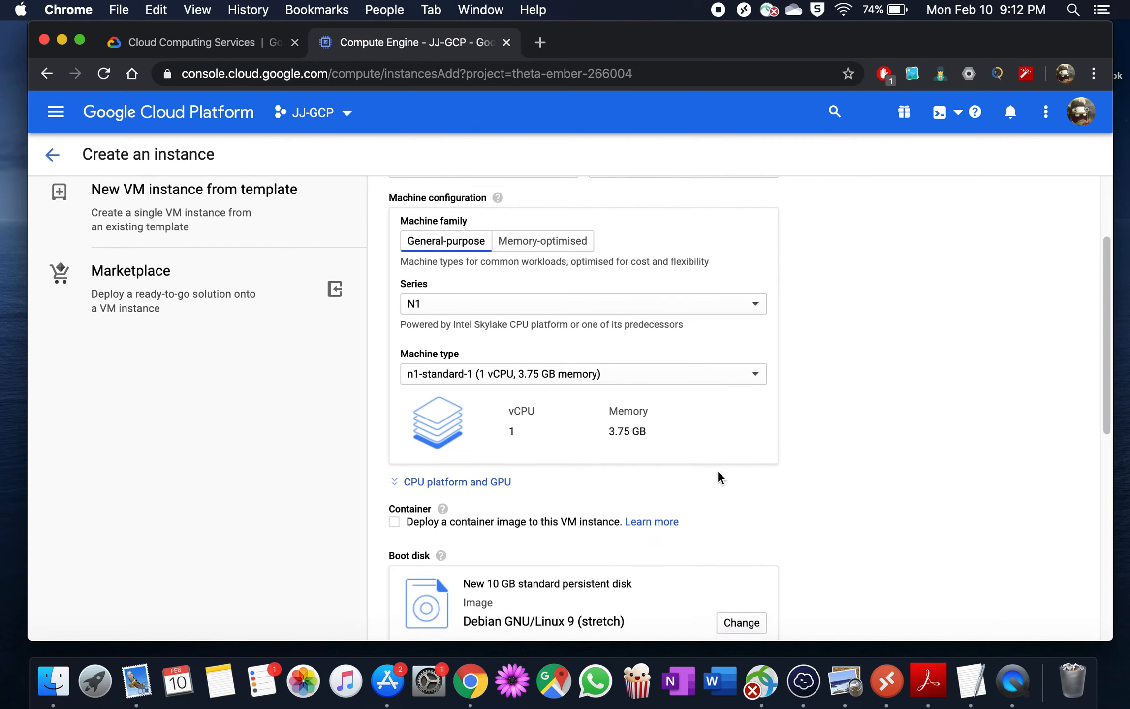
pyautogui.scroll(-1, 718, 472)
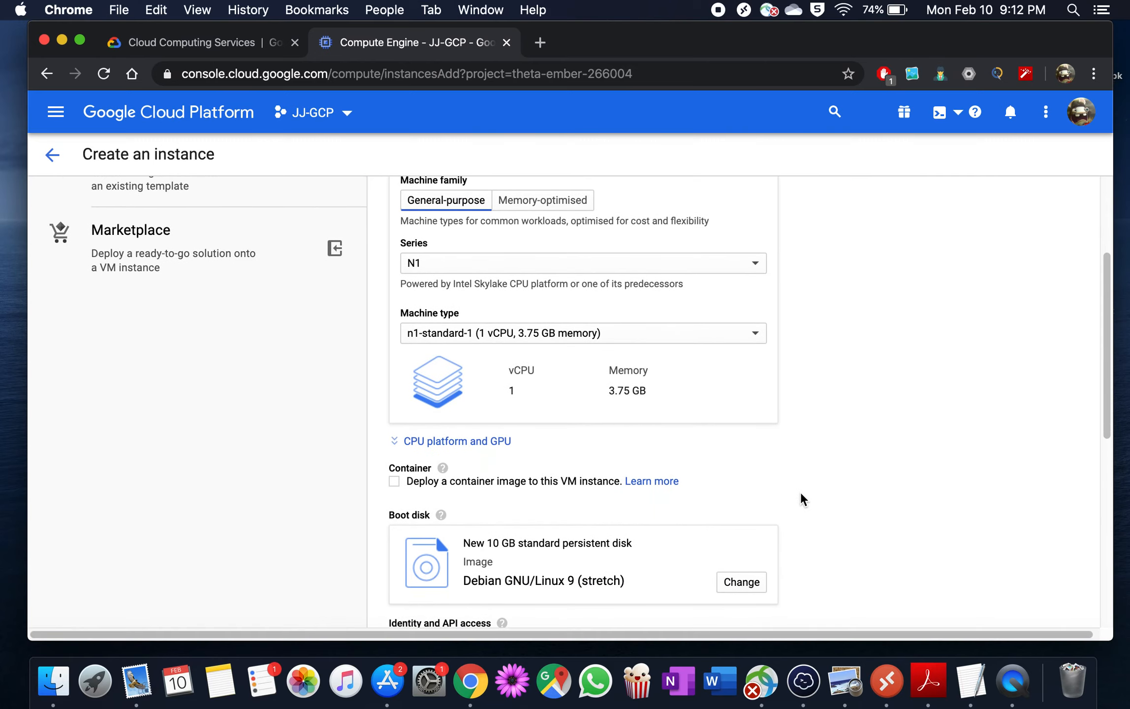
pyautogui.scroll(-3, 801, 494)
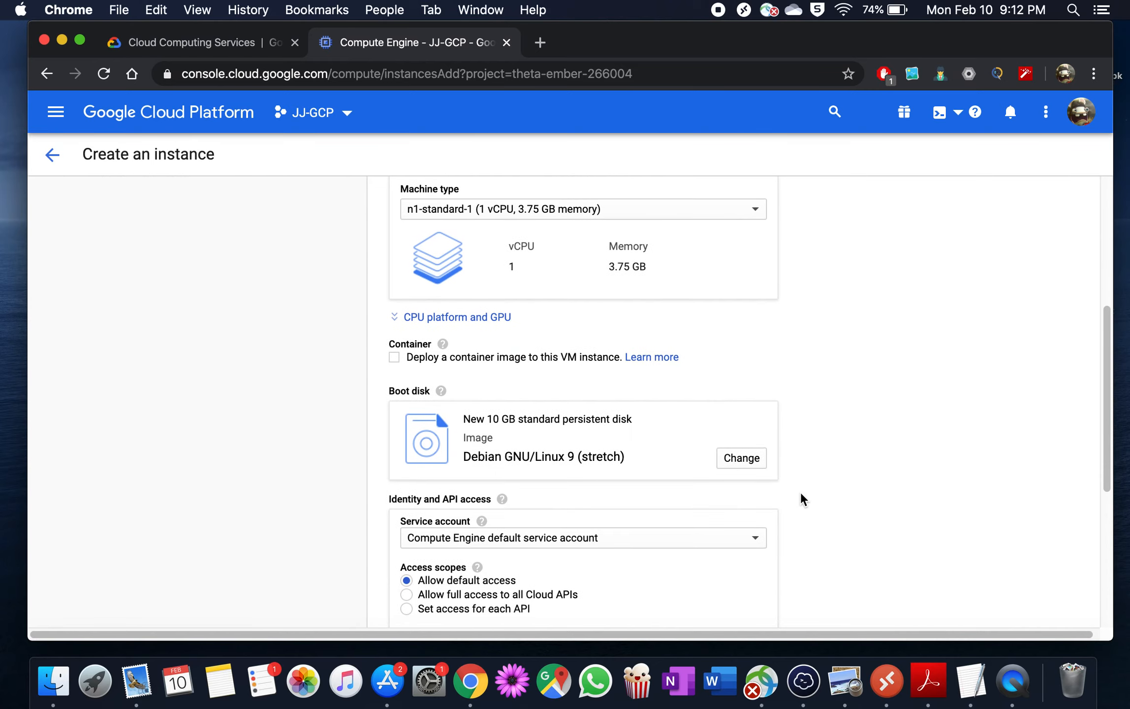
pyautogui.scroll(-1, 802, 498)
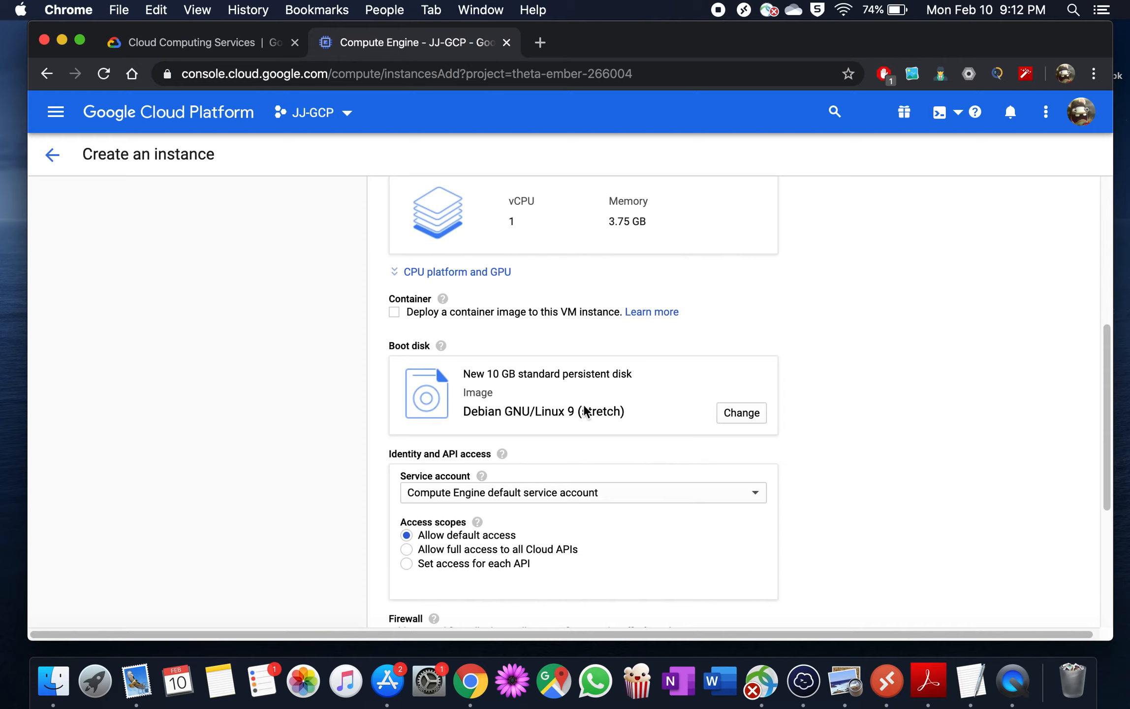
pyautogui.click(748, 415)
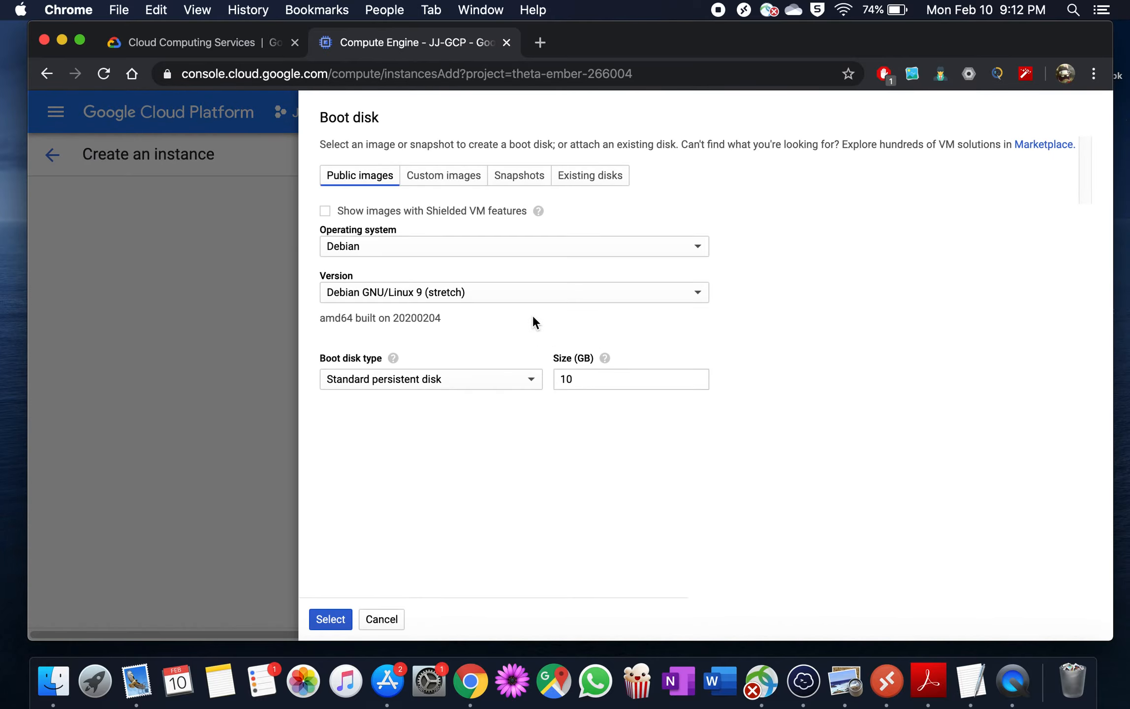
pyautogui.click(462, 296)
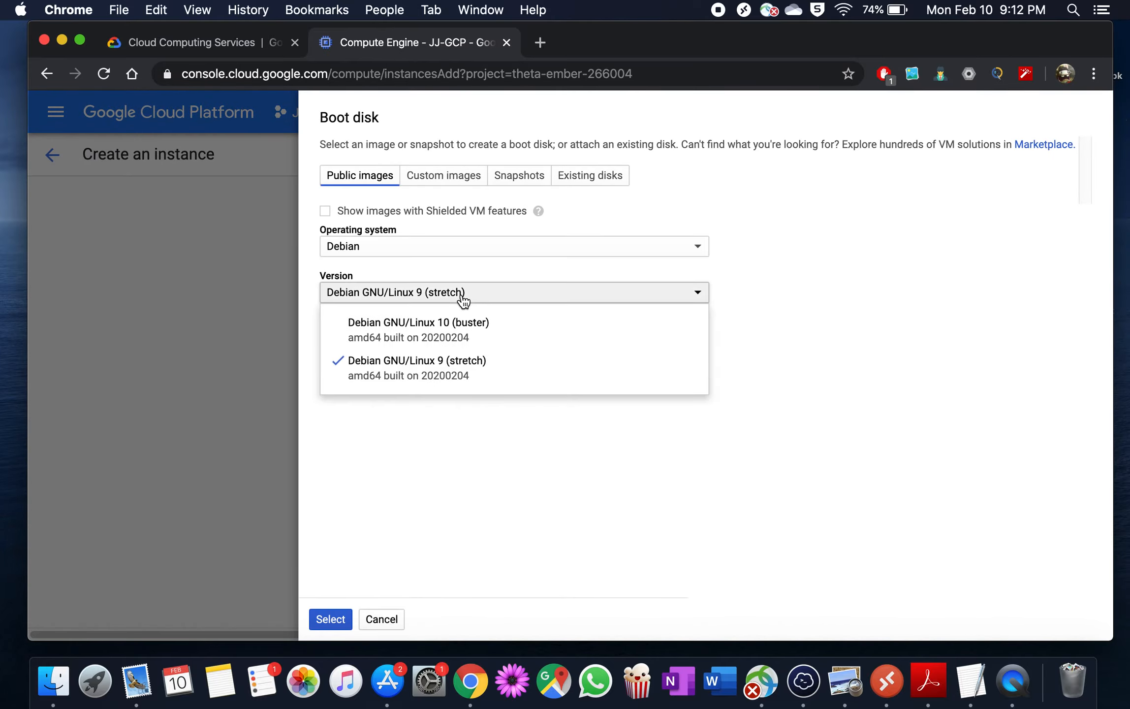
pyautogui.click(462, 252)
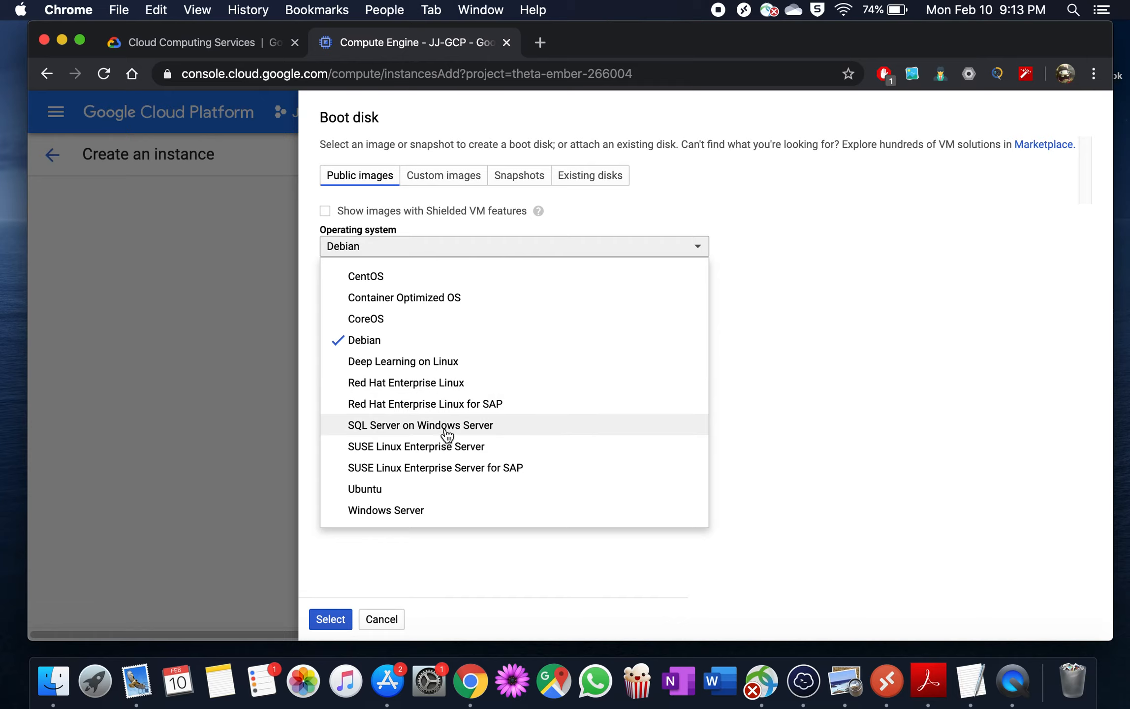
pyautogui.click(396, 492)
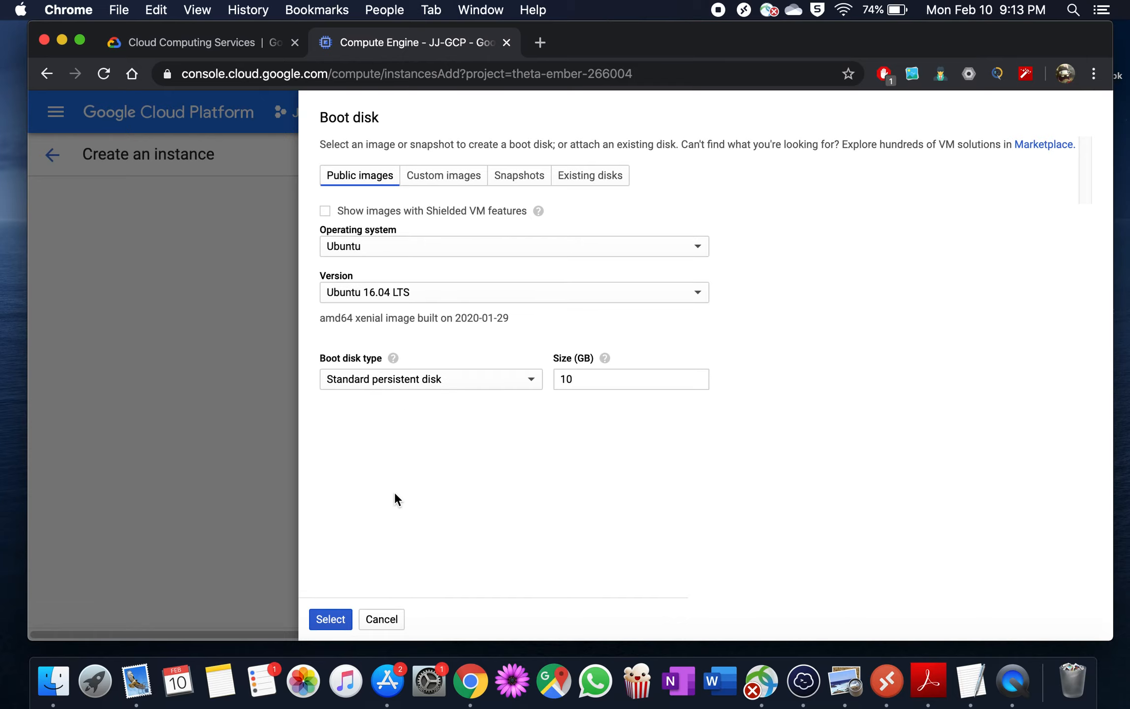
pyautogui.click(326, 622)
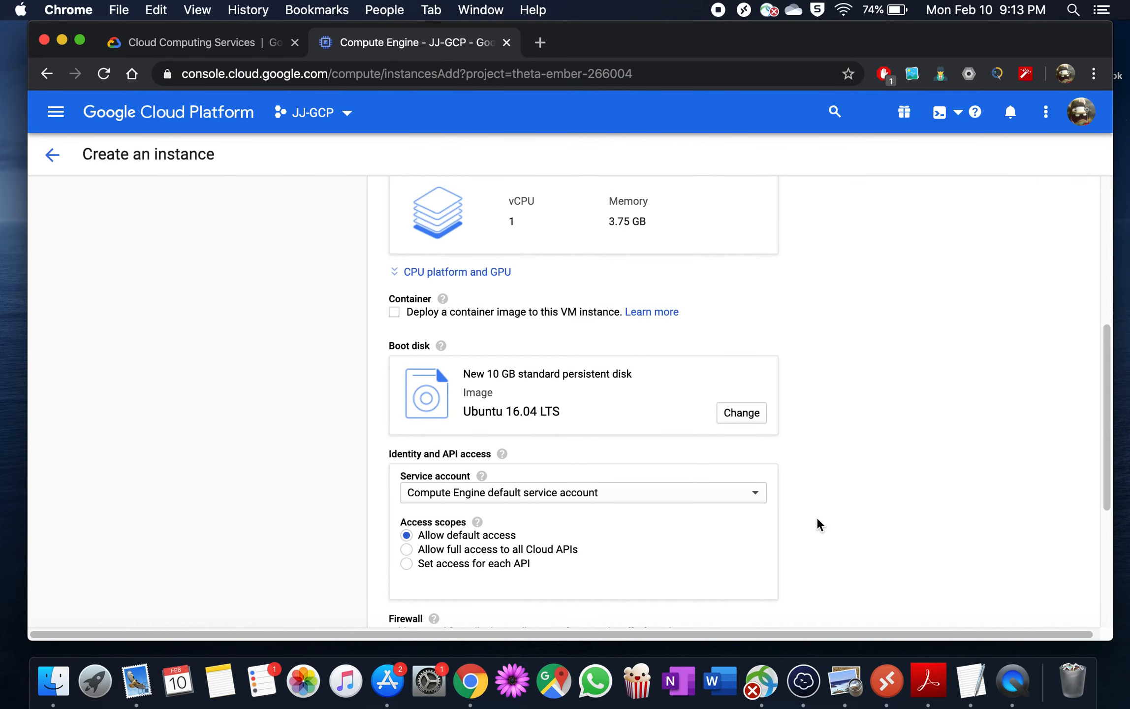
# Create the lg2 instance, keeping default API access and leaving HTTP and HTTPS traffic unticked
pyautogui.scroll(-3, 817, 523)
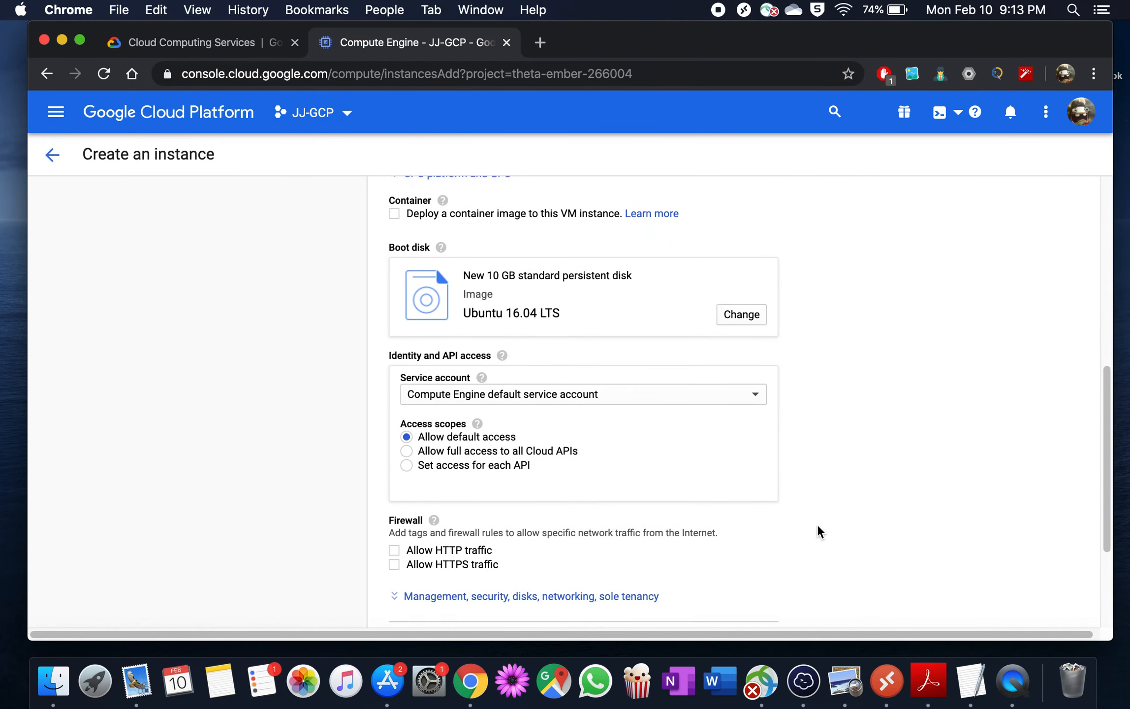
pyautogui.scroll(-2, 817, 527)
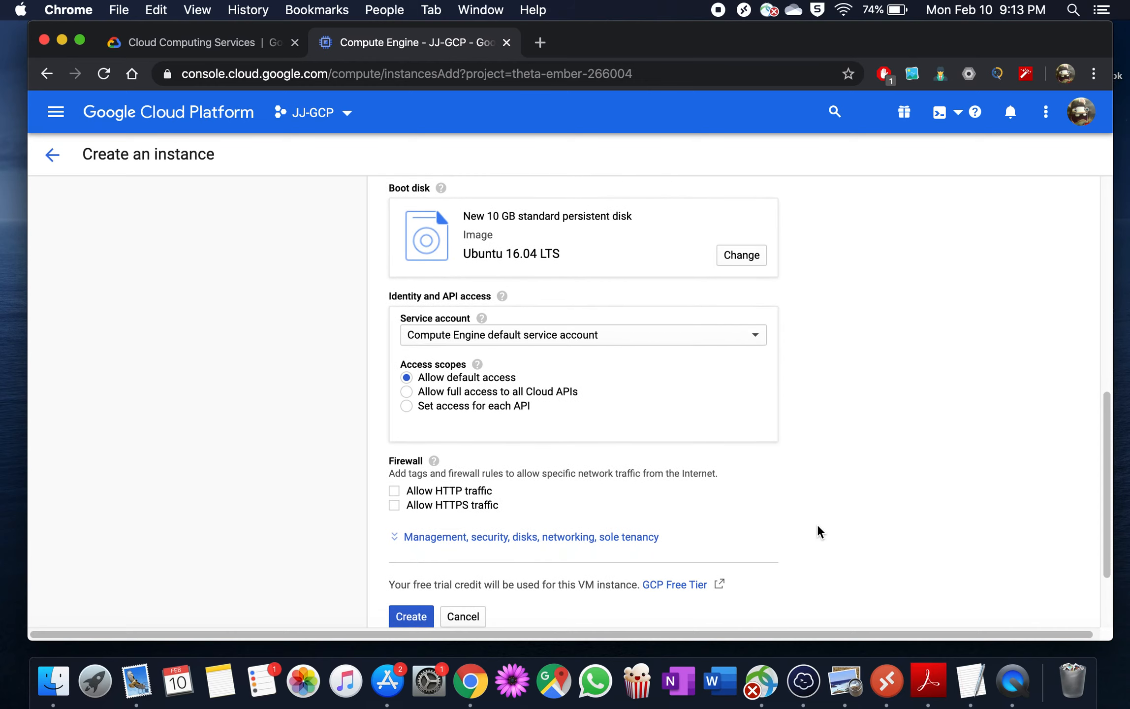
pyautogui.scroll(-2, 818, 526)
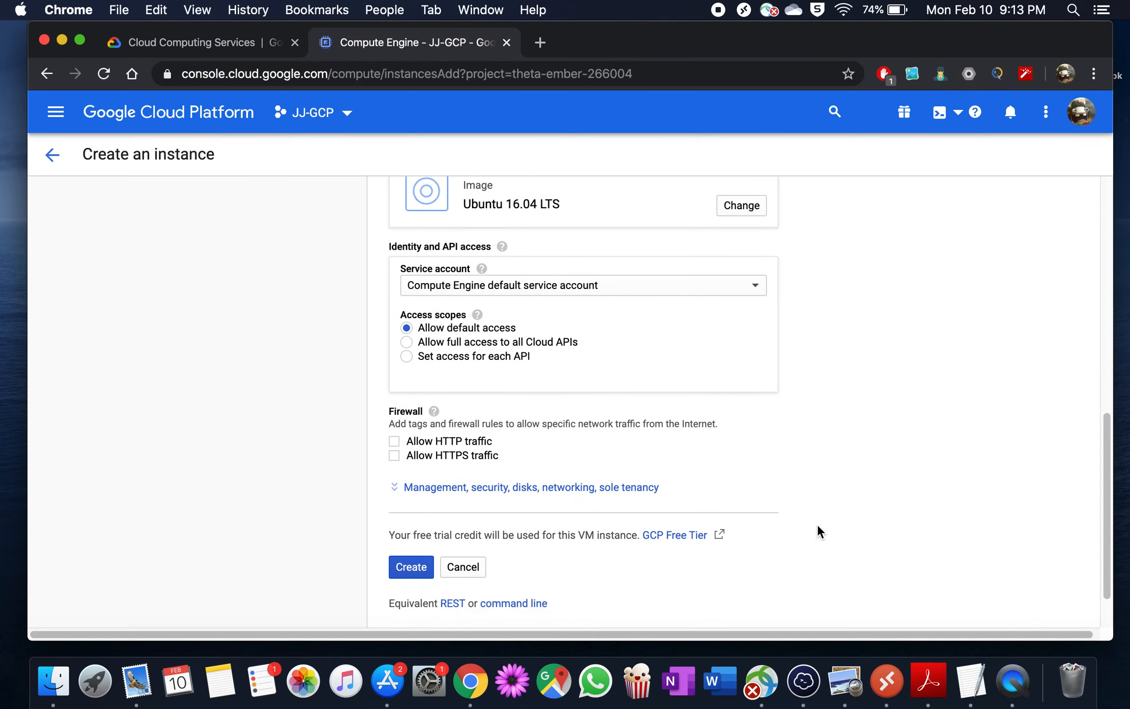
pyautogui.scroll(-2, 817, 524)
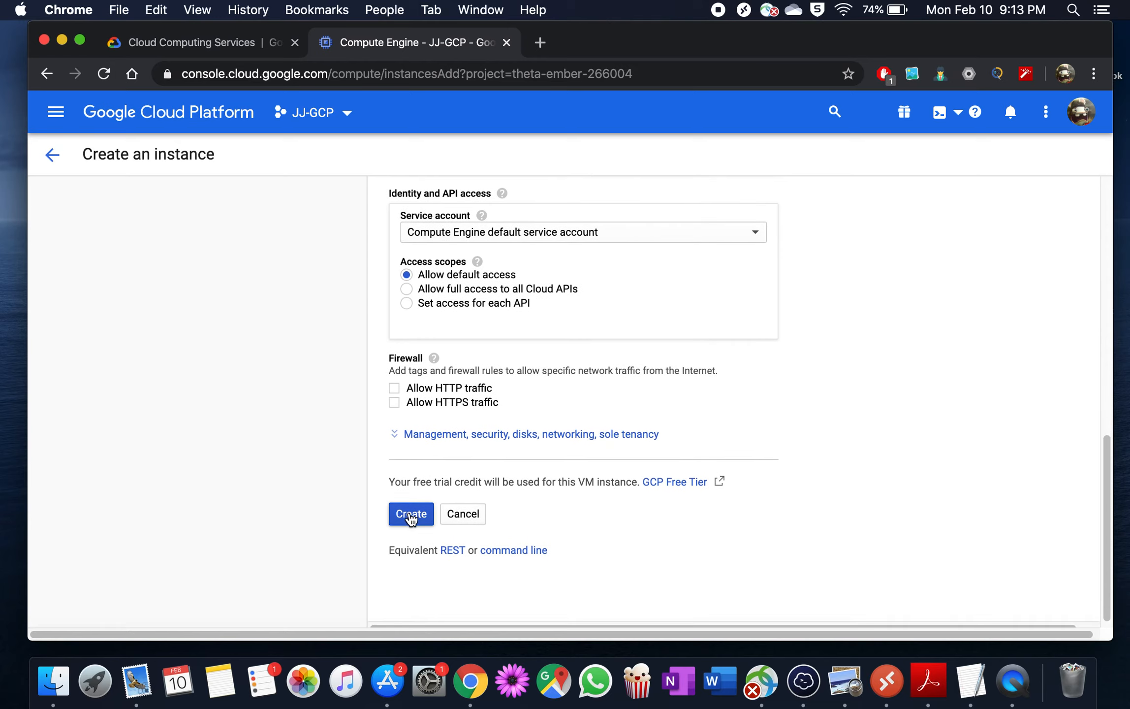
pyautogui.click(411, 515)
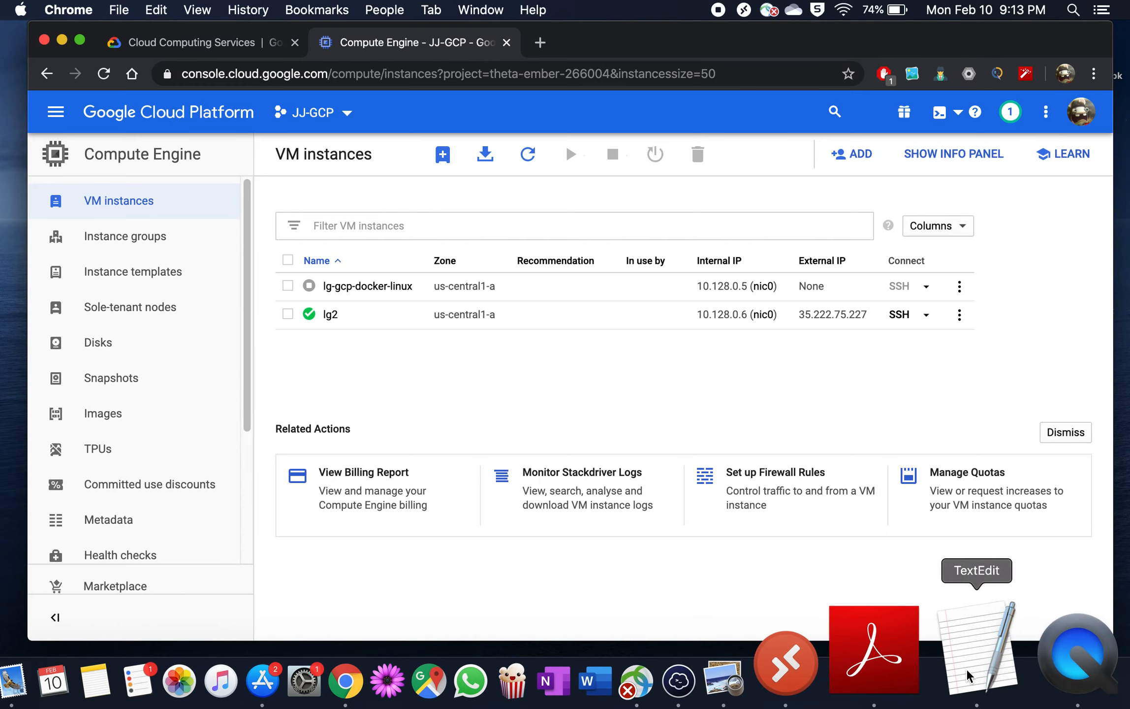
# Switch to TextEdit, mark the GCP account and Linux VM checklist items "- Done", append "-" to the firewall item, and minimise the note
pyautogui.press('super+Tab')
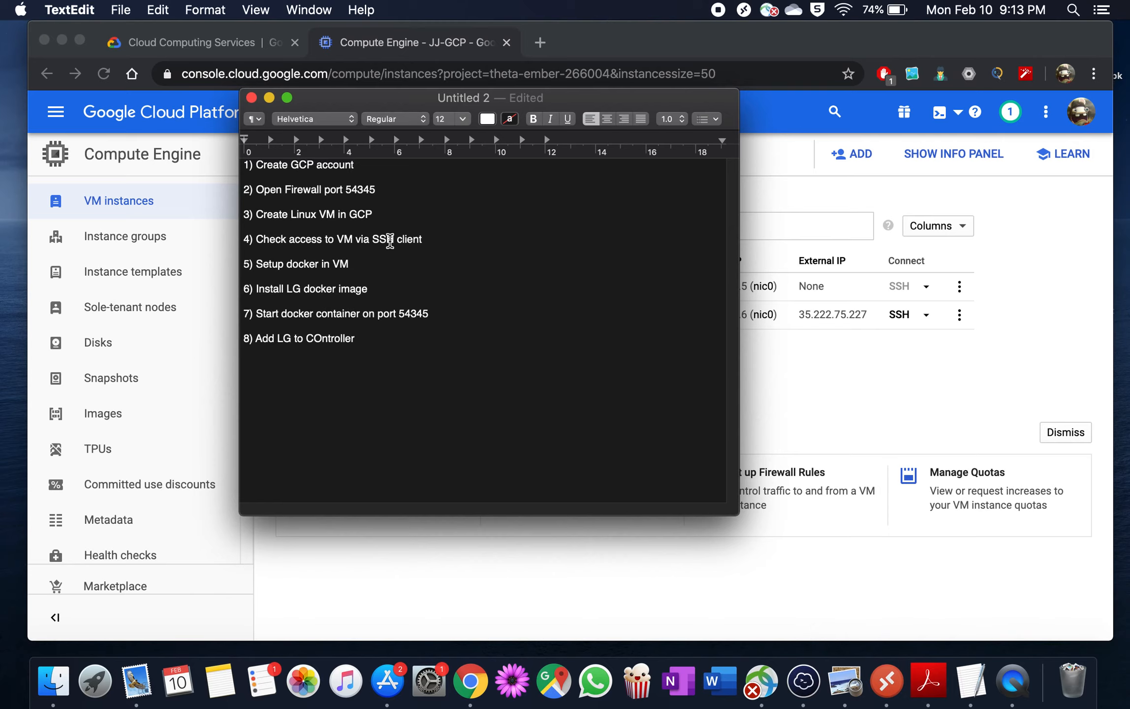
pyautogui.click(370, 170)
pyautogui.write('- Done')
pyautogui.click(244, 176)
pyautogui.write('-')
pyautogui.click(373, 214)
pyautogui.write('- Done')
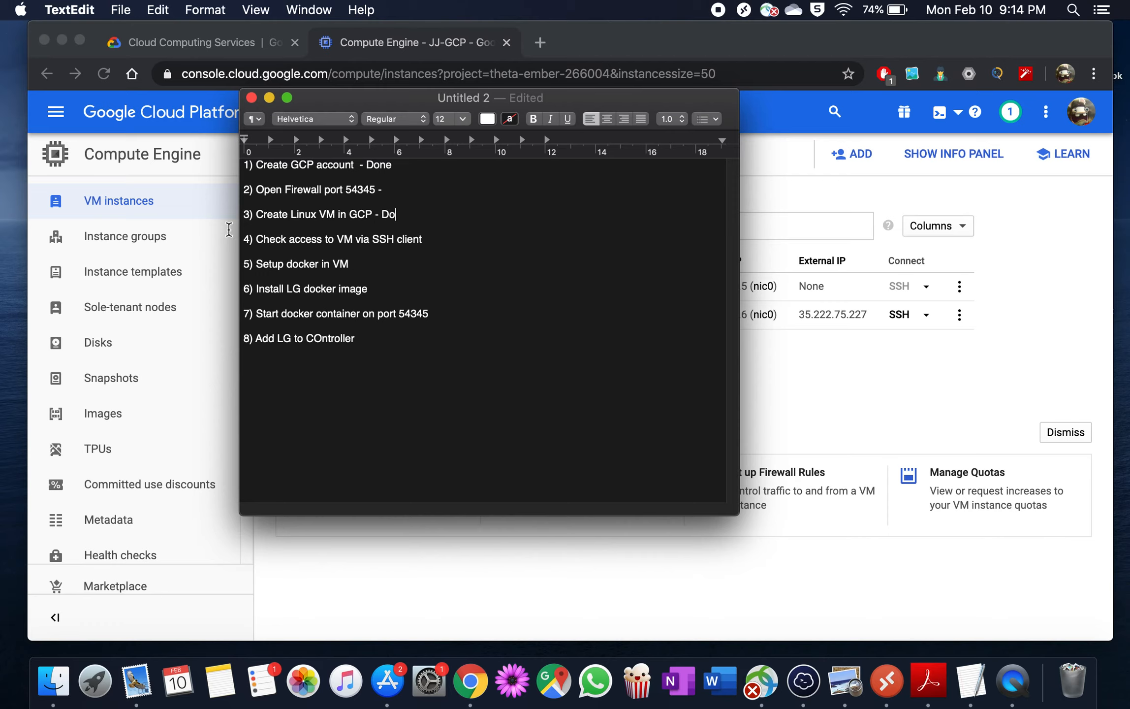
pyautogui.click(397, 191)
pyautogui.click(270, 98)
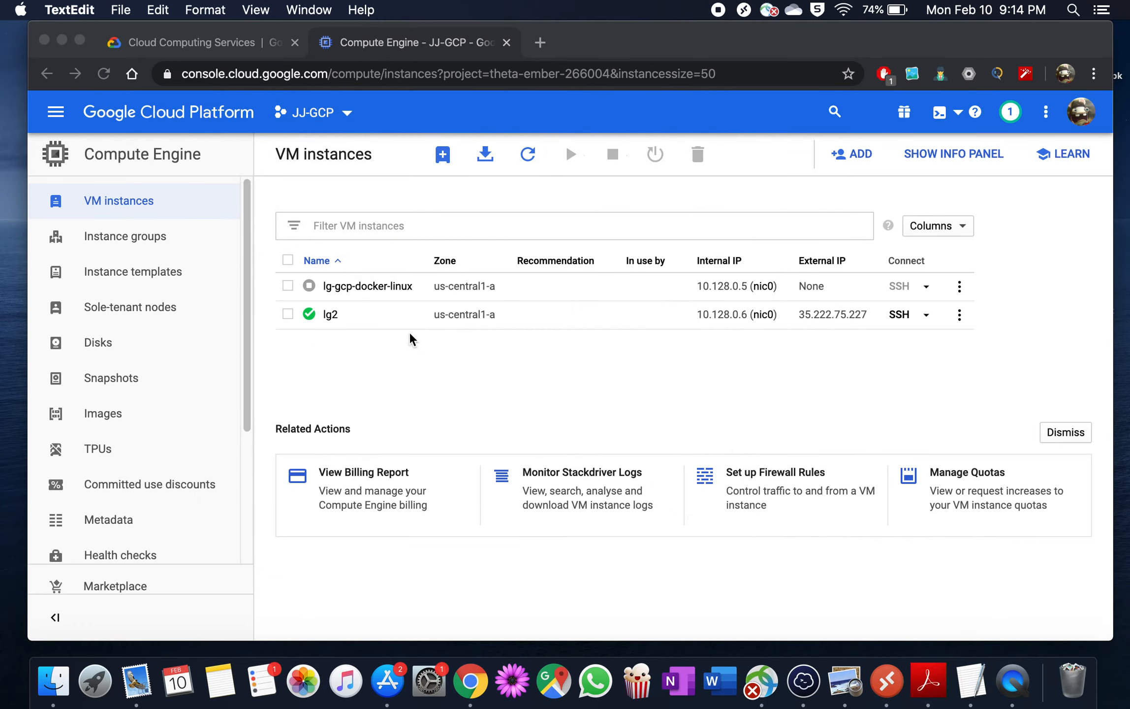
# Switch back to Chrome and open the Firewall rules page of VPC network
pyautogui.click(58, 116)
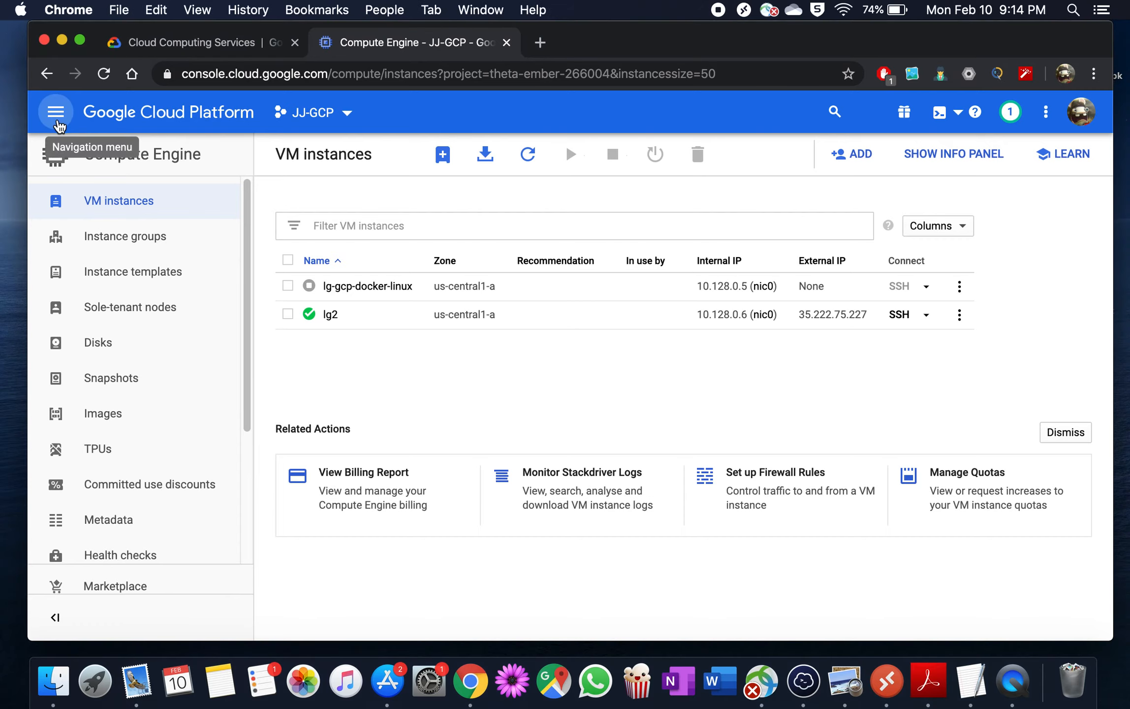
pyautogui.click(58, 114)
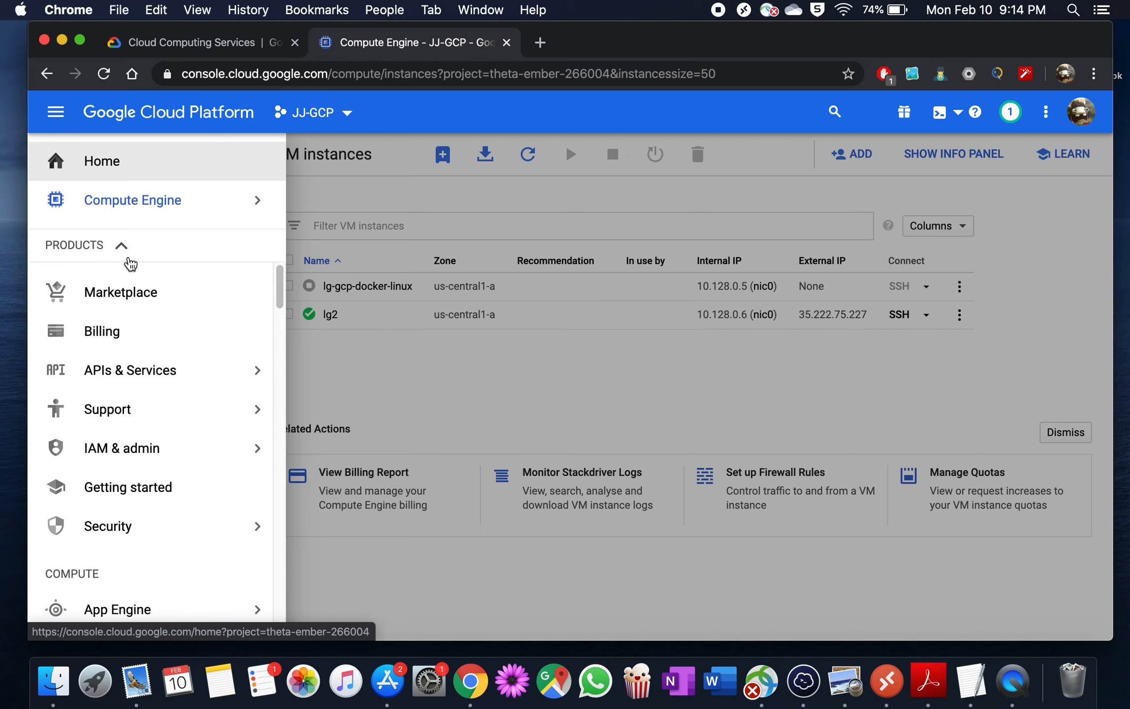
pyautogui.scroll(-3, 177, 410)
pyautogui.scroll(-6, 179, 411)
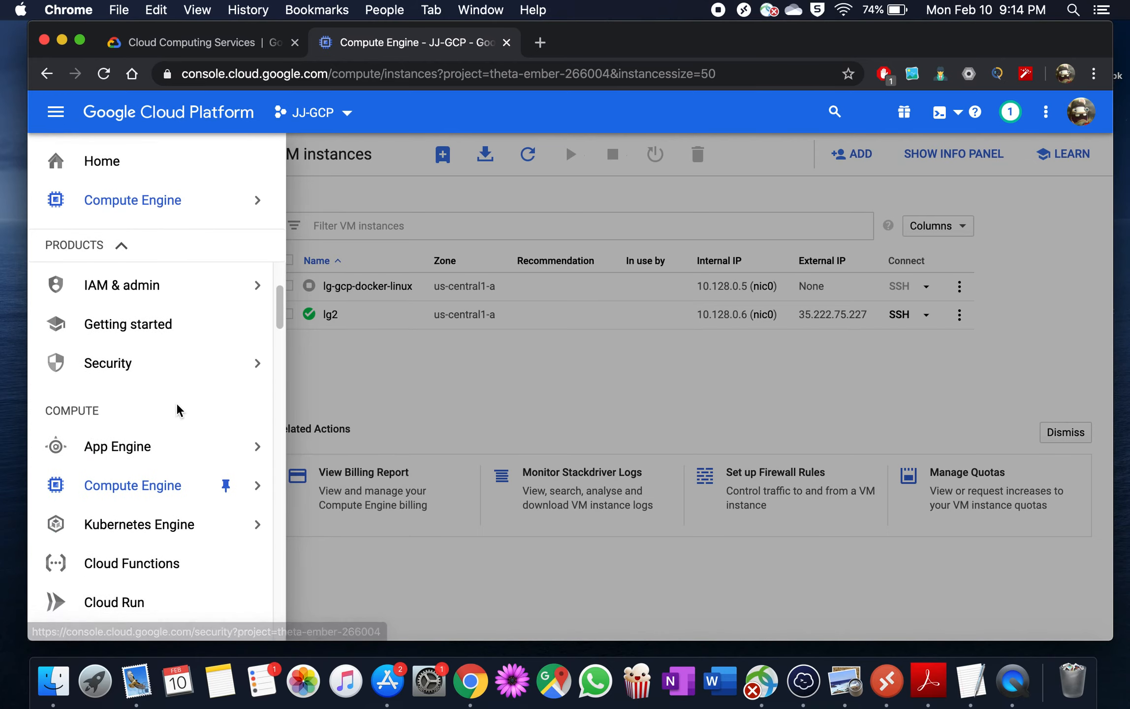
pyautogui.scroll(-6, 178, 411)
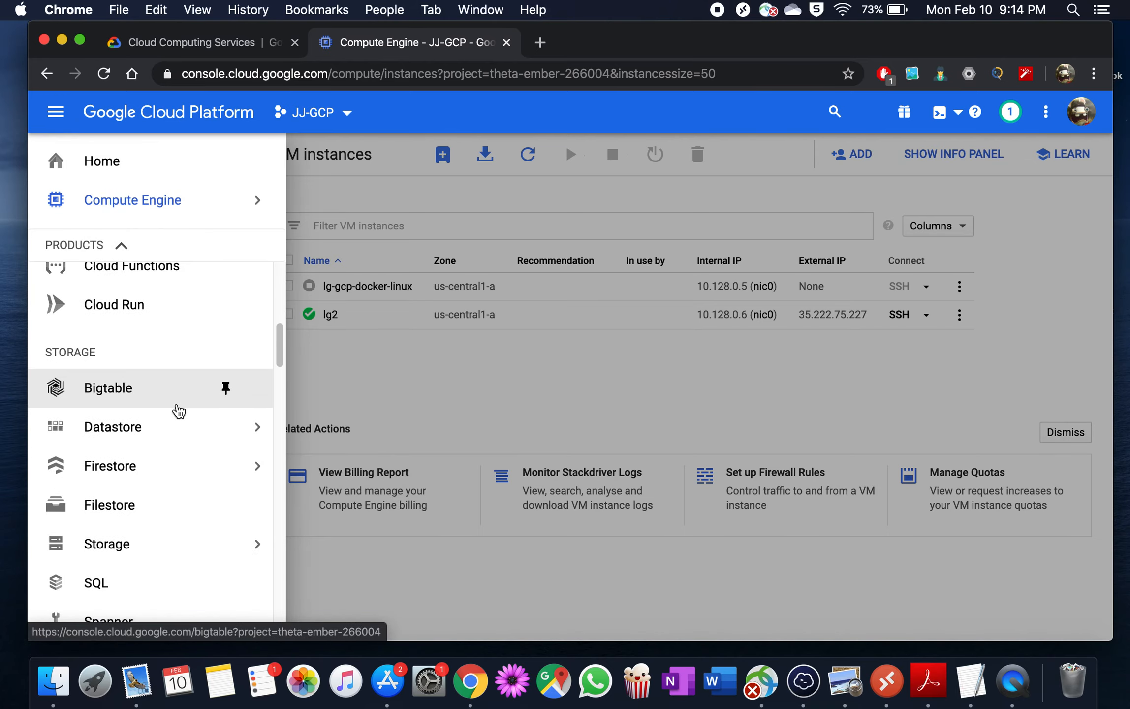
pyautogui.scroll(-1, 177, 411)
pyautogui.moveTo(151, 435)
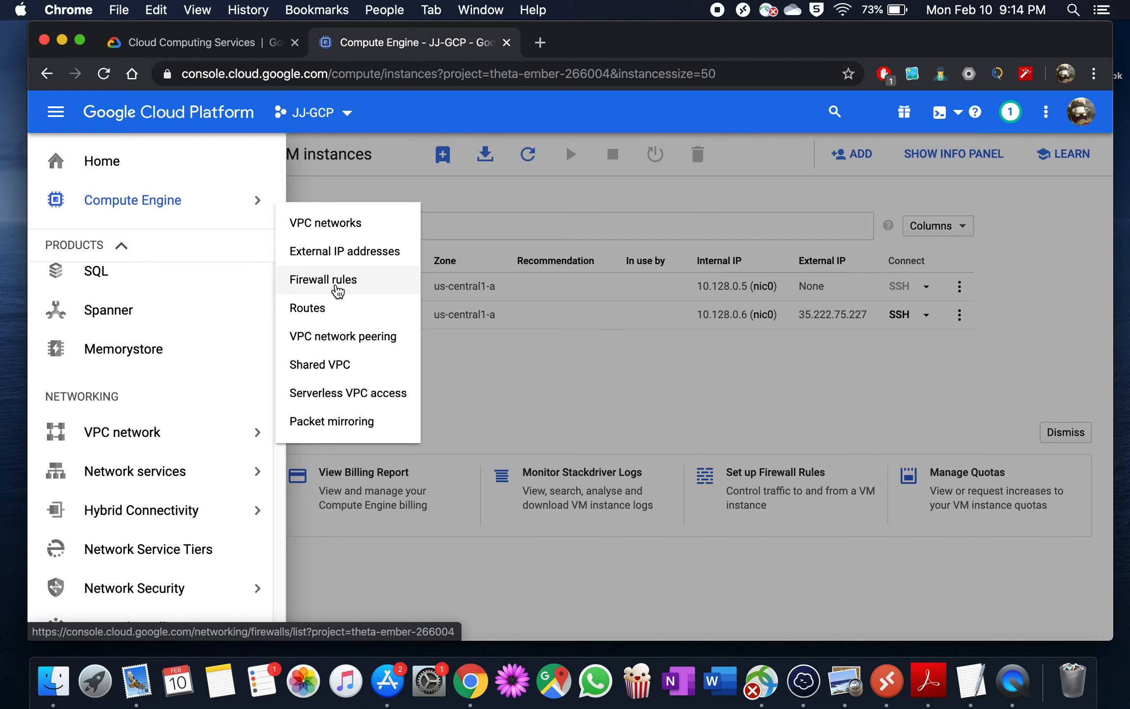
pyautogui.click(337, 285)
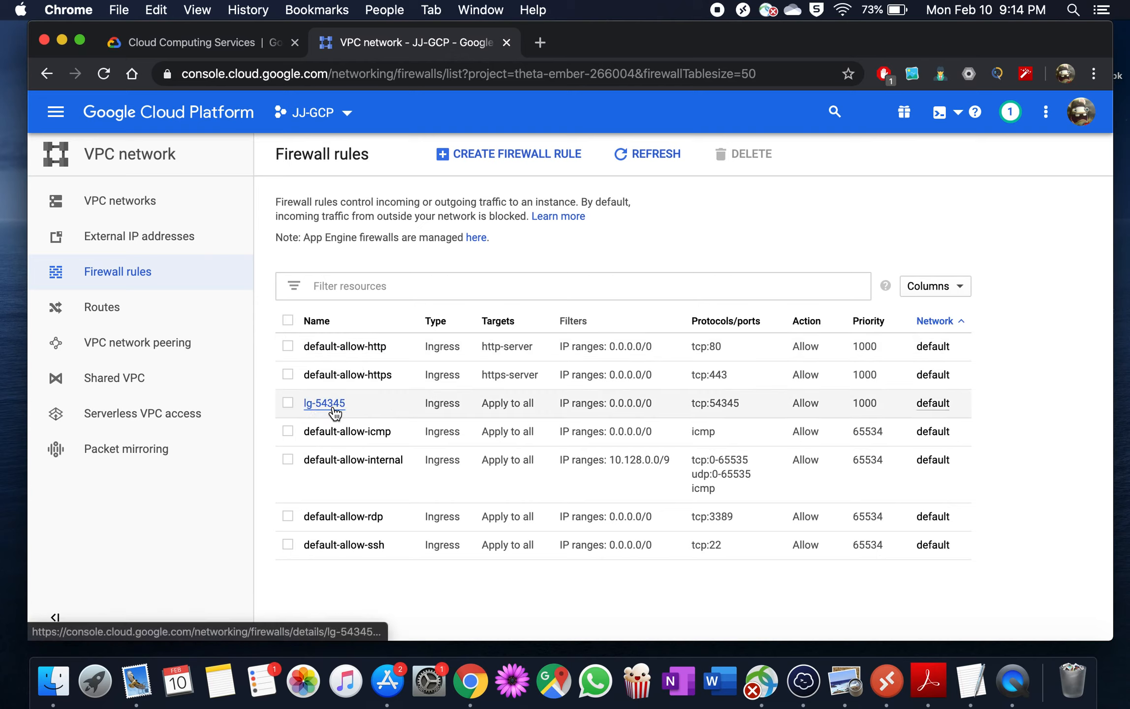
# Start creating a firewall rule and name it lg2-54345
pyautogui.click(459, 156)
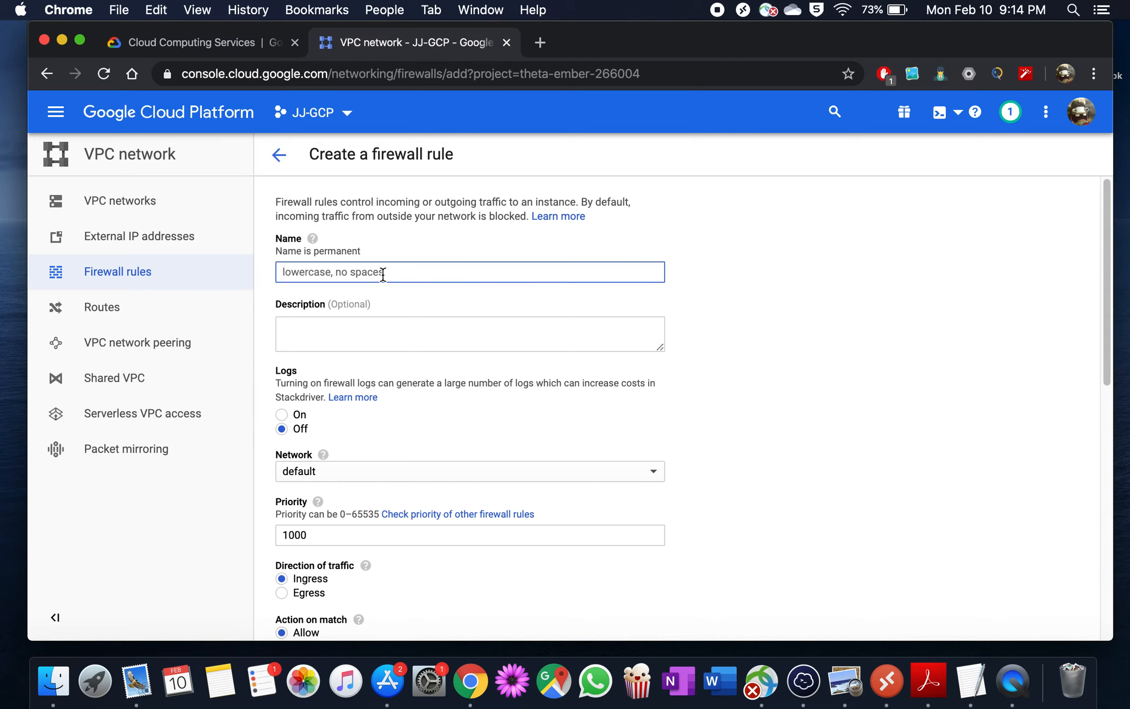
pyautogui.write('lg')
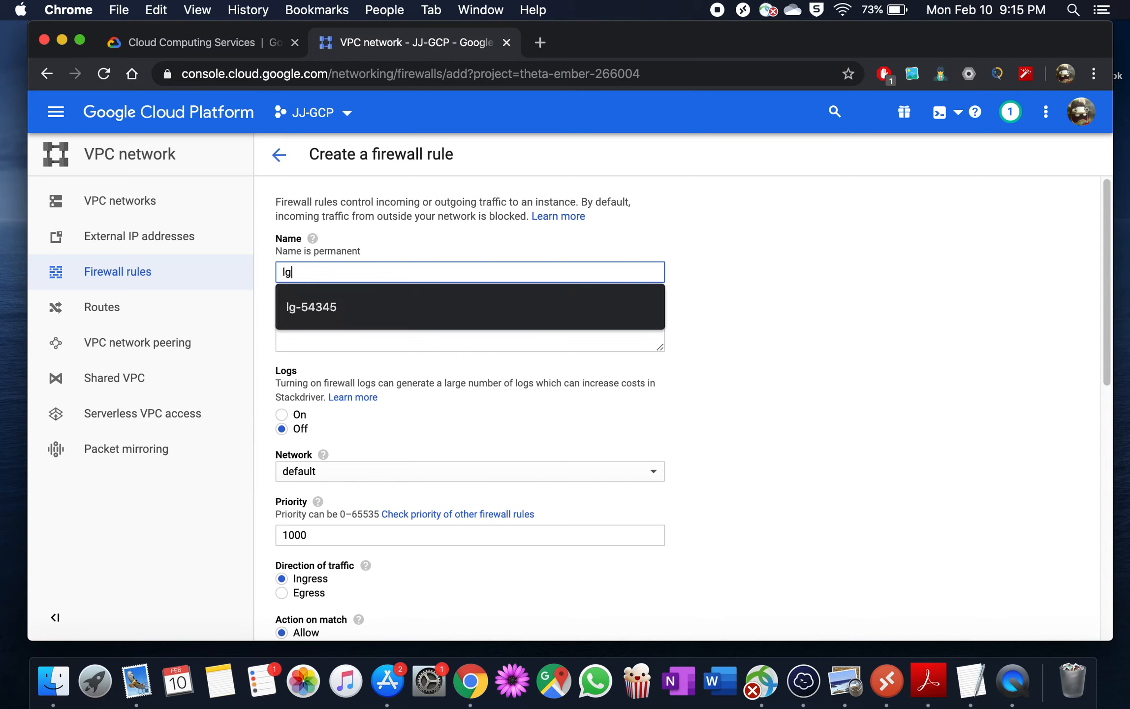
pyautogui.write('2-')
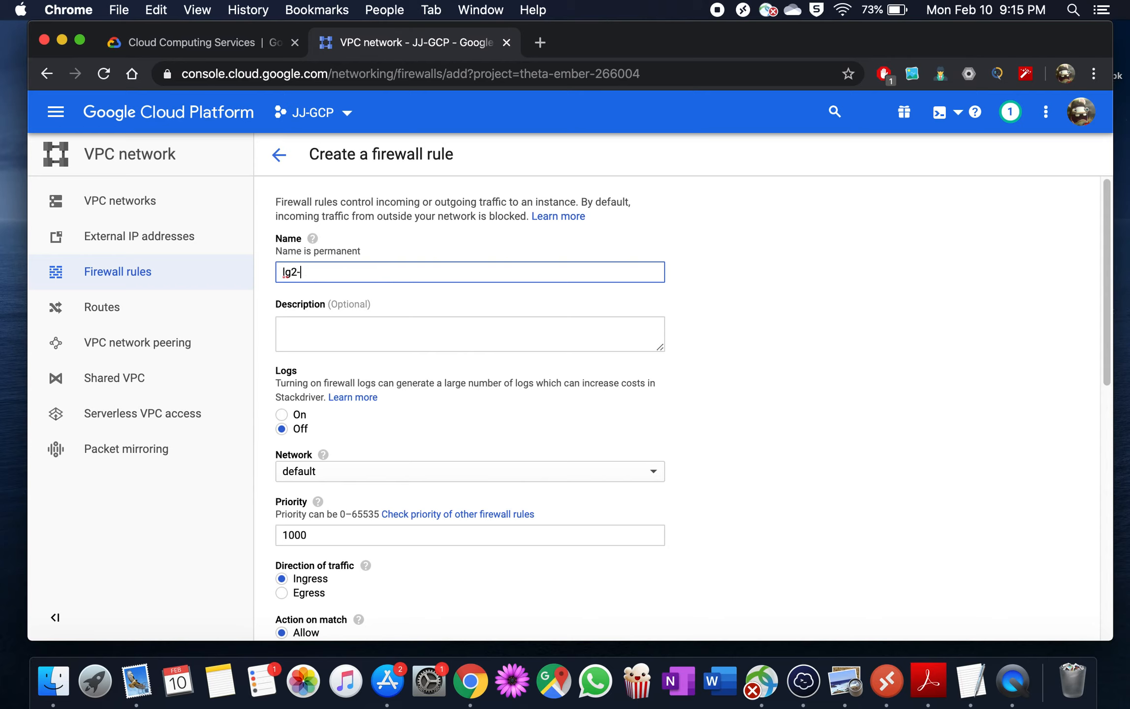
pyautogui.write('54345')
pyautogui.scroll(-3, 719, 465)
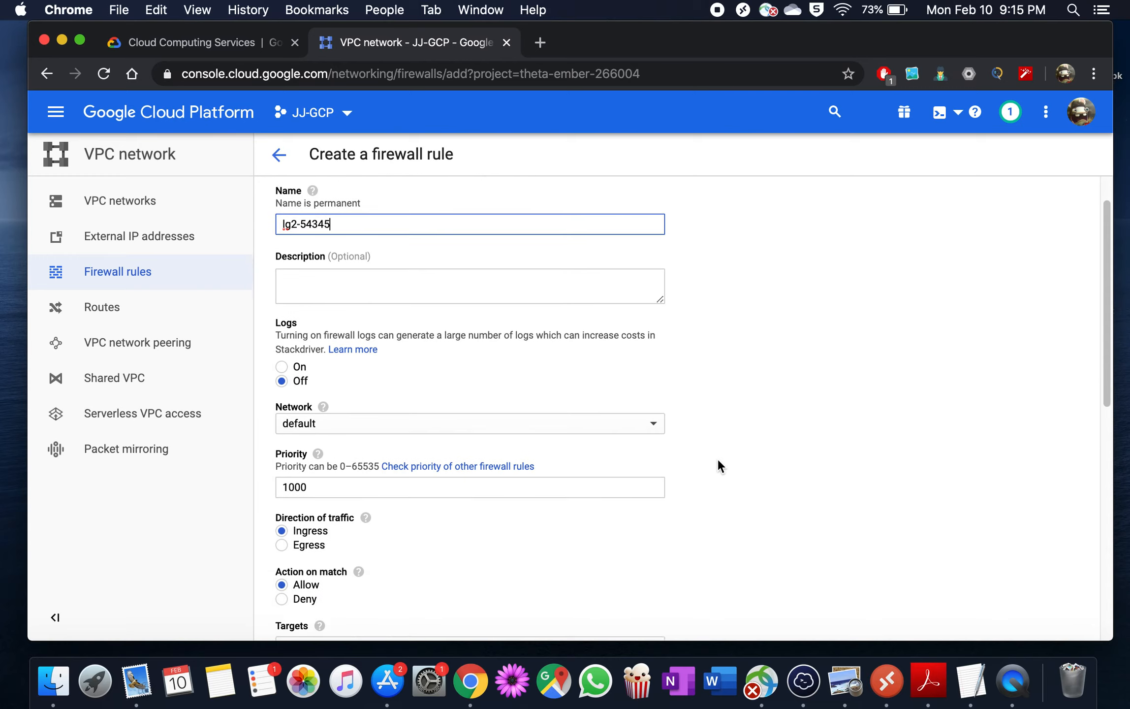
# Set the new firewall rule's targets to All instances in the network and its source IP range to 0.0.0.0/0
pyautogui.scroll(-3, 718, 461)
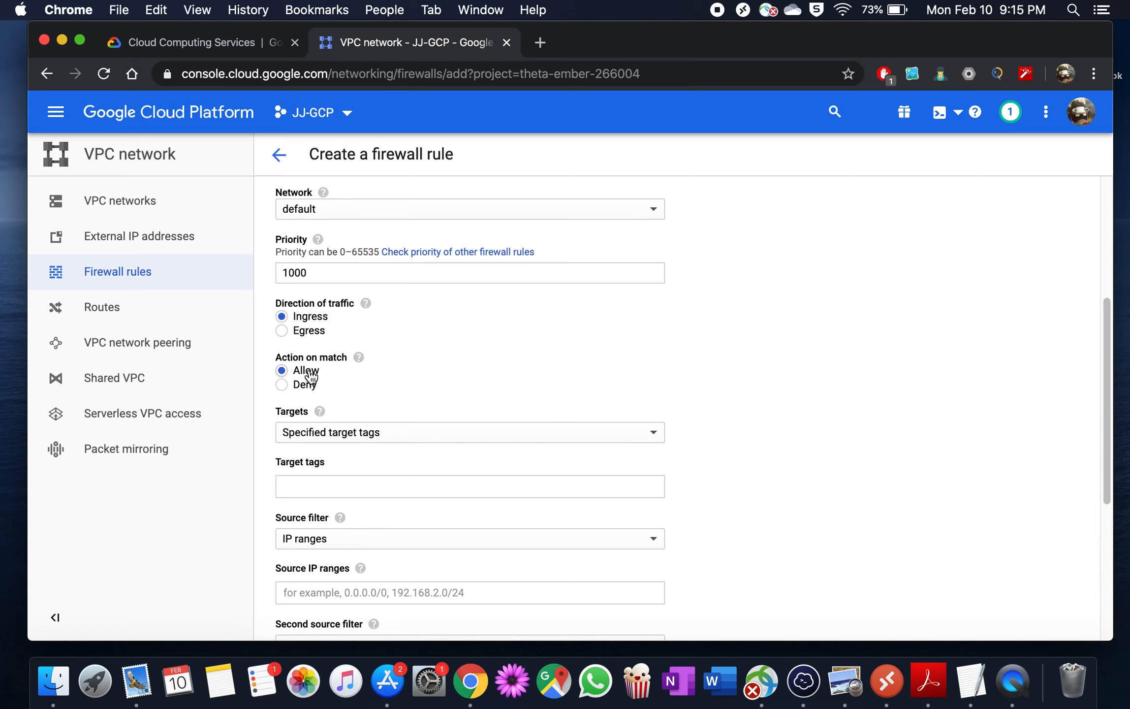
pyautogui.scroll(-2, 473, 382)
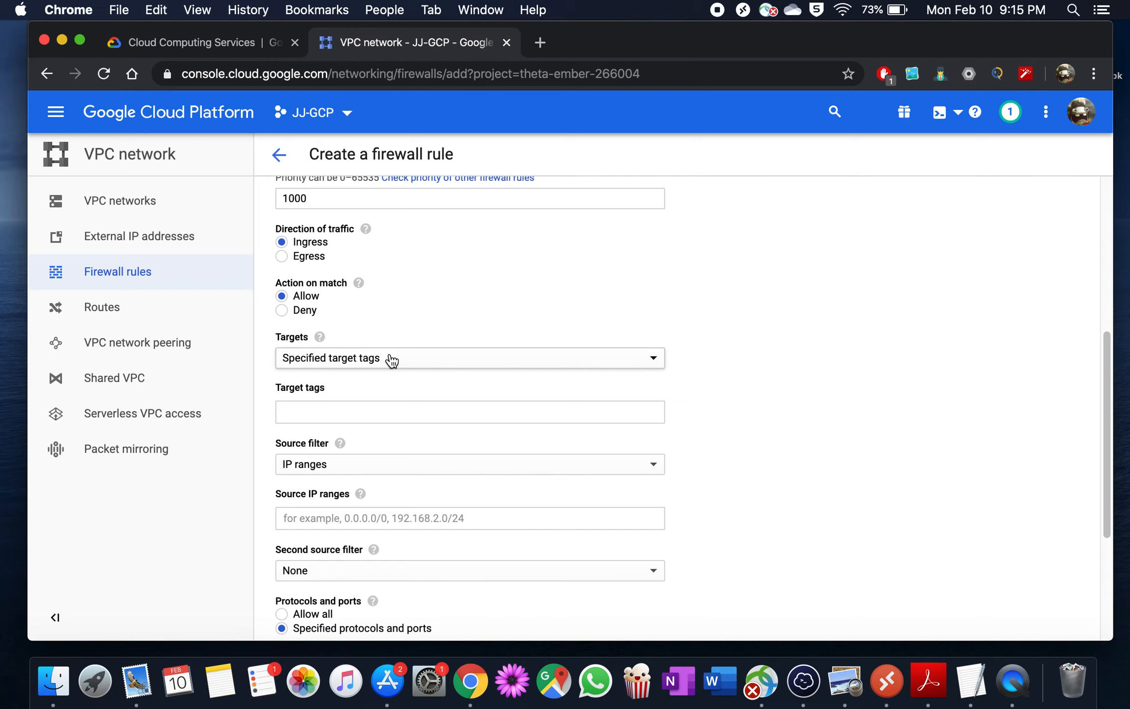
pyautogui.scroll(-3, 460, 399)
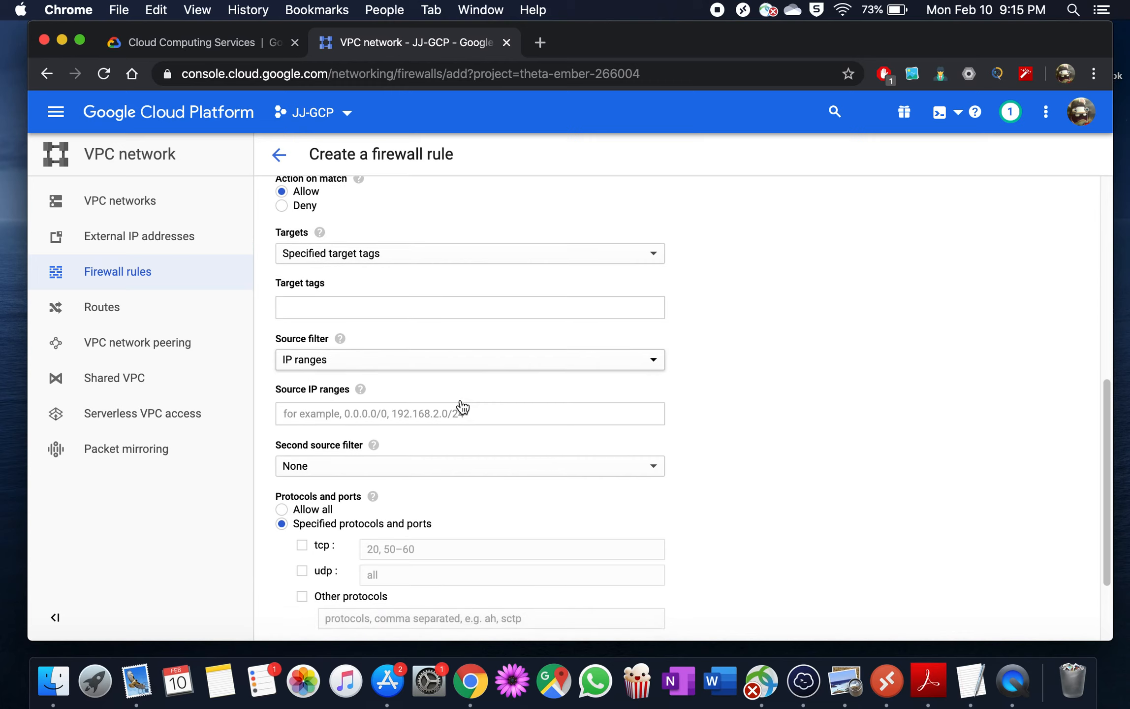
pyautogui.click(371, 253)
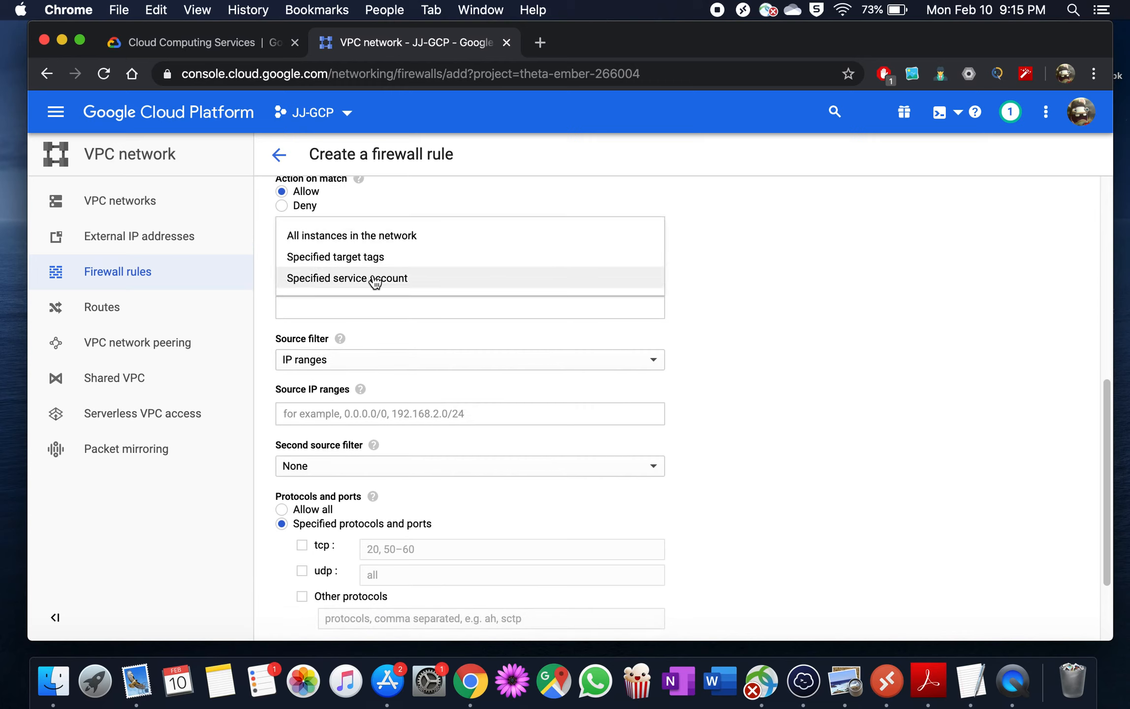
pyautogui.click(380, 235)
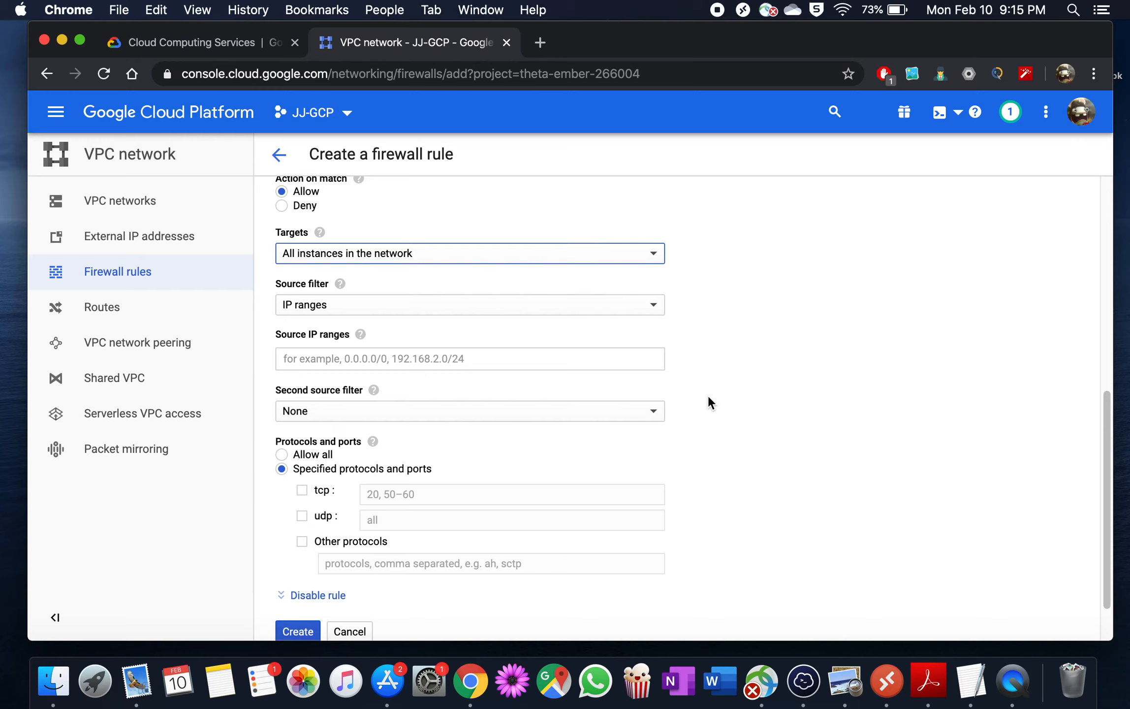
pyautogui.scroll(-1, 708, 397)
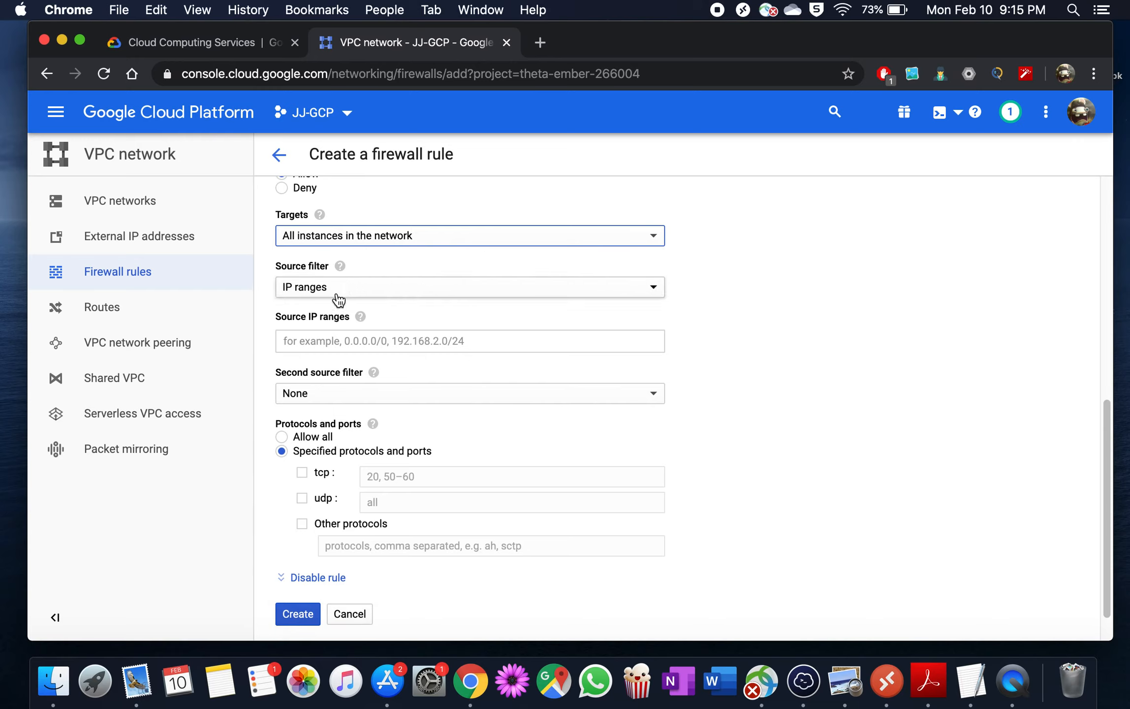
pyautogui.click(321, 341)
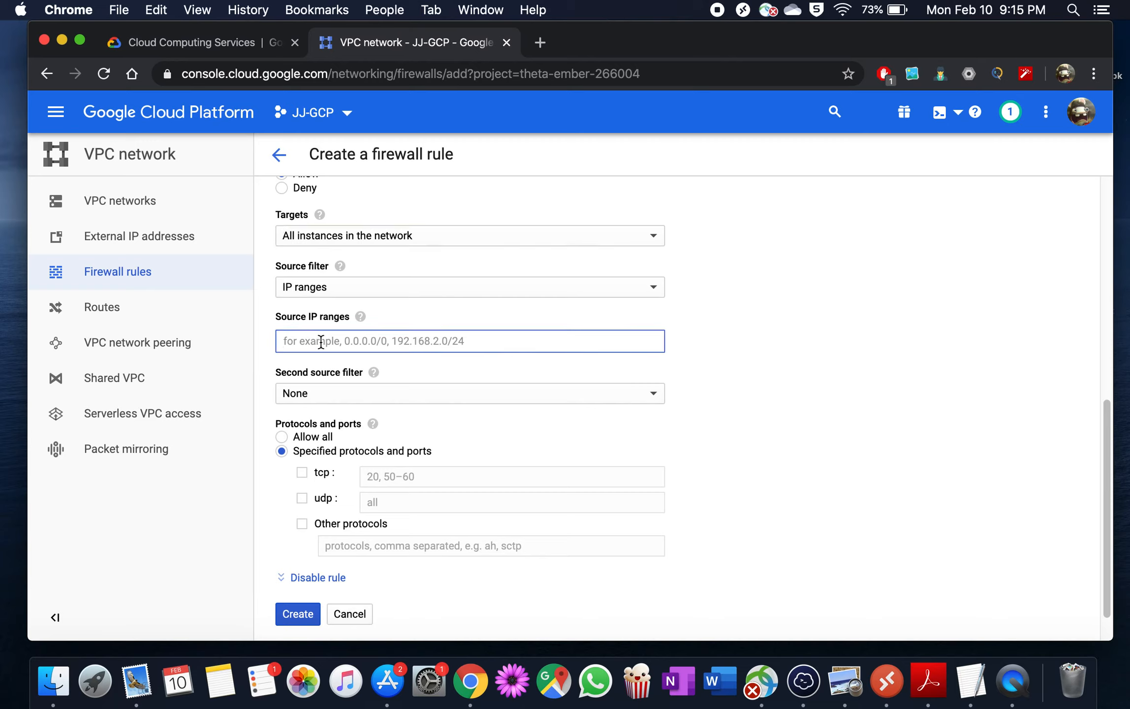
pyautogui.write('0.0.0')
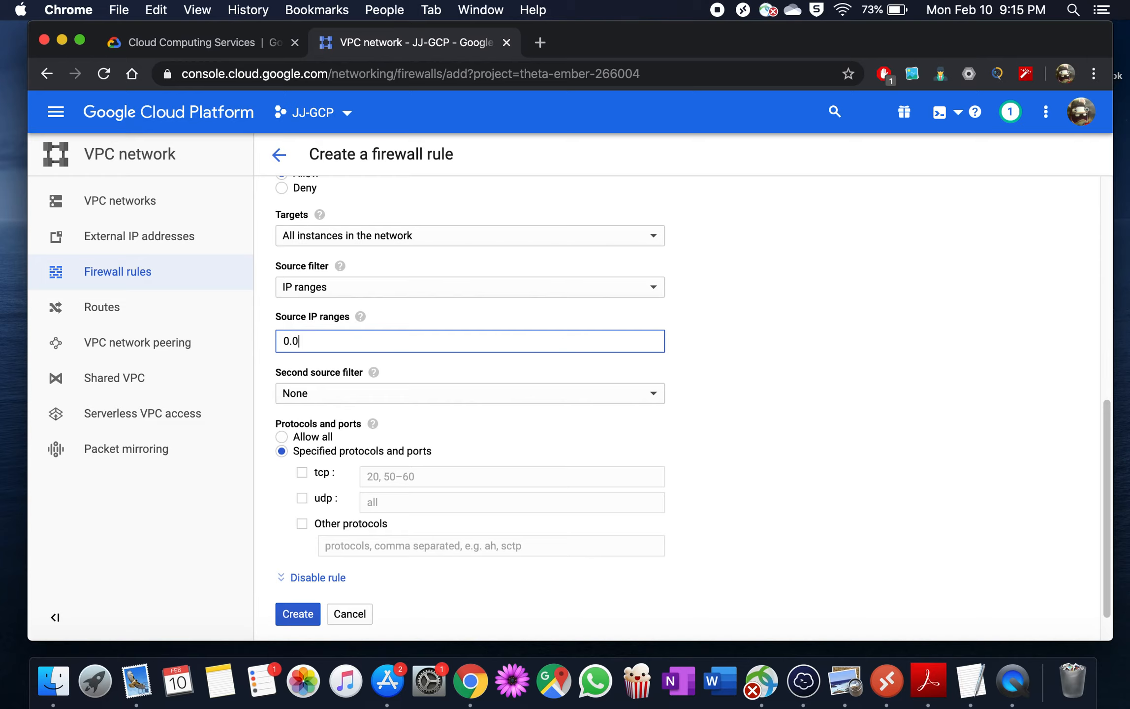
pyautogui.write('.0/0')
# Specify TCP port 54345 for the new firewall rule, and discard the rule without creating it
pyautogui.scroll(-2, 764, 512)
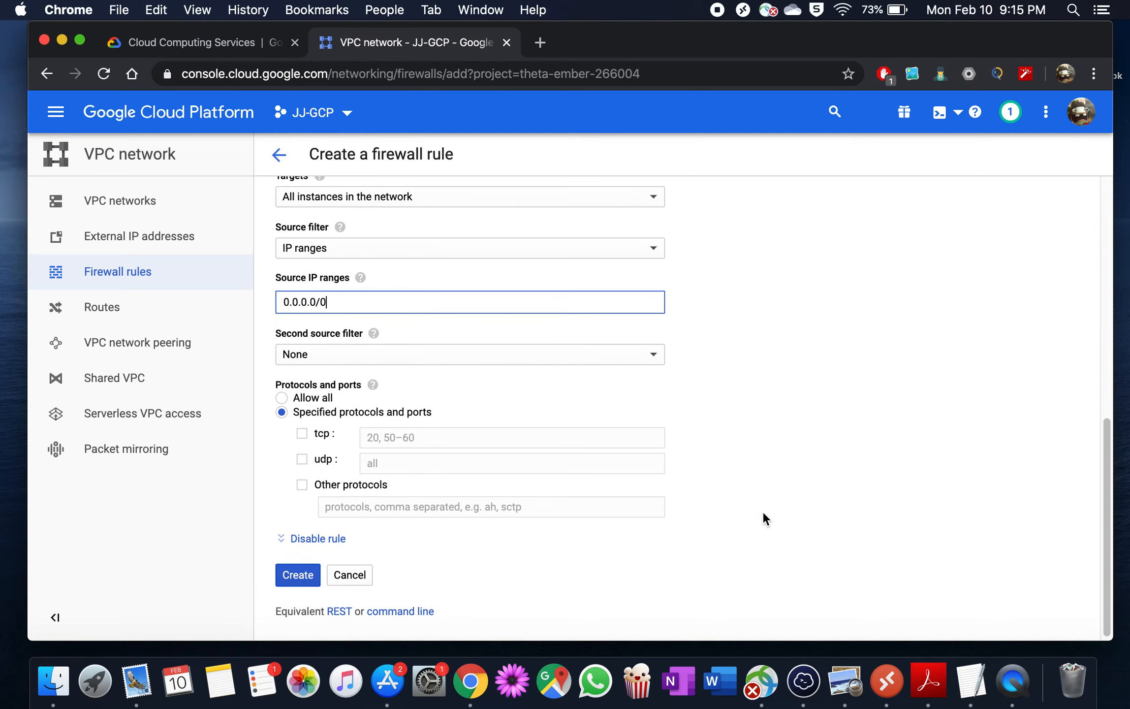
pyautogui.click(302, 433)
pyautogui.click(418, 437)
pyautogui.write('54345')
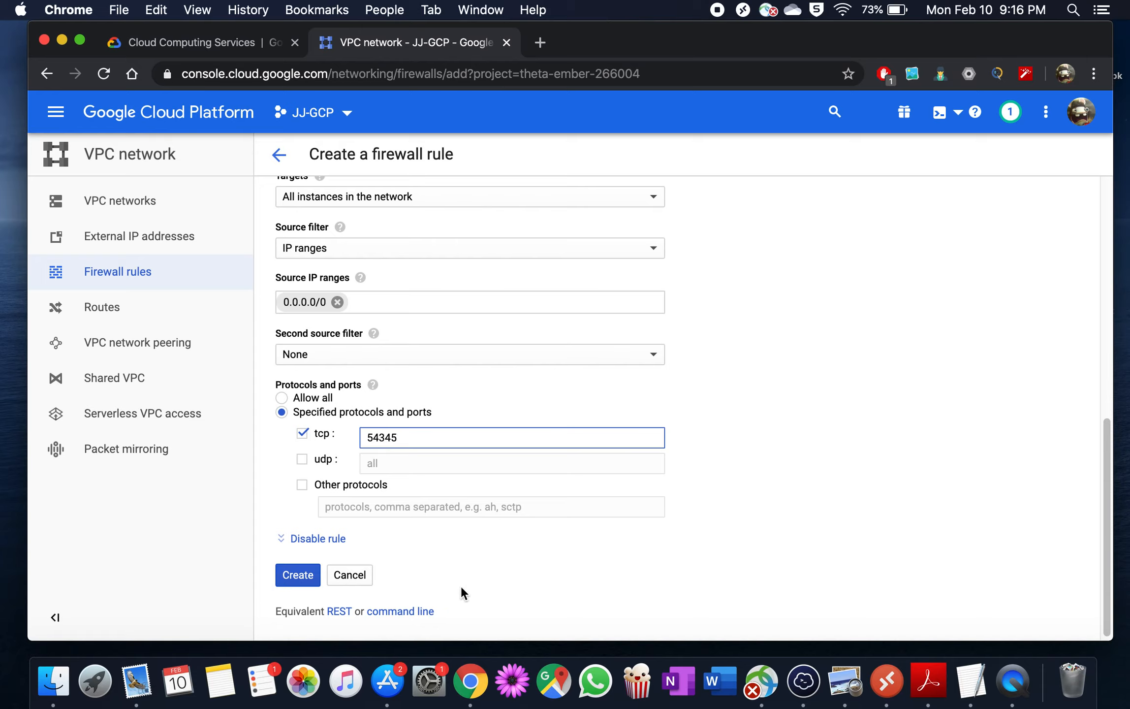
pyautogui.click(350, 575)
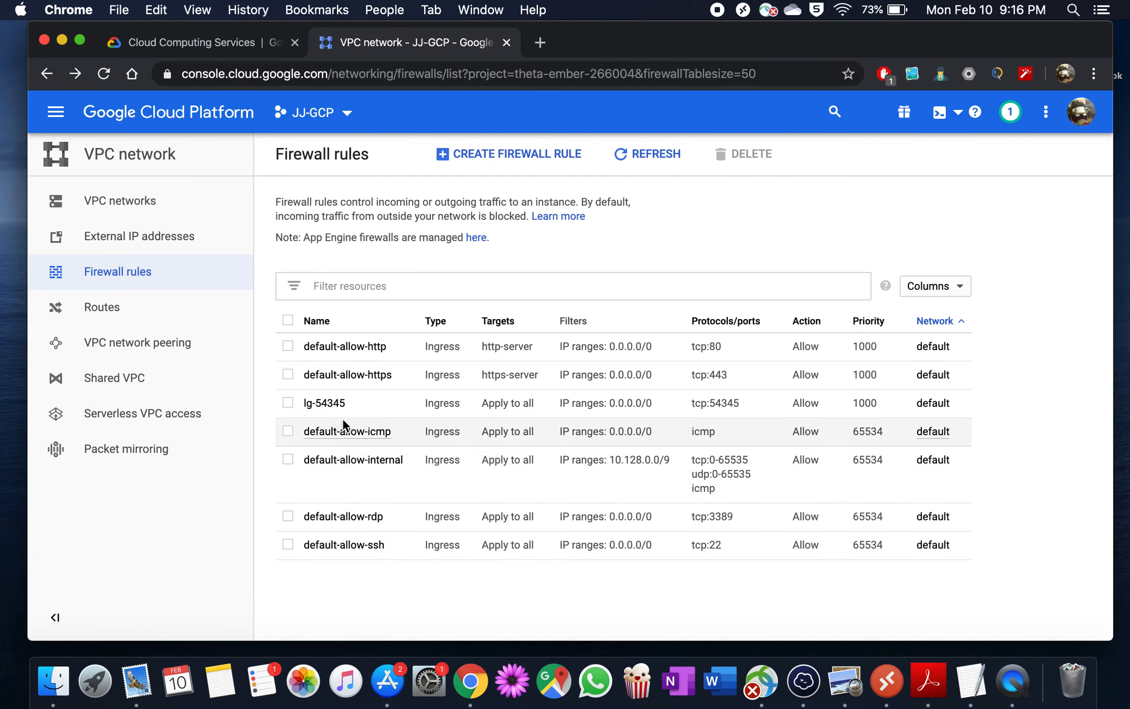
# Examine the existing lg-54345 firewall rule's action, source IP range, port and applicable instances, and return to the rules list
pyautogui.click(327, 403)
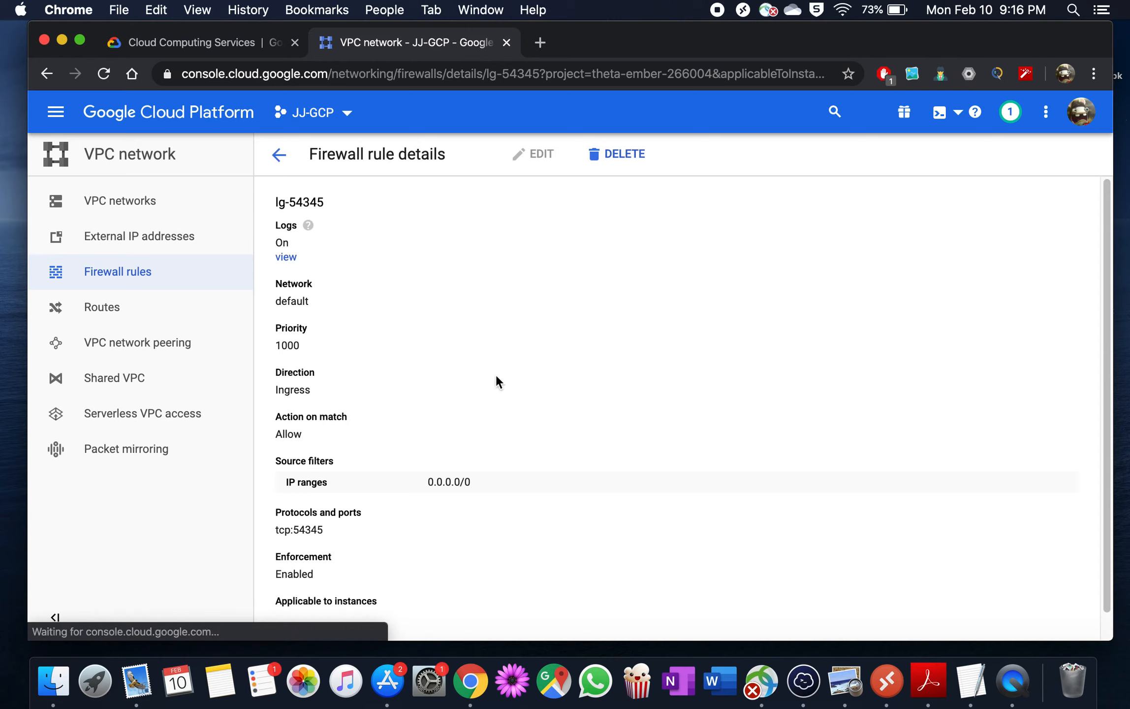
pyautogui.doubleClick(293, 203)
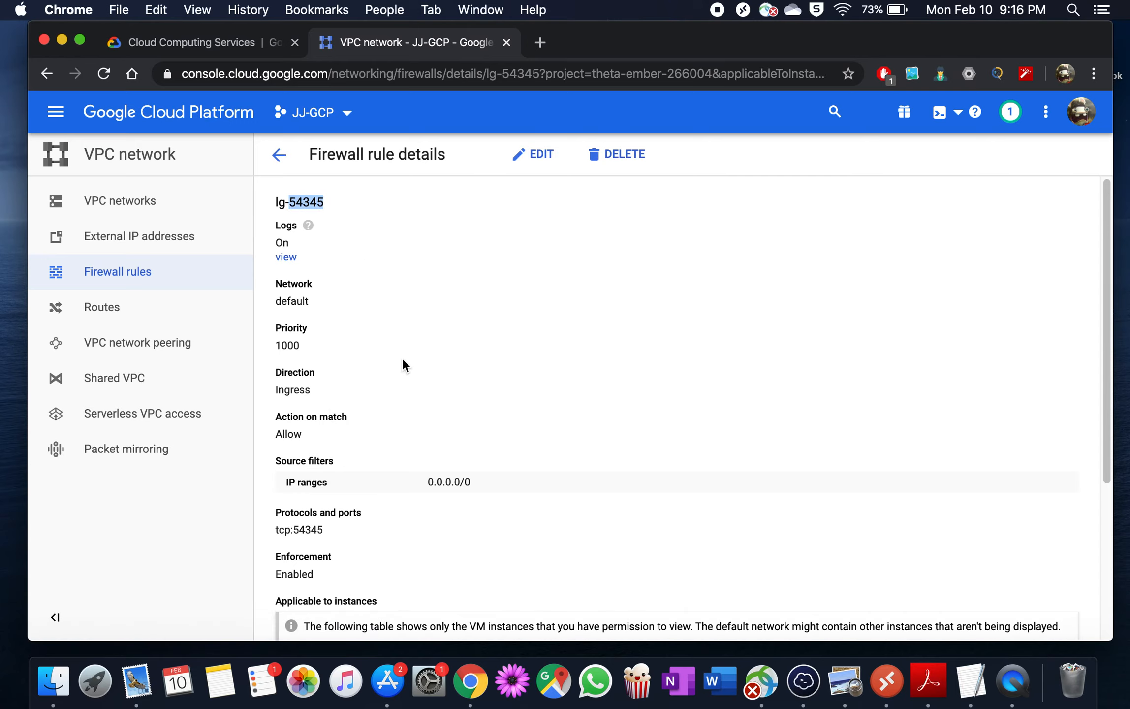
pyautogui.scroll(-4, 403, 359)
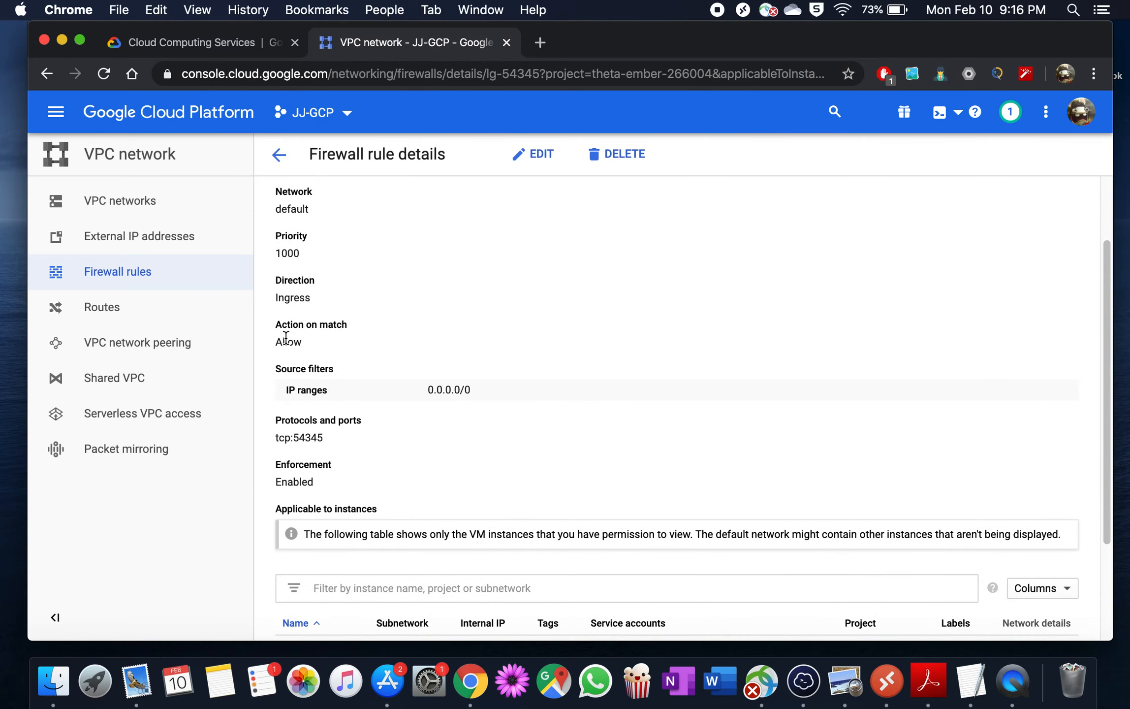
pyautogui.scroll(-1, 341, 347)
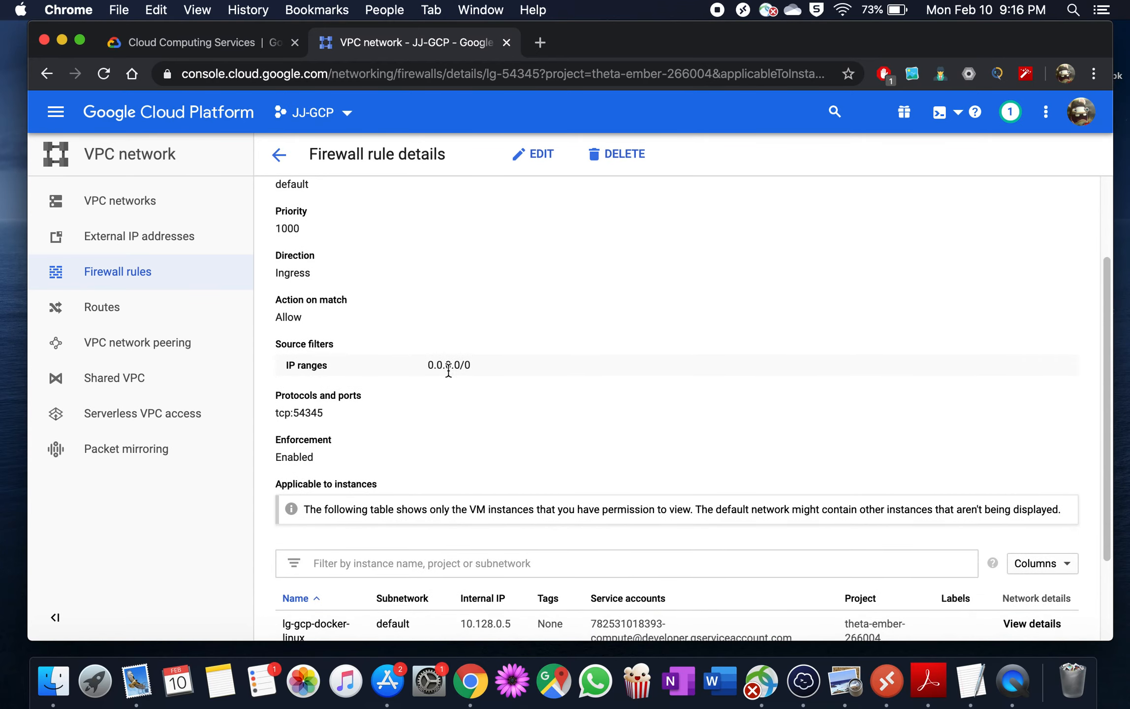
pyautogui.scroll(-1, 477, 366)
pyautogui.doubleClick(313, 377)
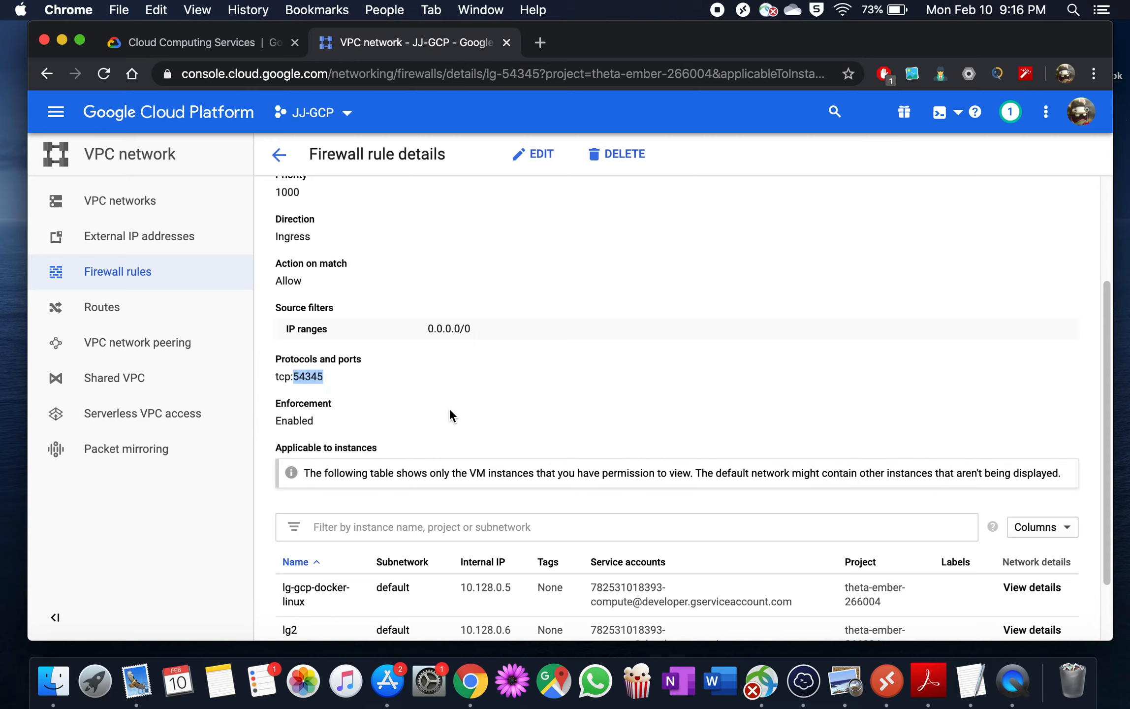
pyautogui.scroll(-2, 450, 413)
pyautogui.scroll(5, 449, 413)
pyautogui.click(287, 166)
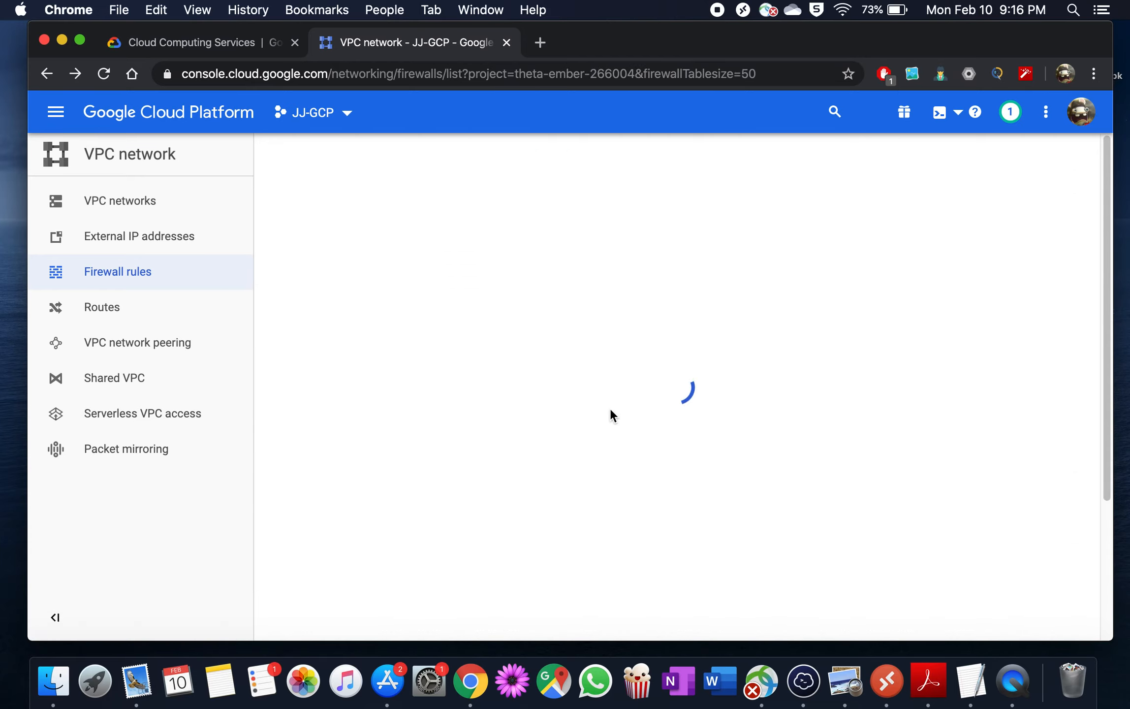
# Minimize the browser window and switch to the Untitled 2 checklist in TextEdit
pyautogui.press('super+Tab')
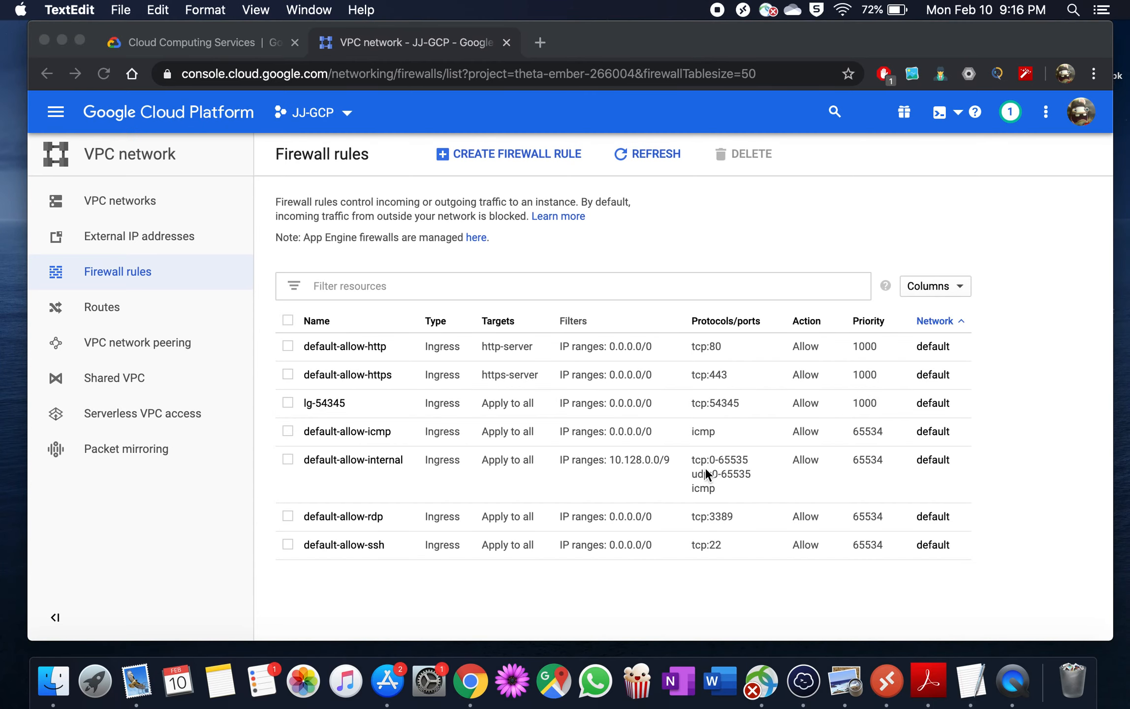
pyautogui.press('super+Tab')
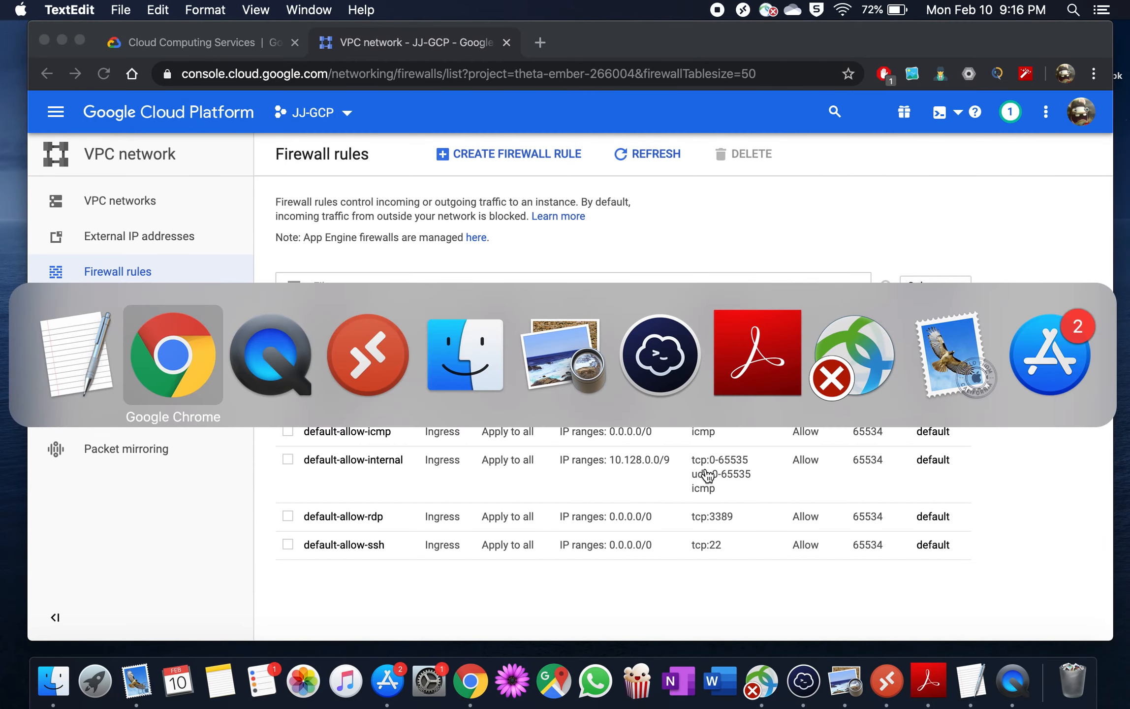
pyautogui.press('super+Tab')
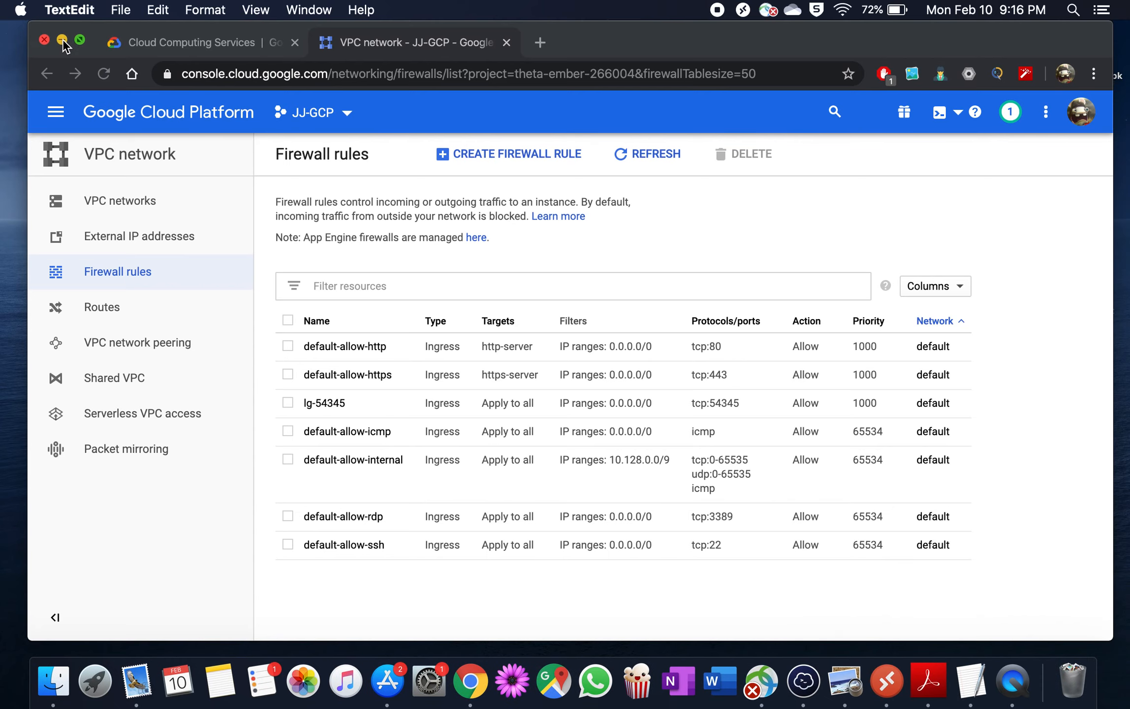
pyautogui.click(61, 40)
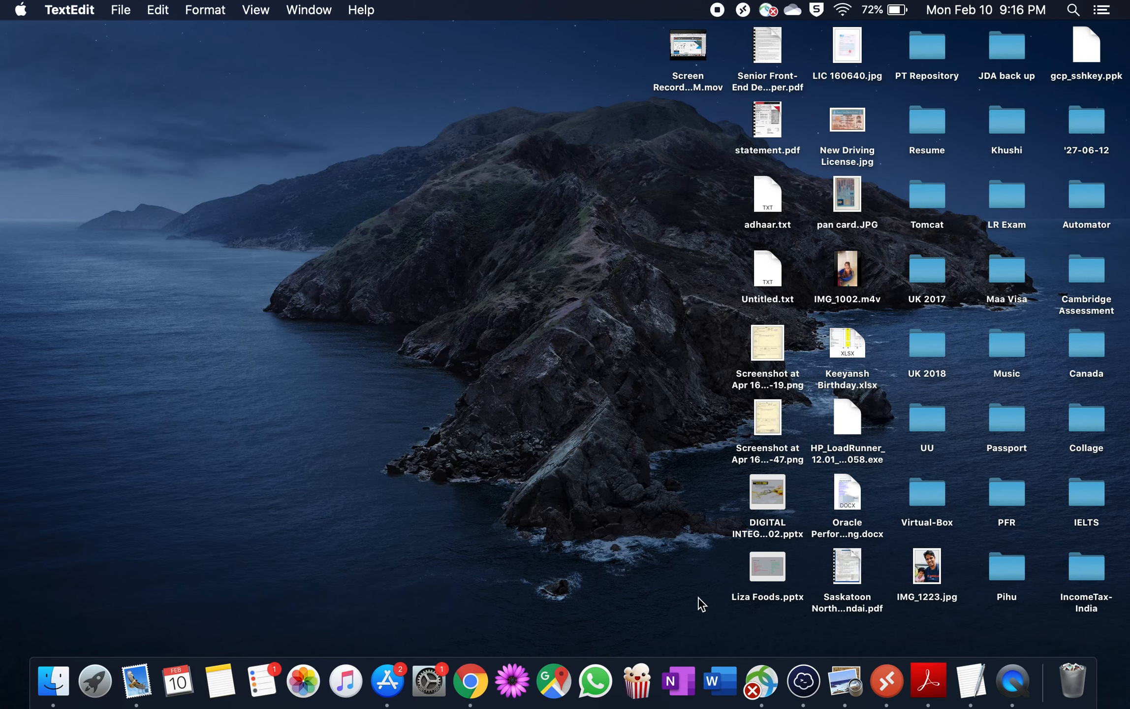
pyautogui.press('super+Tab')
pyautogui.press('super+Tab')
pyautogui.press('super+Tab')
pyautogui.press('super+Tab')
pyautogui.press('super+Tab')
pyautogui.press('super+Tab')
pyautogui.press('super+Tab')
pyautogui.press('super+Tab')
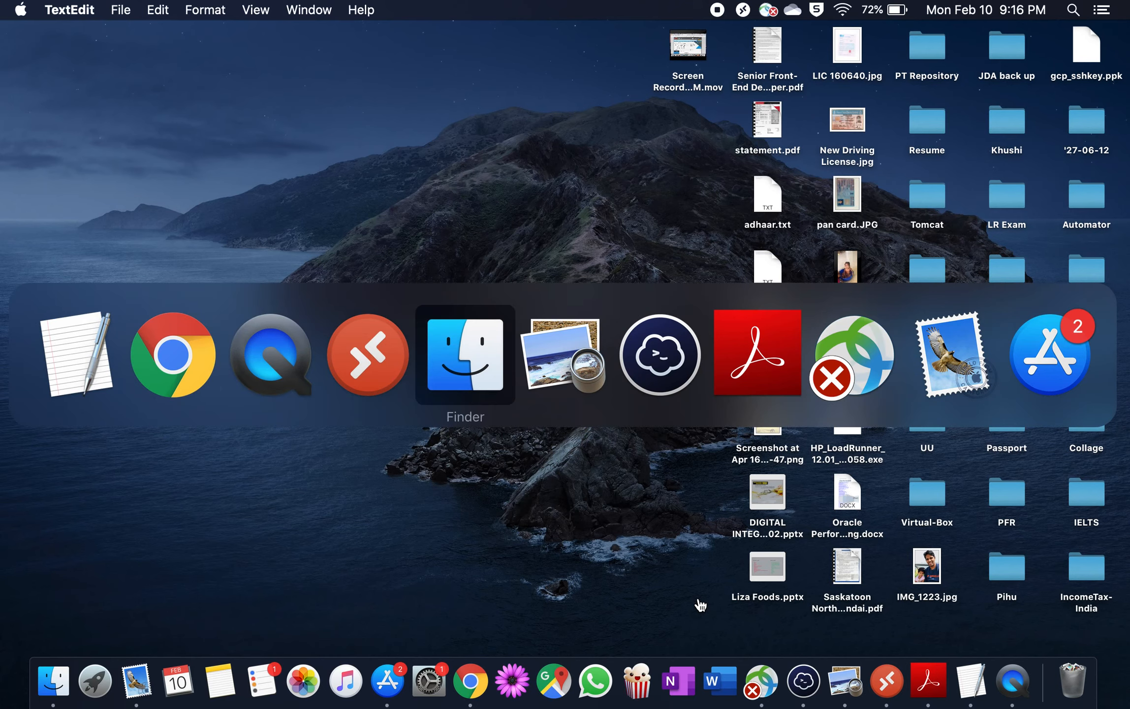
pyautogui.press('super+Tab')
pyautogui.press('super+Tab')
pyautogui.press('super+Tab')
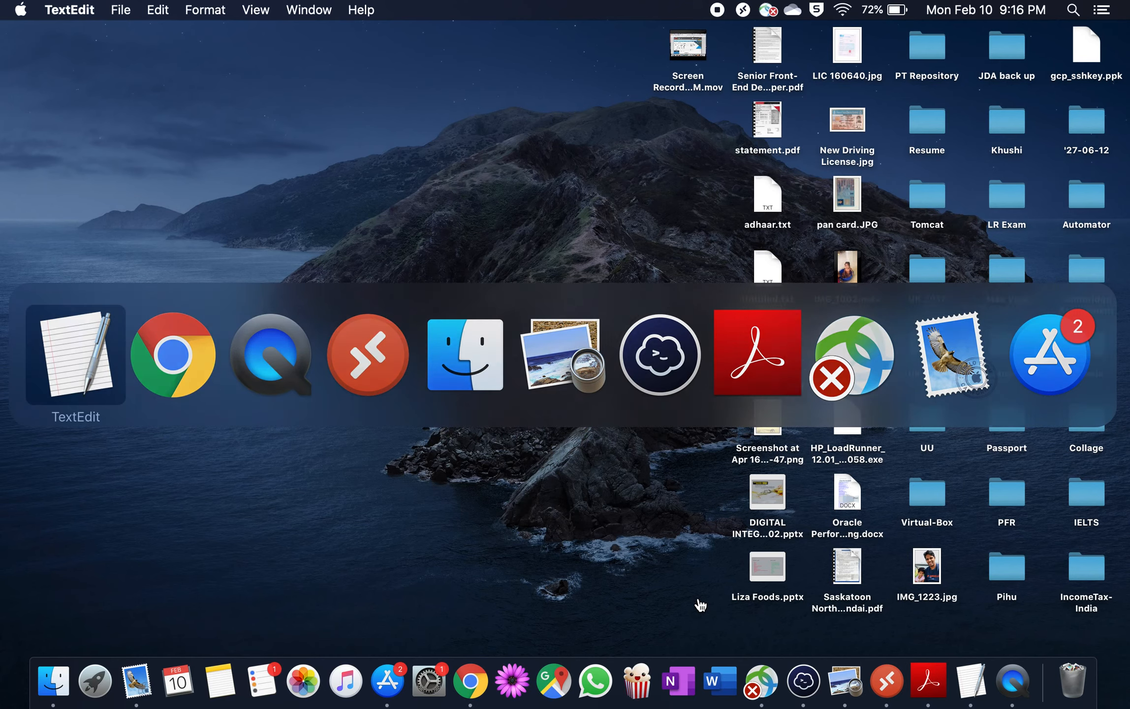
pyautogui.rightClick(970, 662)
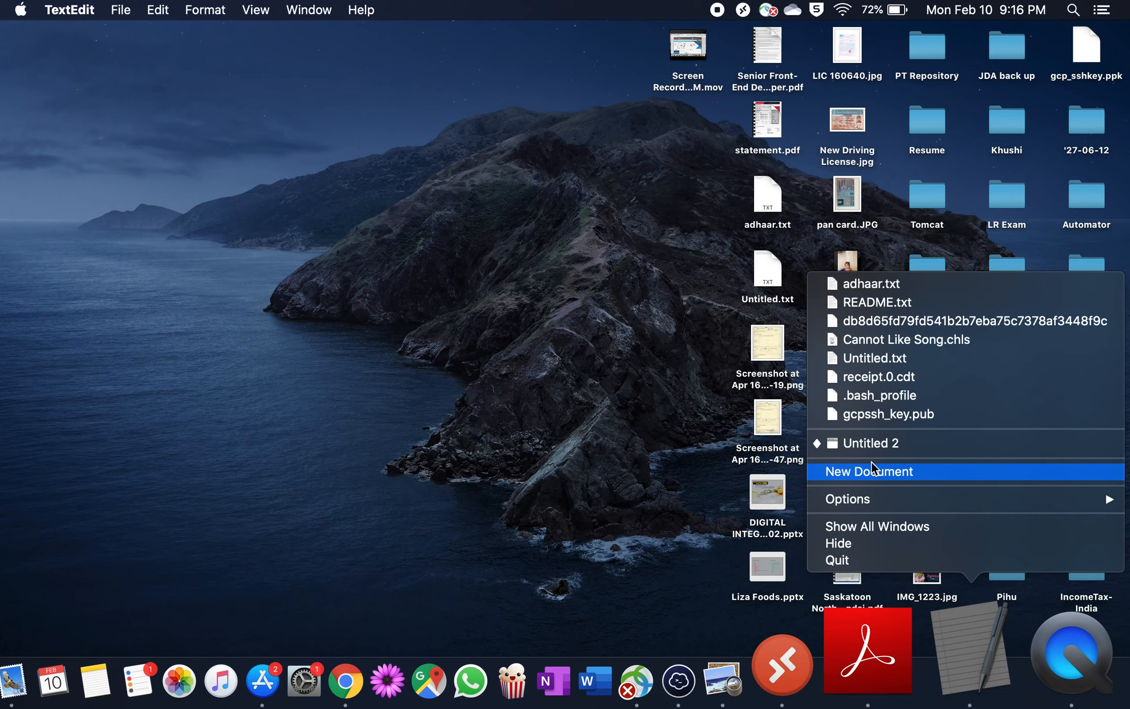
pyautogui.click(867, 447)
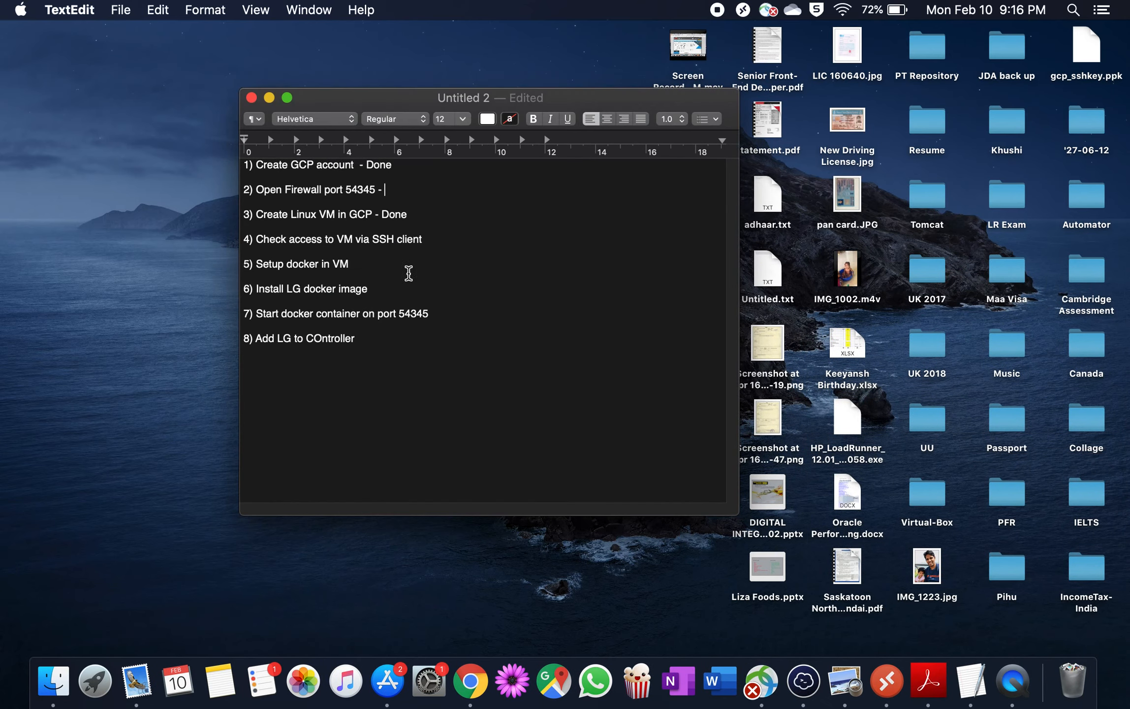
# Mark the Open Firewall port 54345 item as Done and add a dash after the SSH client access item
pyautogui.click(409, 192)
pyautogui.write('Done')
pyautogui.click(439, 239)
pyautogui.write('-')
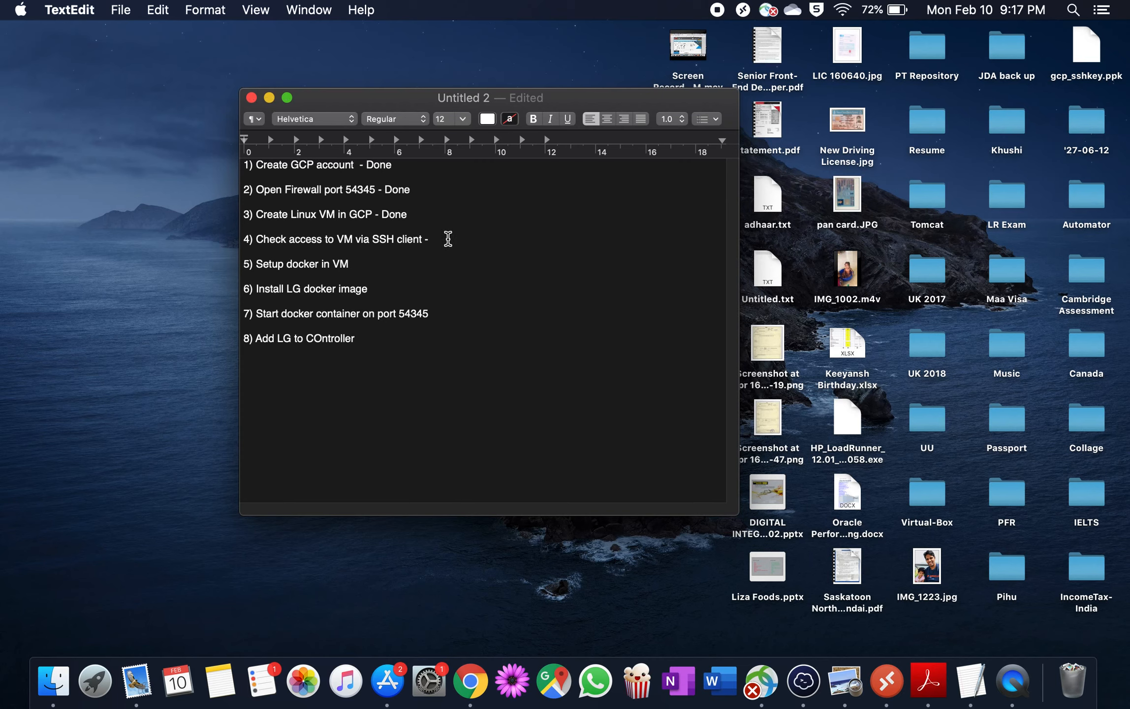
# Add the line "Public key/private key" beneath item 4 of the checklist and highlight each of its two key terms
pyautogui.click(448, 239)
pyautogui.press('Return')
pyautogui.write('public ')
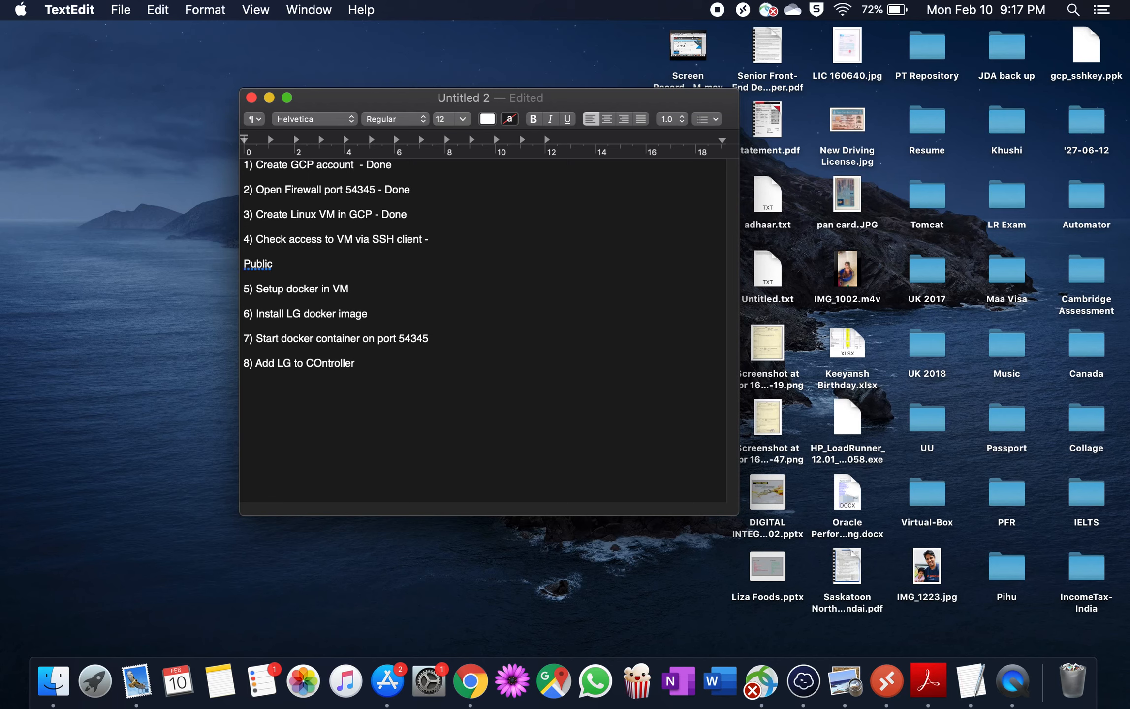
pyautogui.write('key/private key')
pyautogui.moveTo(294, 264); pyautogui.dragTo(244, 264)
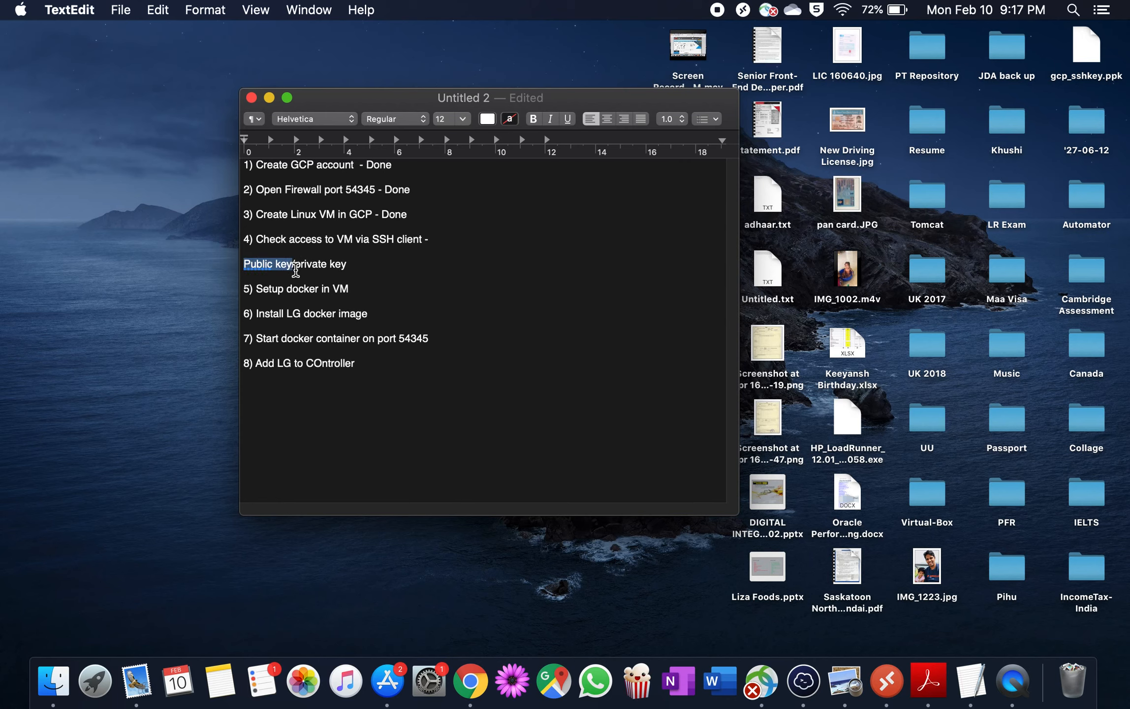
pyautogui.moveTo(360, 264); pyautogui.dragTo(295, 265)
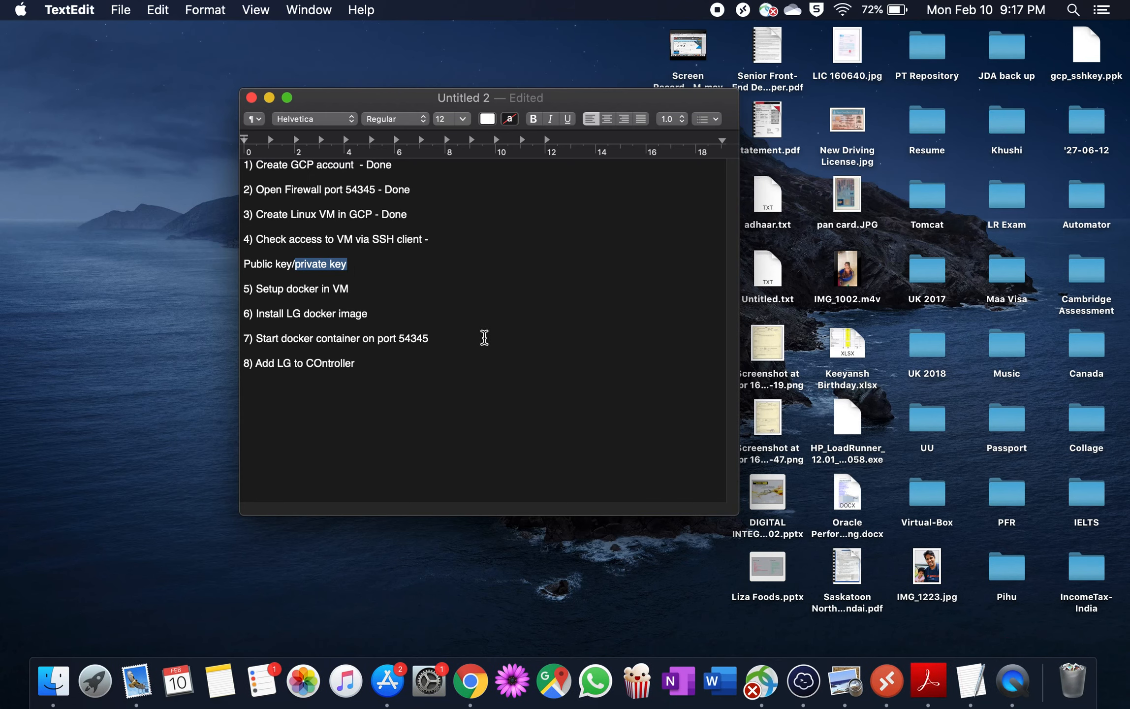
pyautogui.click(291, 269)
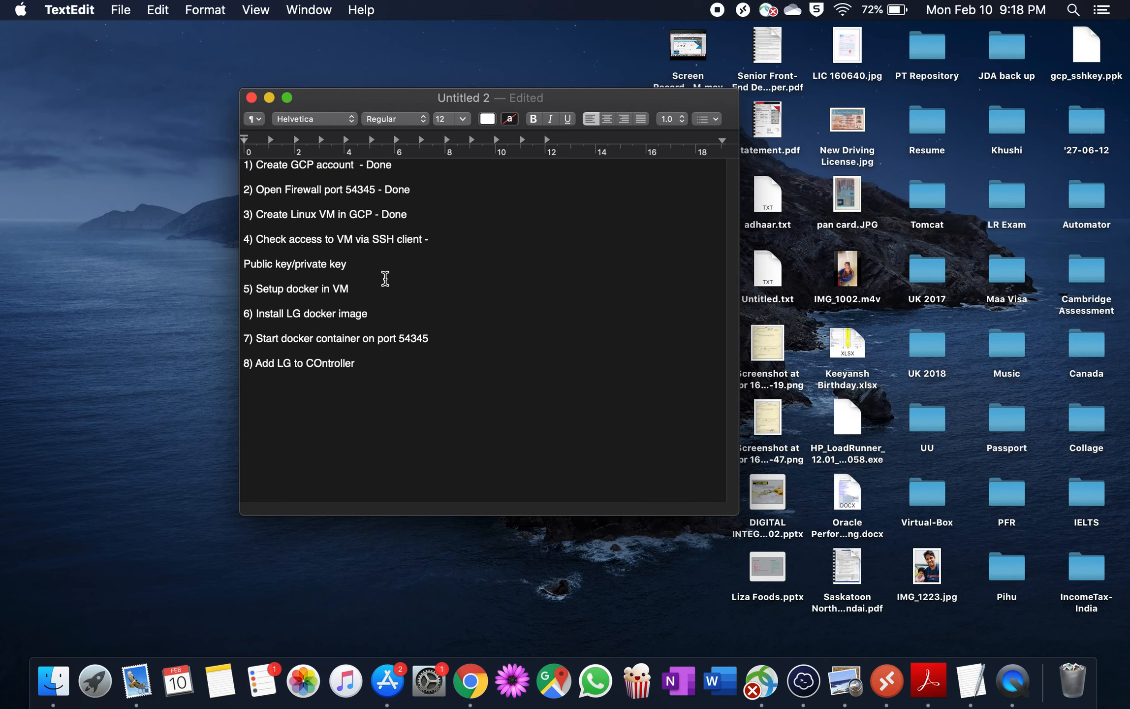
# Search the Mac for gcp and try to open the gcpssh_key.pub file from the results
pyautogui.press('super+space')
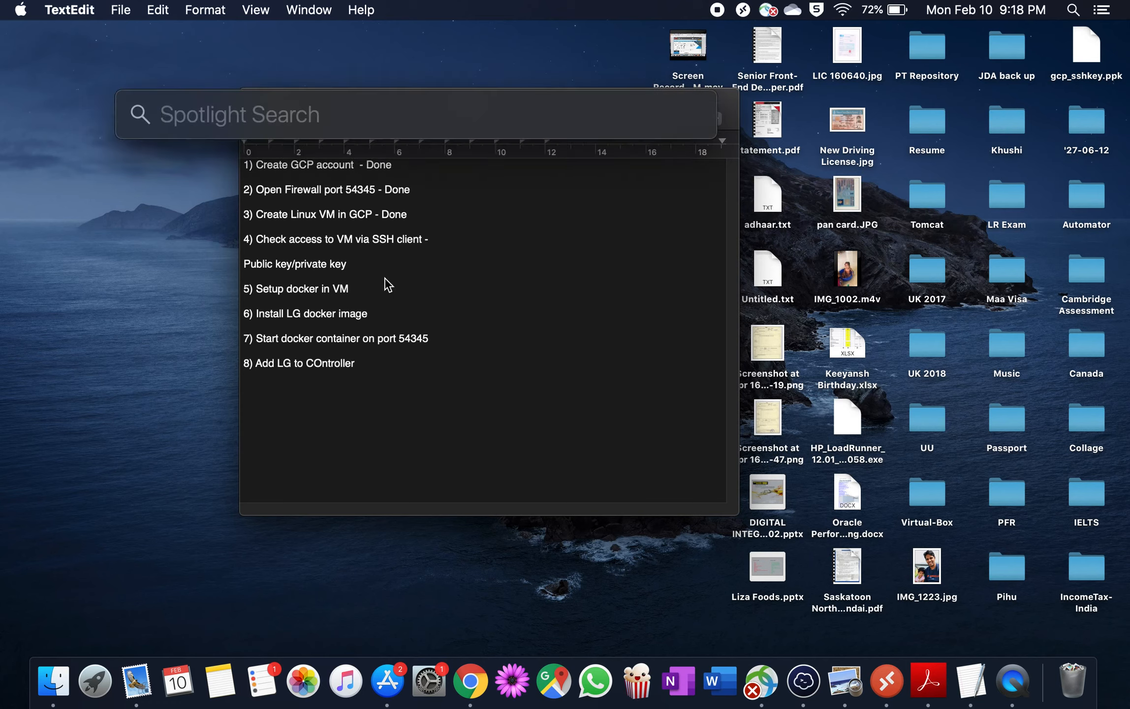
pyautogui.write('gcp')
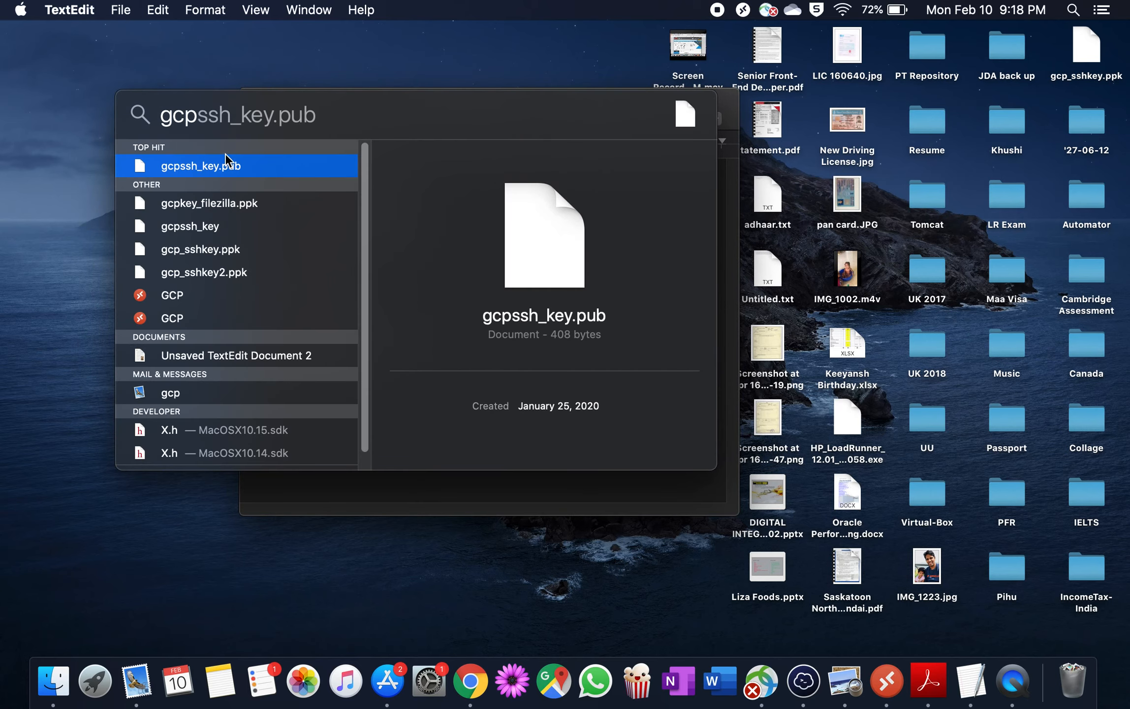
pyautogui.press('Escape')
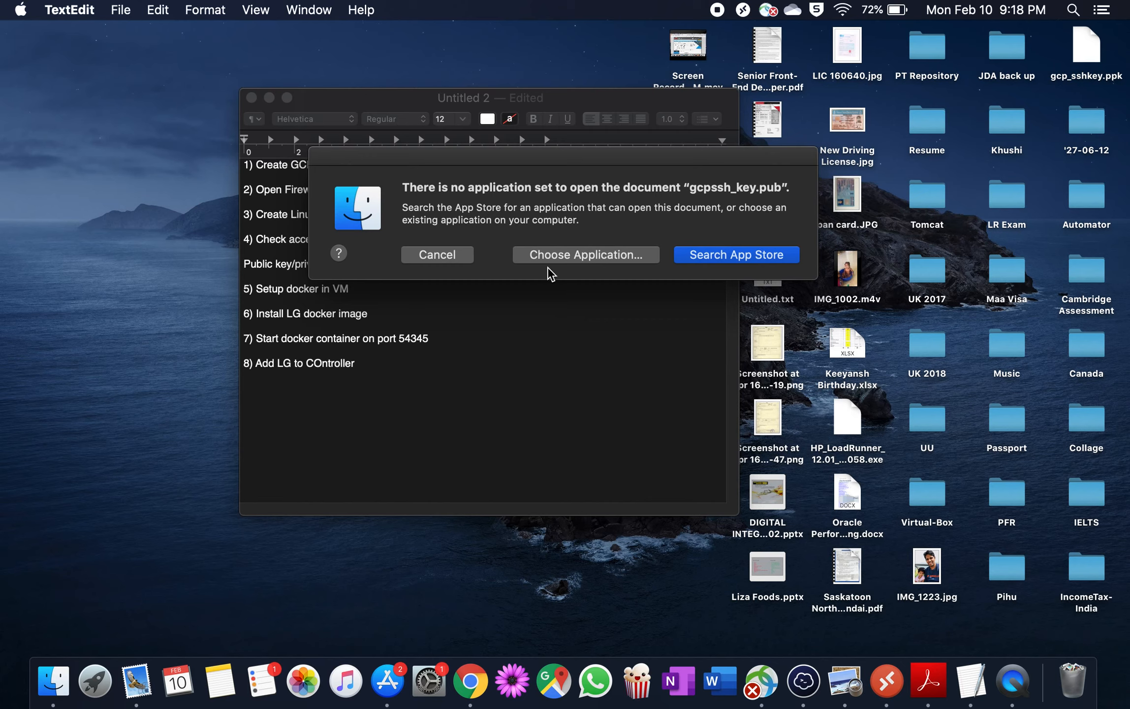
pyautogui.click(448, 257)
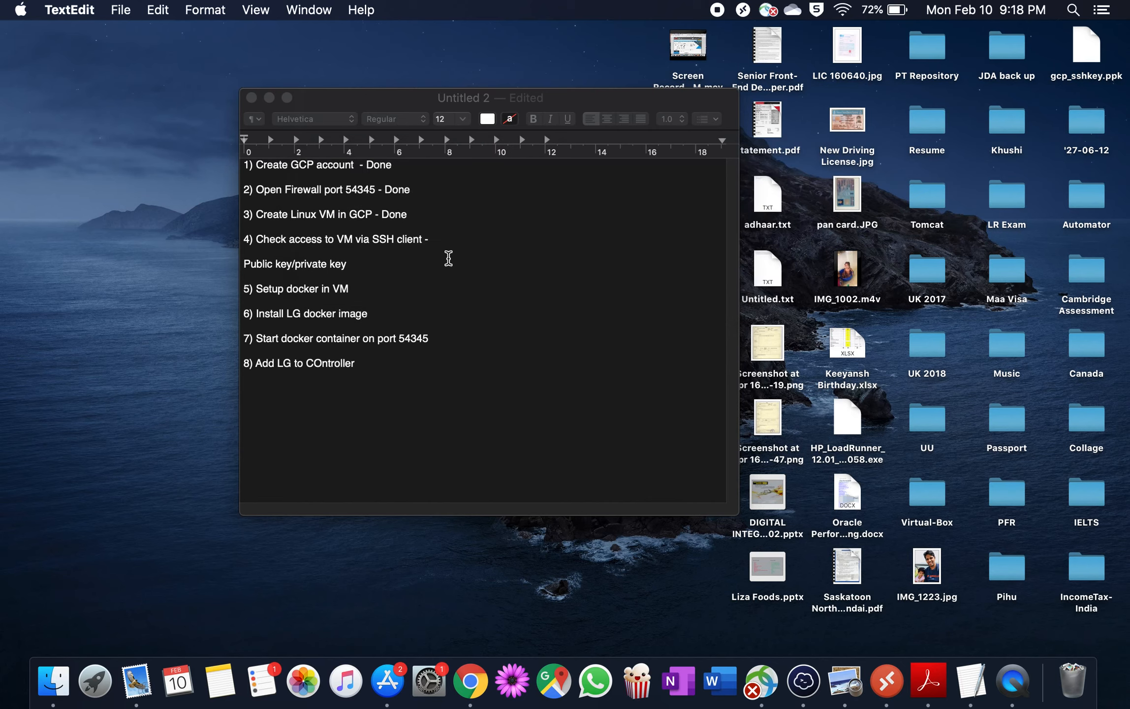
# Open the recent file gcpssh_key.pub in TextEdit, copy the entire public key and close the file
pyautogui.rightClick(967, 687)
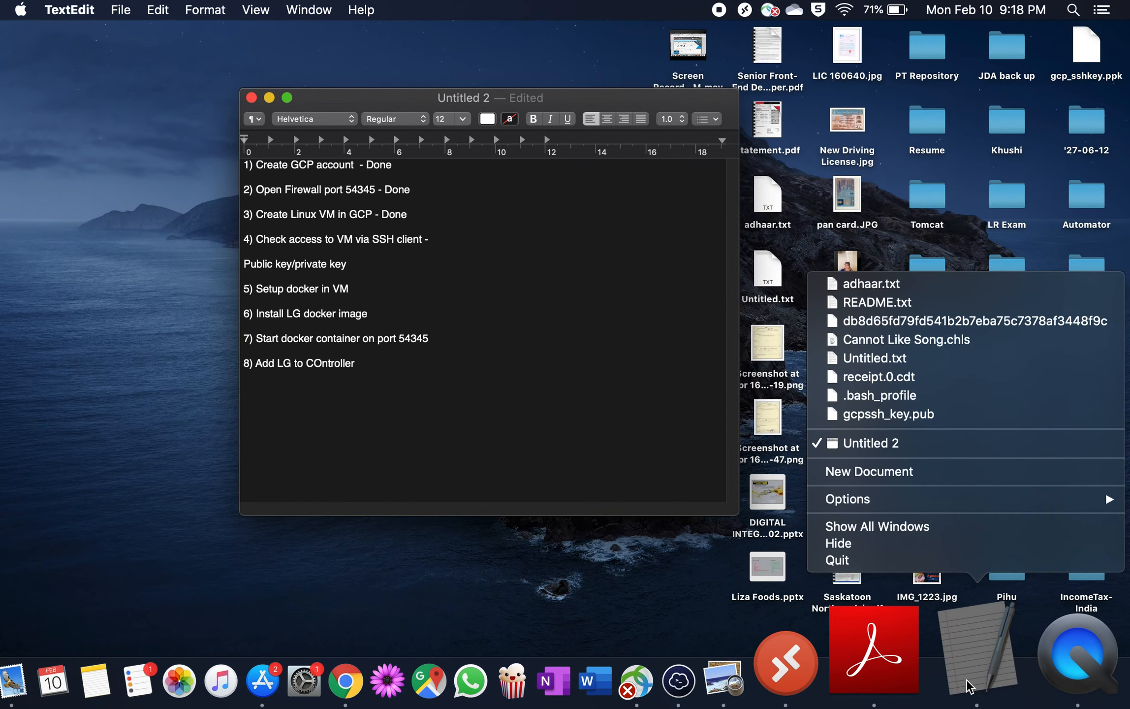
pyautogui.click(897, 415)
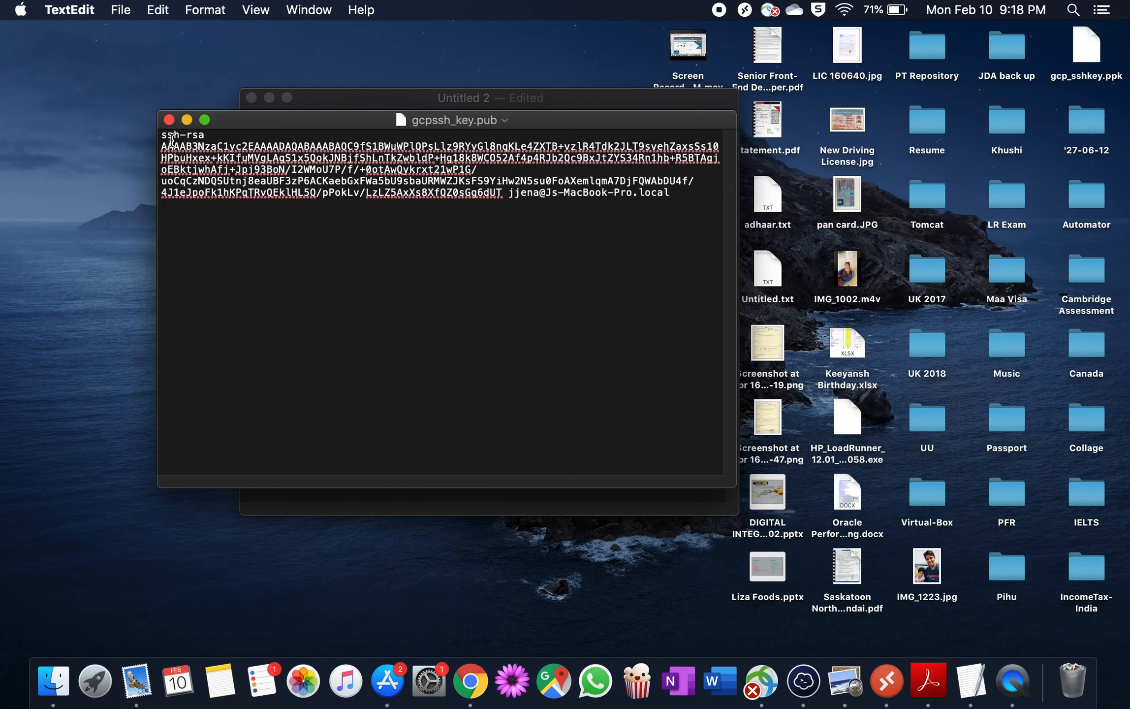
pyautogui.moveTo(162, 133); pyautogui.dragTo(671, 192)
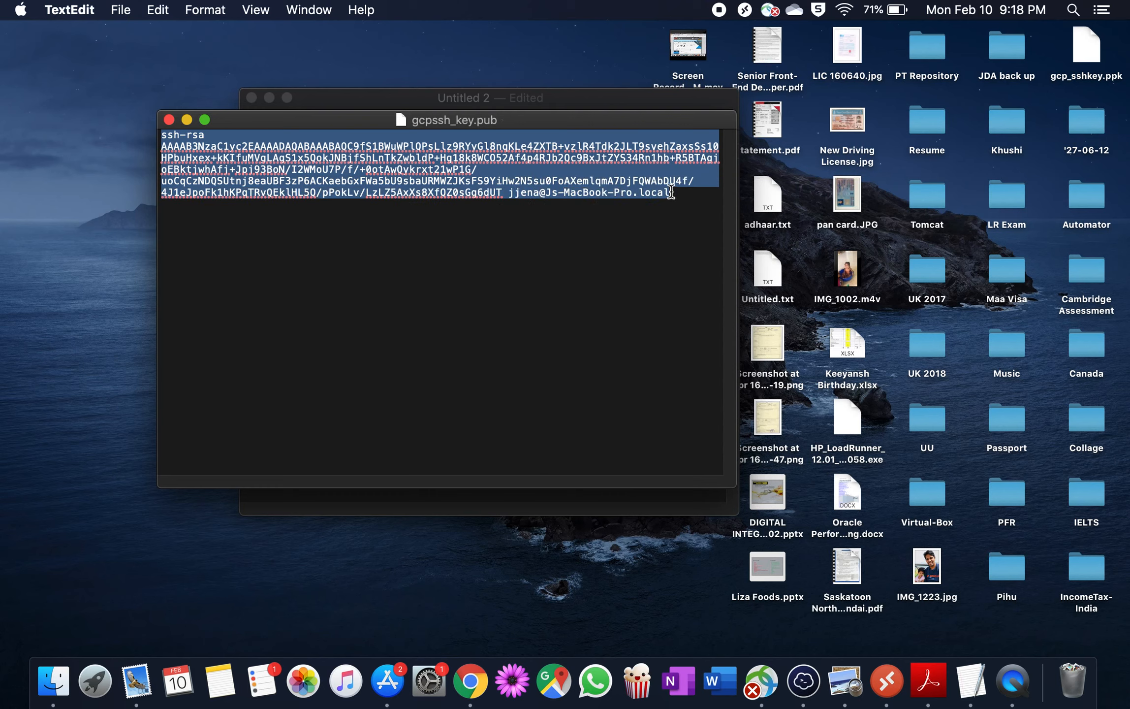
pyautogui.click(173, 120)
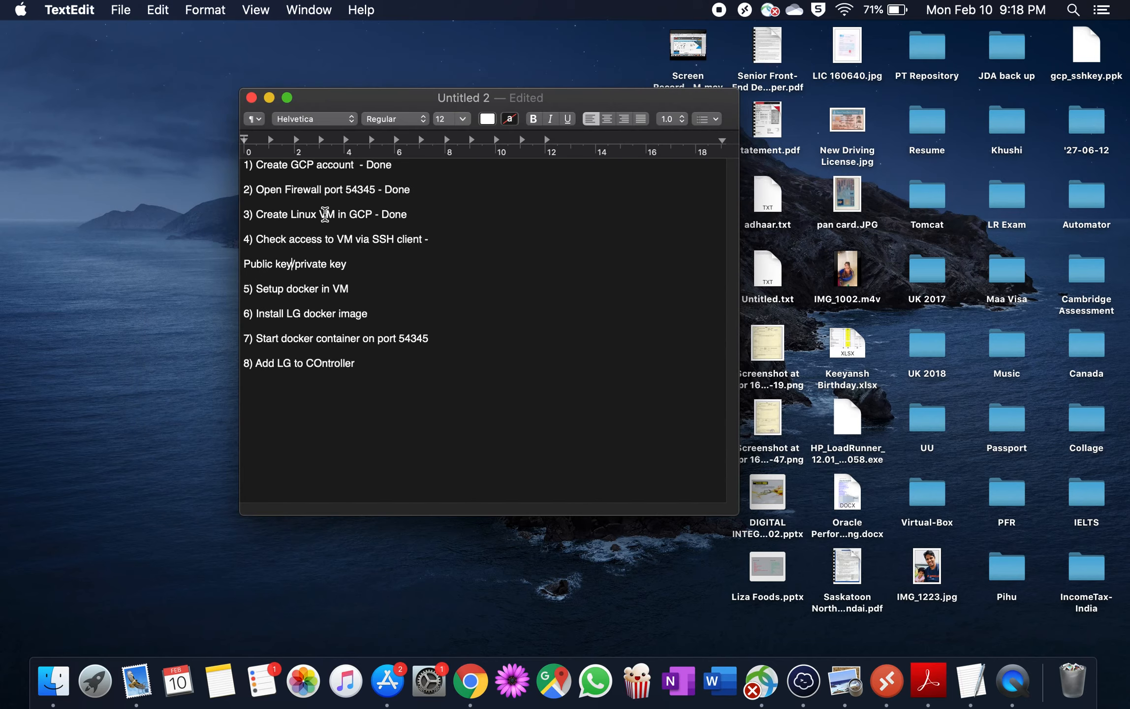
# Switch to Chrome and open the lg2 VM instance in Compute Engine for editing
pyautogui.click(469, 663)
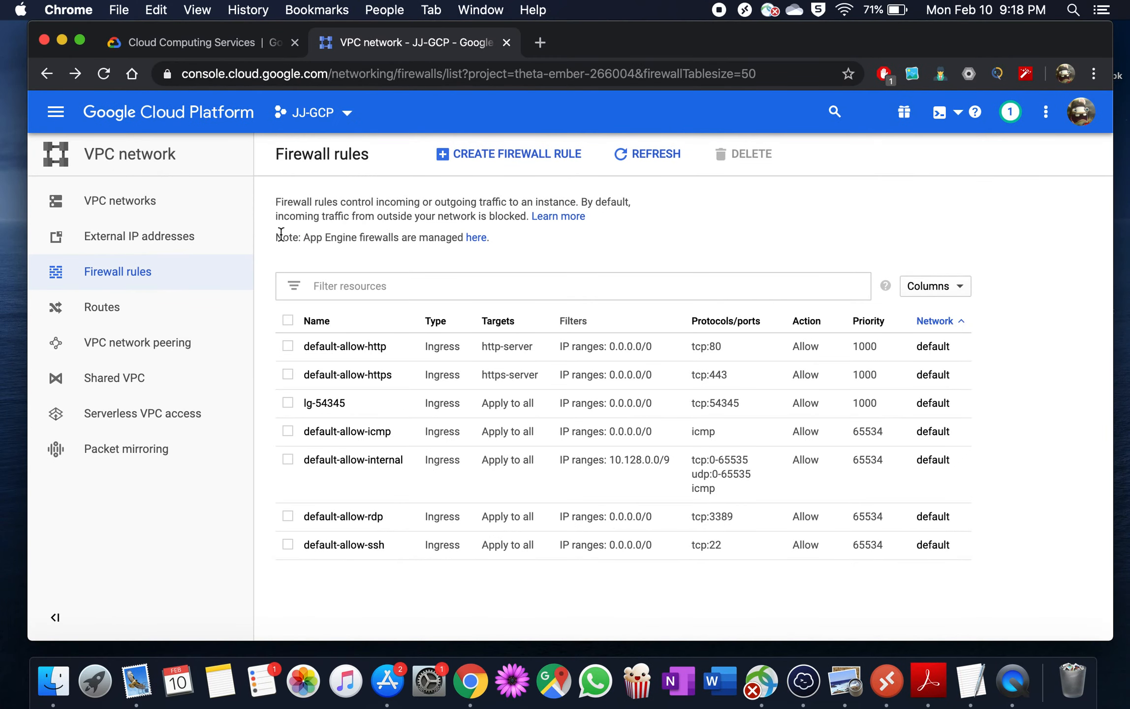
pyautogui.click(55, 117)
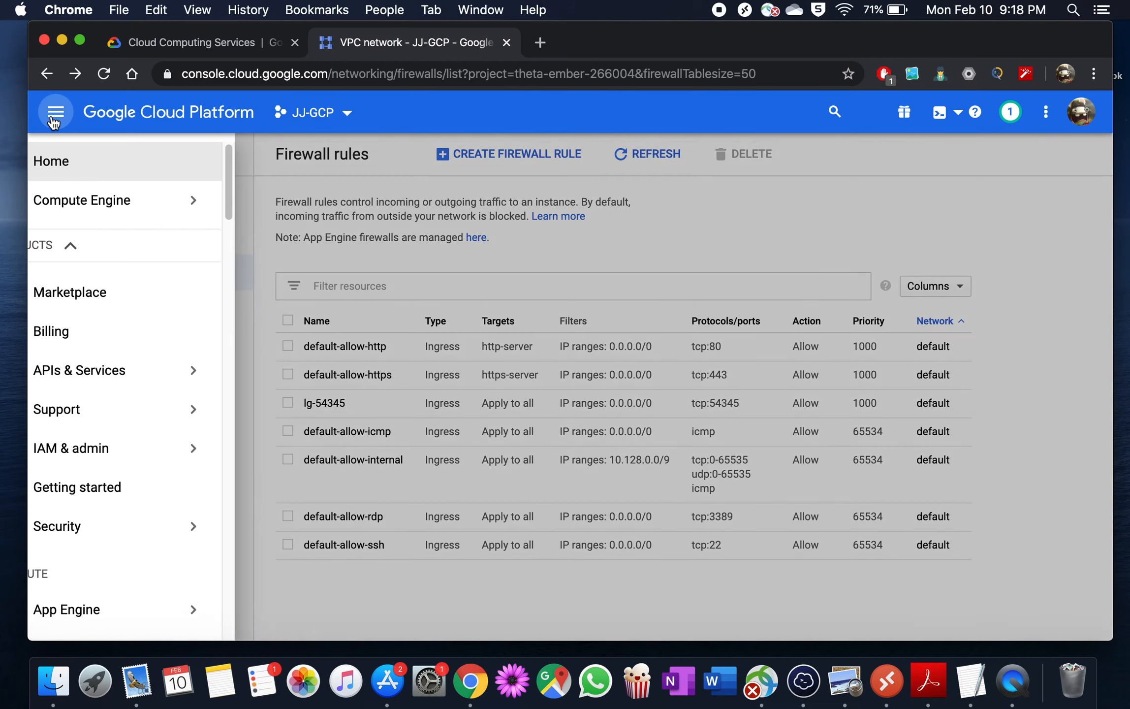
pyautogui.moveTo(182, 207)
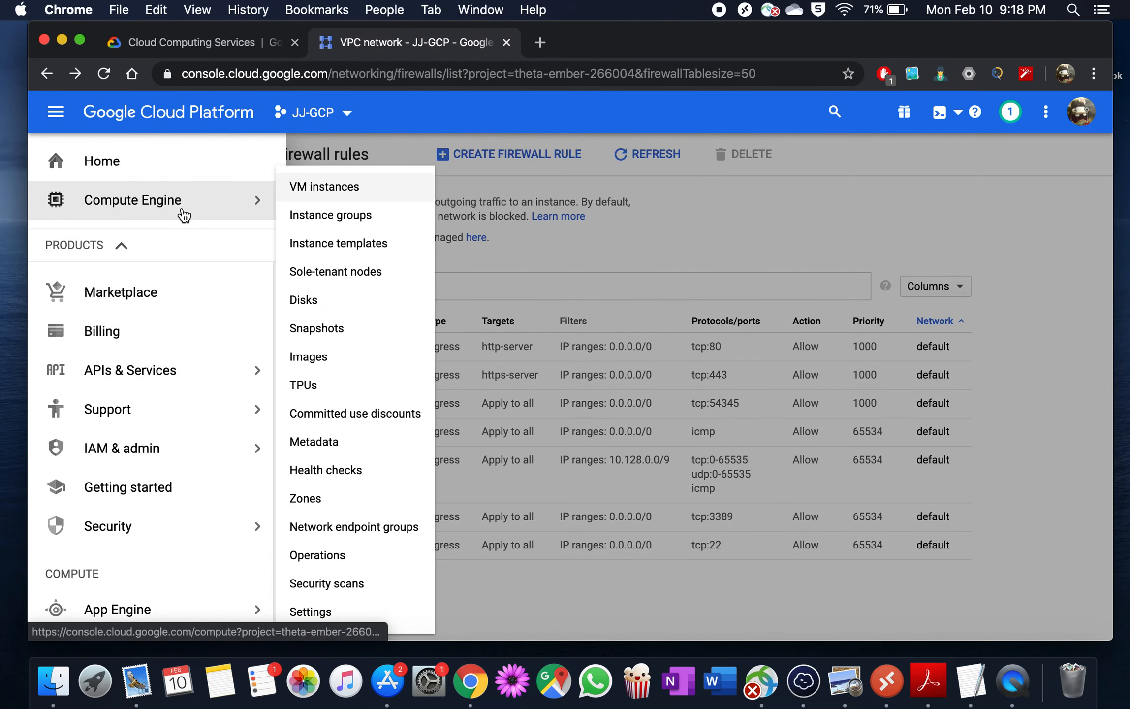
pyautogui.click(363, 186)
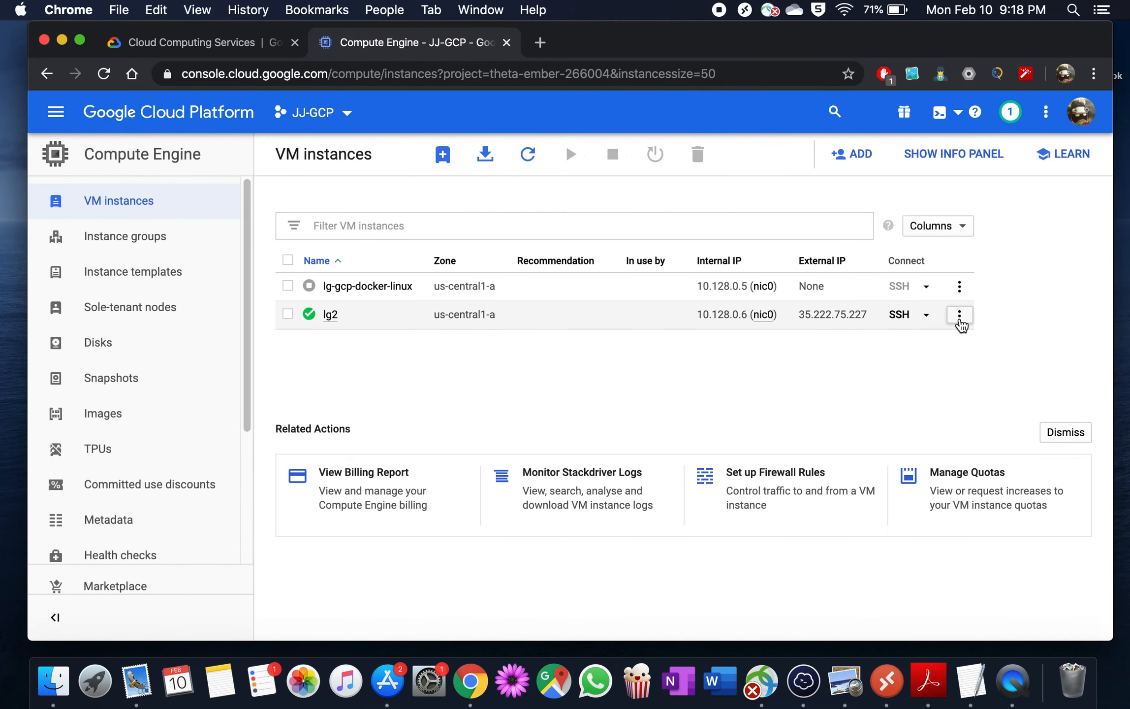
pyautogui.click(960, 315)
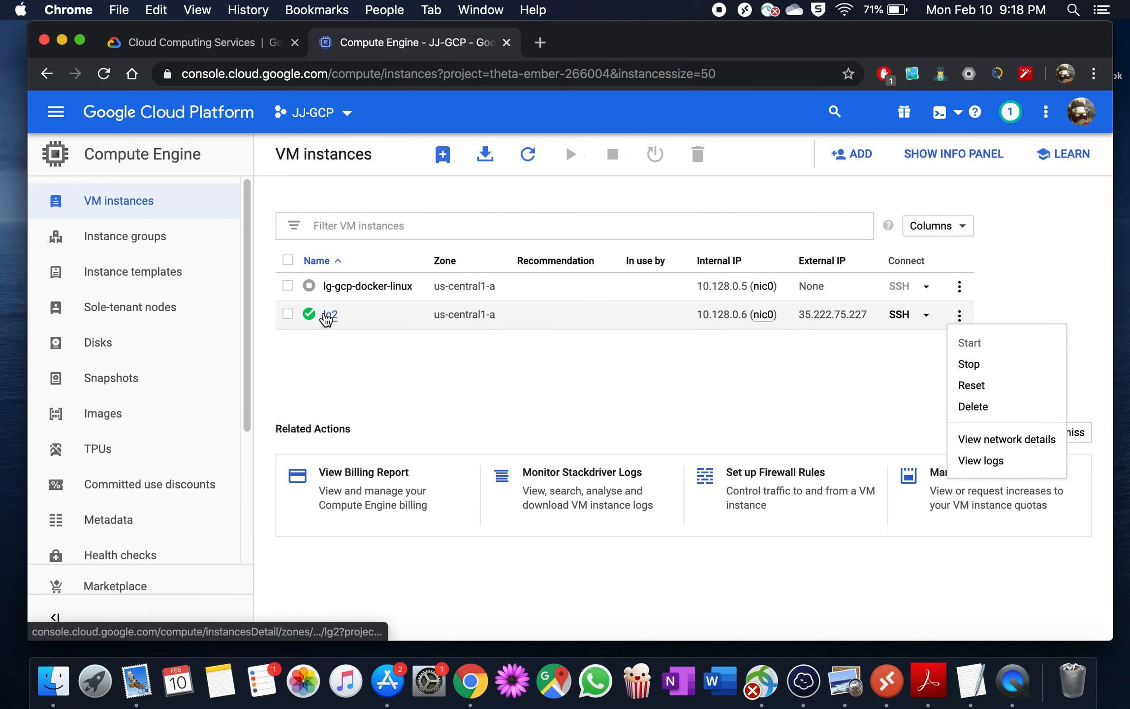
pyautogui.click(327, 315)
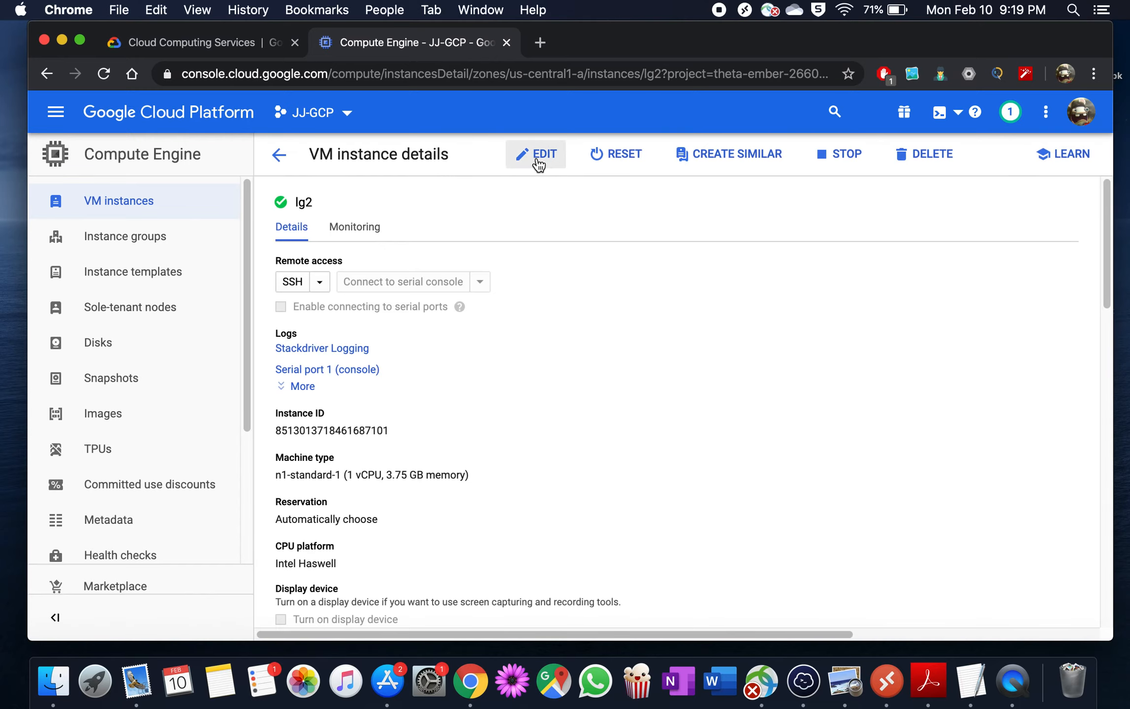
pyautogui.click(539, 164)
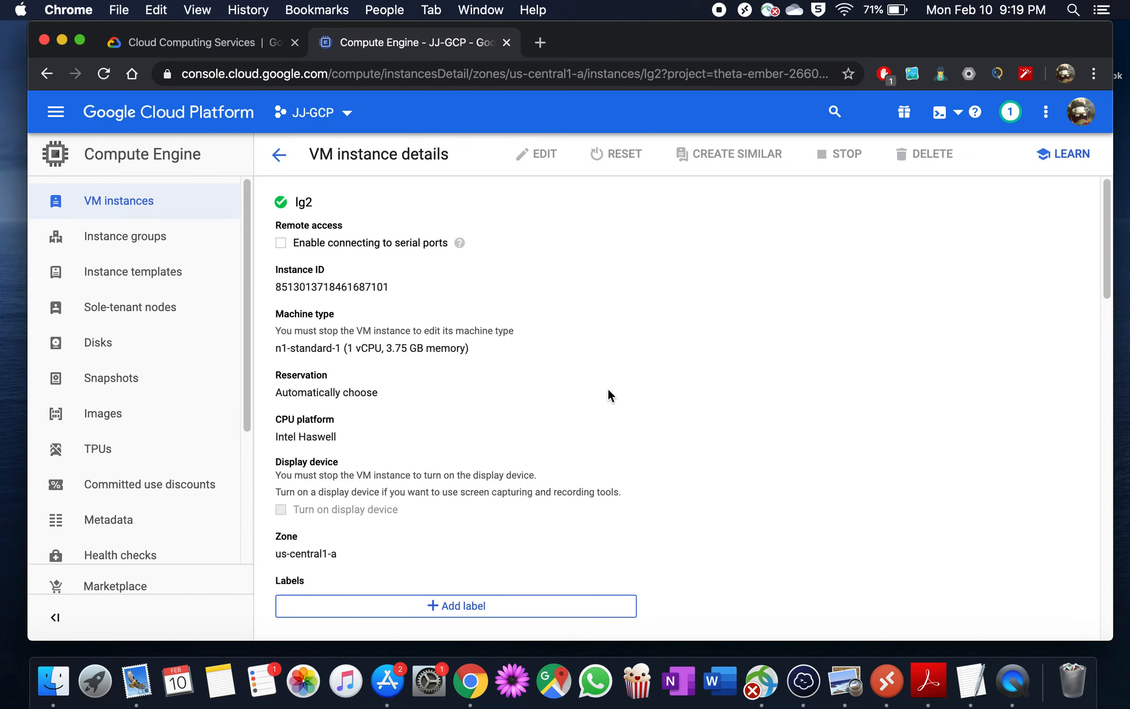
# Show the SSH Keys entries of the lg2 instance and paste the copied public key into the public SSH key field
pyautogui.scroll(-6, 733, 531)
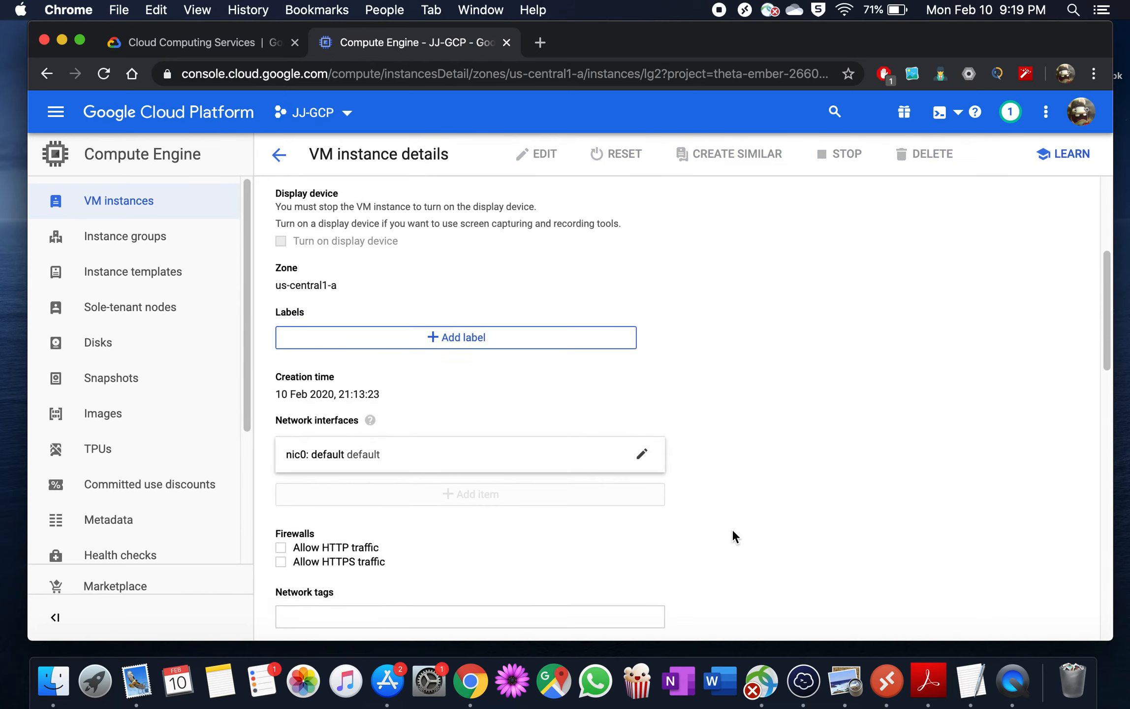
pyautogui.scroll(-6, 733, 530)
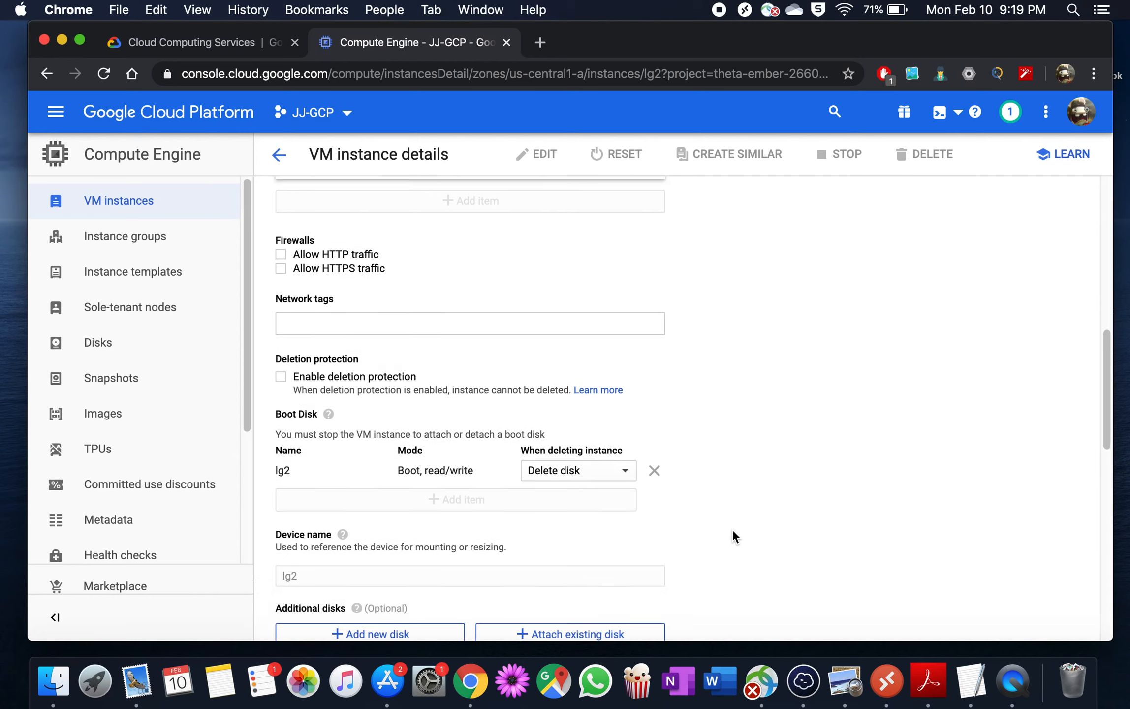
pyautogui.scroll(-9, 732, 528)
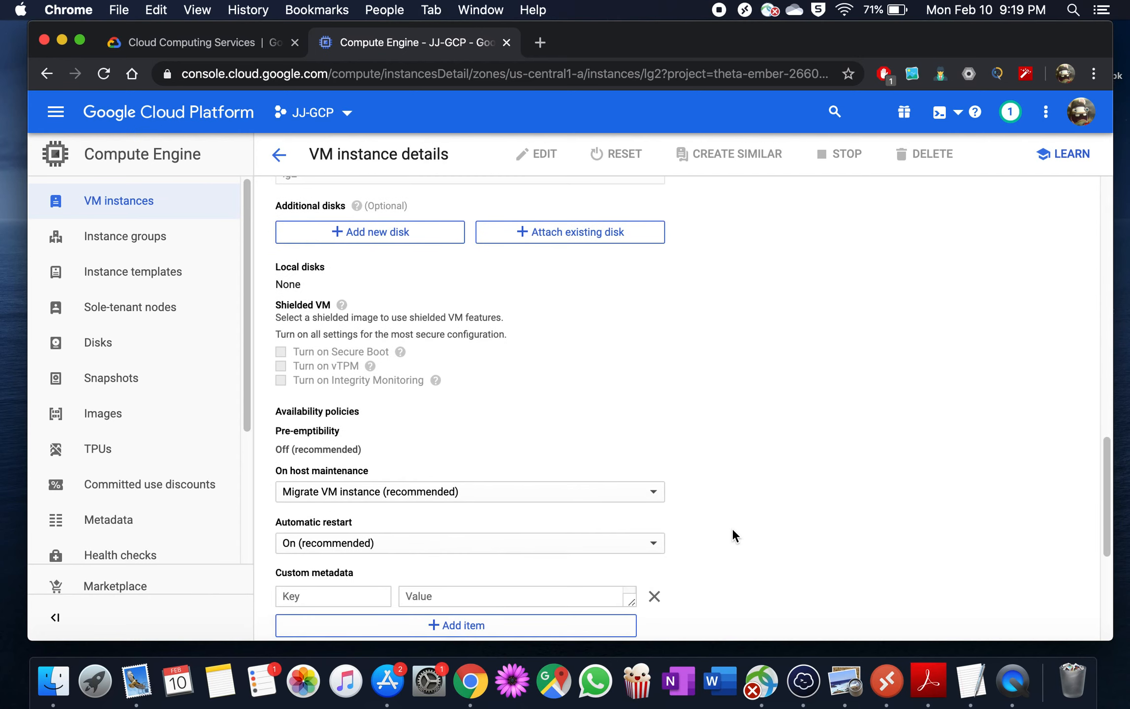
pyautogui.scroll(-4, 732, 531)
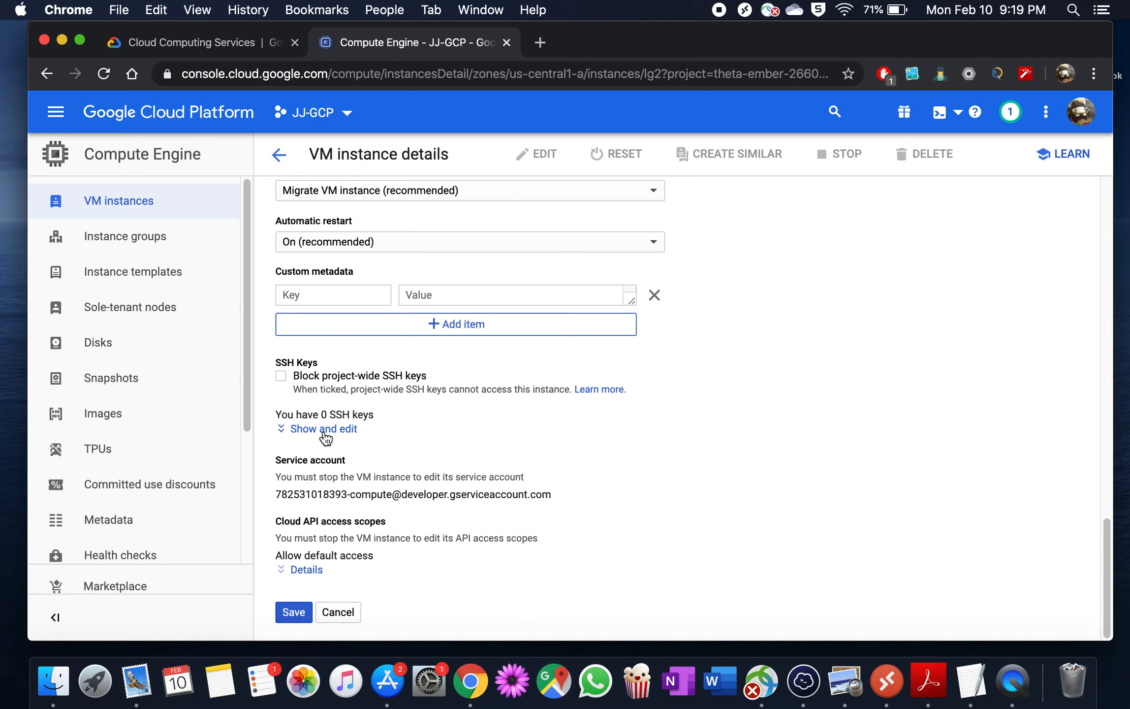
pyautogui.click(323, 430)
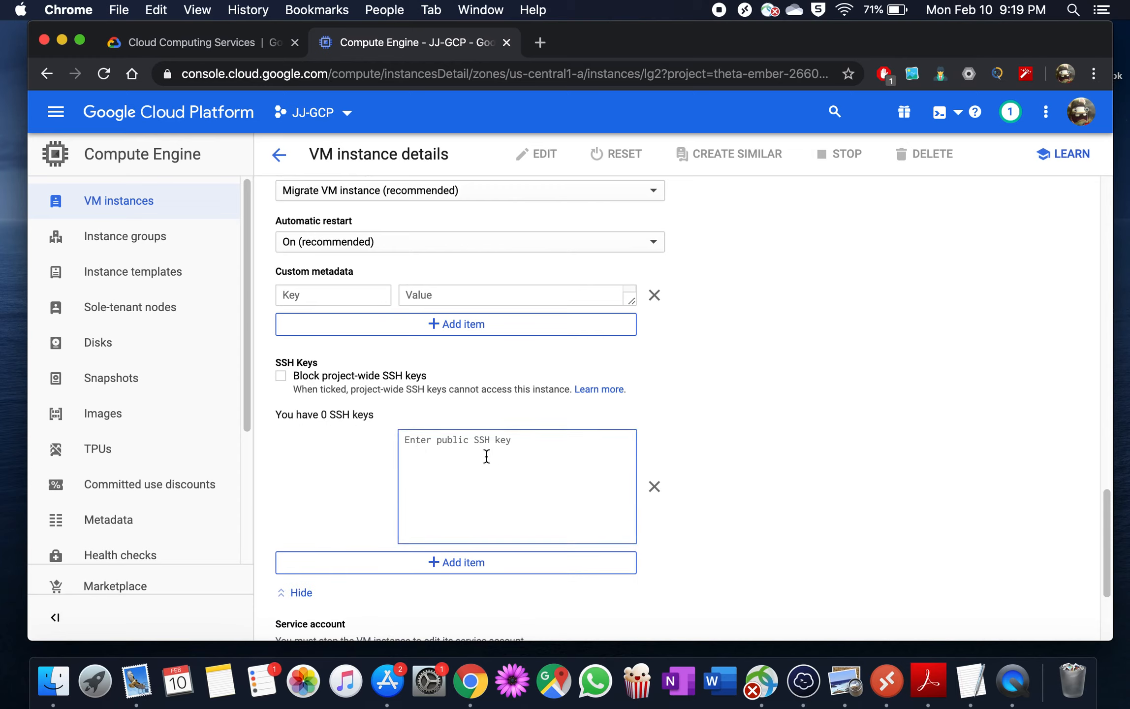
pyautogui.press('super+v')
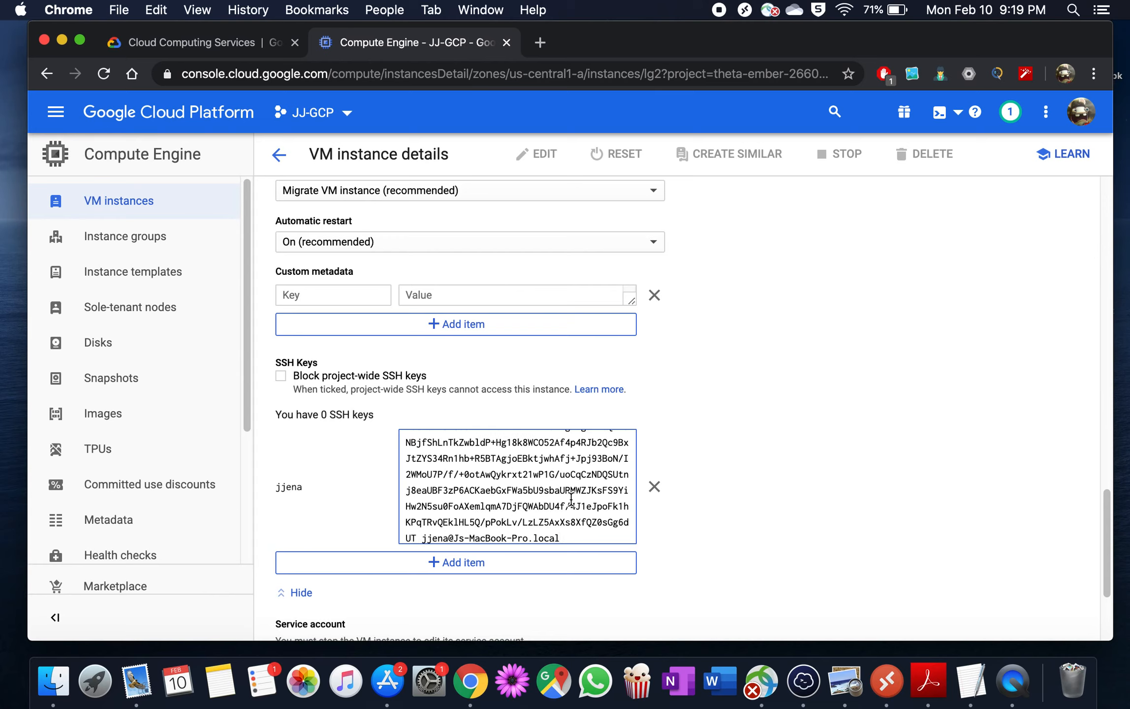
# Remove the @ sign and host name from the end of the pasted public key, keeping only the username
pyautogui.hotkey('shift', 'Left')
pyautogui.hotkey('shift', 'Left')
pyautogui.hotkey('shift', 'Left')
pyautogui.hotkey('shift', 'Left')
pyautogui.hotkey('shift', 'Left')
pyautogui.hotkey('shift', 'Left')
pyautogui.hotkey('shift', 'Left')
pyautogui.hotkey('shift', 'Left')
pyautogui.hotkey('shift', 'Left')
pyautogui.hotkey('shift', 'Left')
pyautogui.hotkey('shift', 'Left')
pyautogui.hotkey('shift', 'Left')
pyautogui.hotkey('shift', 'Left')
pyautogui.hotkey('shift', 'Left')
pyautogui.hotkey('shift', 'Left')
pyautogui.hotkey('shift', 'Left')
pyautogui.hotkey('shift', 'Left')
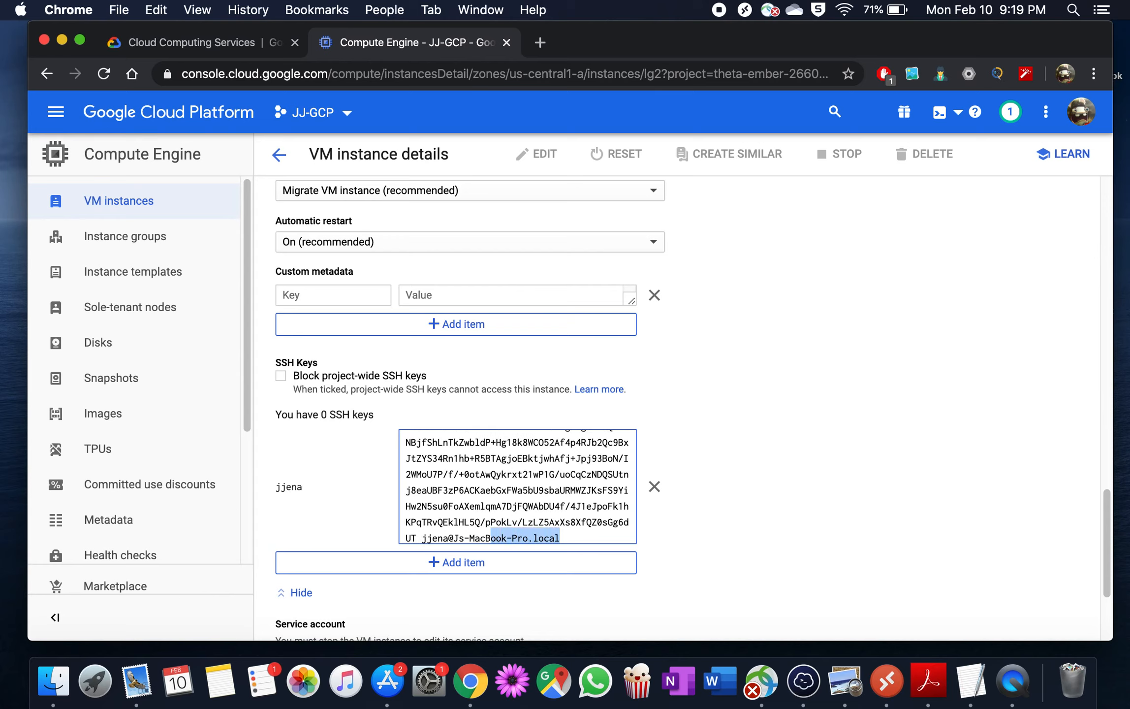
pyautogui.hotkey('shift', 'Left')
pyautogui.hotkey('shift', 'Left')
pyautogui.hotkey('shift', 'Left')
pyautogui.hotkey('shift', 'Left')
pyautogui.press('BackSpace')
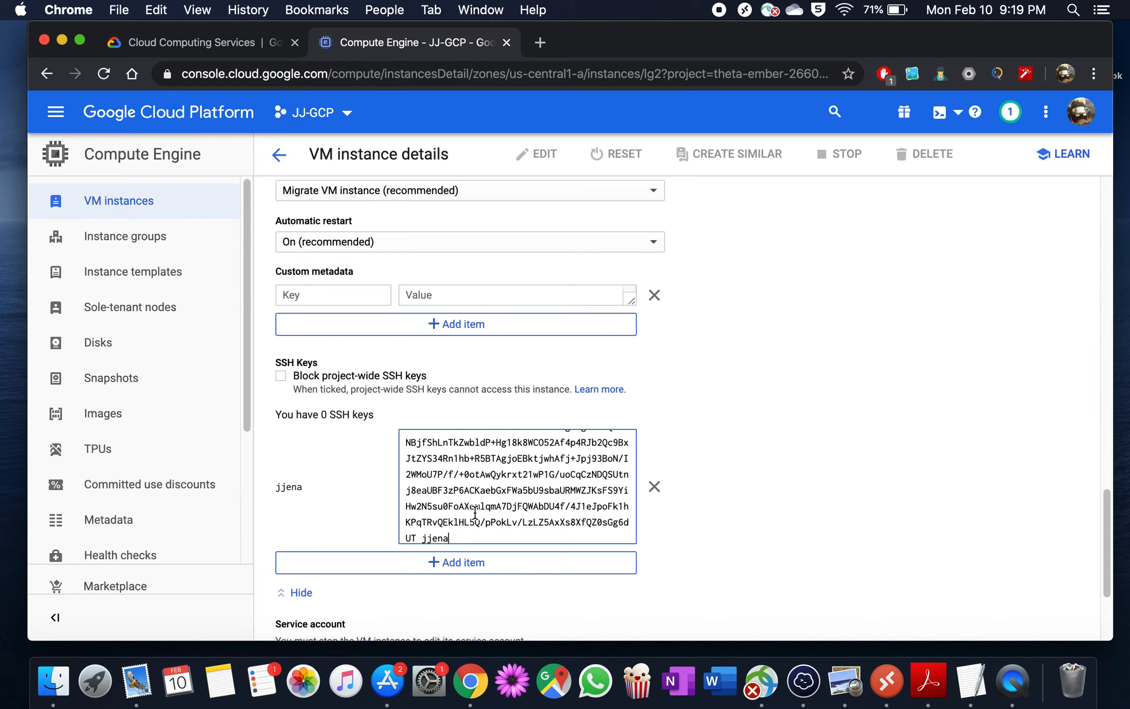
pyautogui.doubleClick(436, 539)
pyautogui.click(777, 542)
# Save the edited lg2 instance with the new SSH key
pyautogui.scroll(-5, 776, 539)
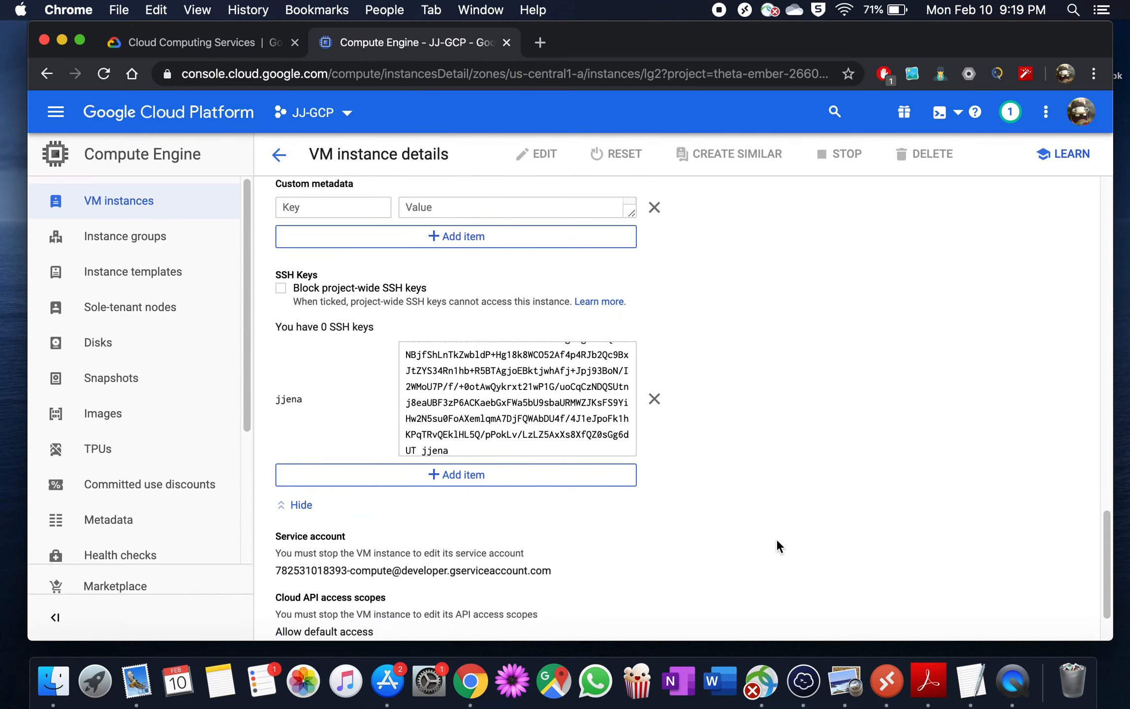
pyautogui.scroll(-1, 776, 539)
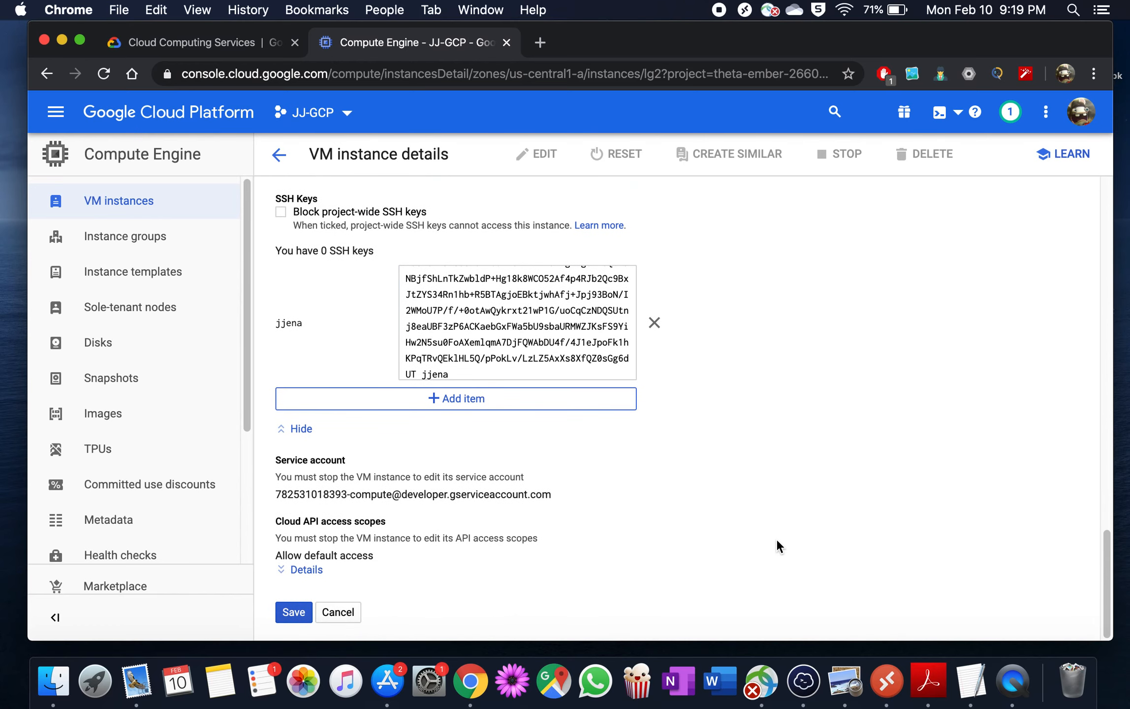
pyautogui.click(300, 614)
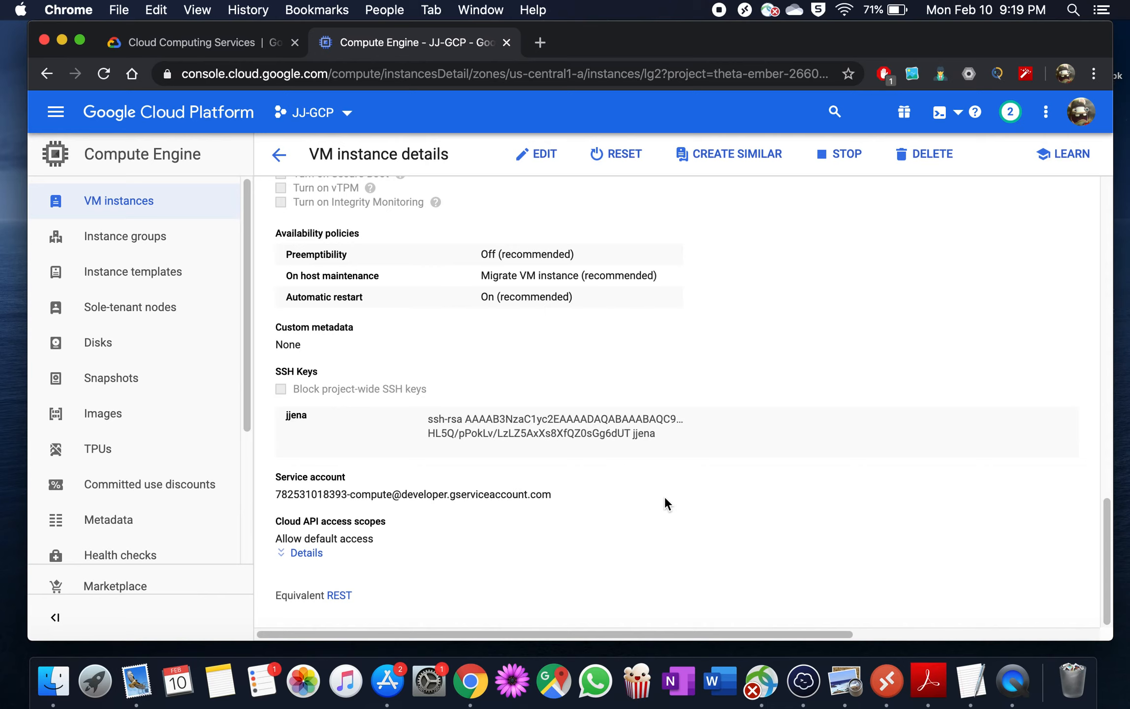
# Return to the VM instances list and copy the external IP address of lg2
pyautogui.scroll(10, 664, 501)
pyautogui.scroll(10, 665, 496)
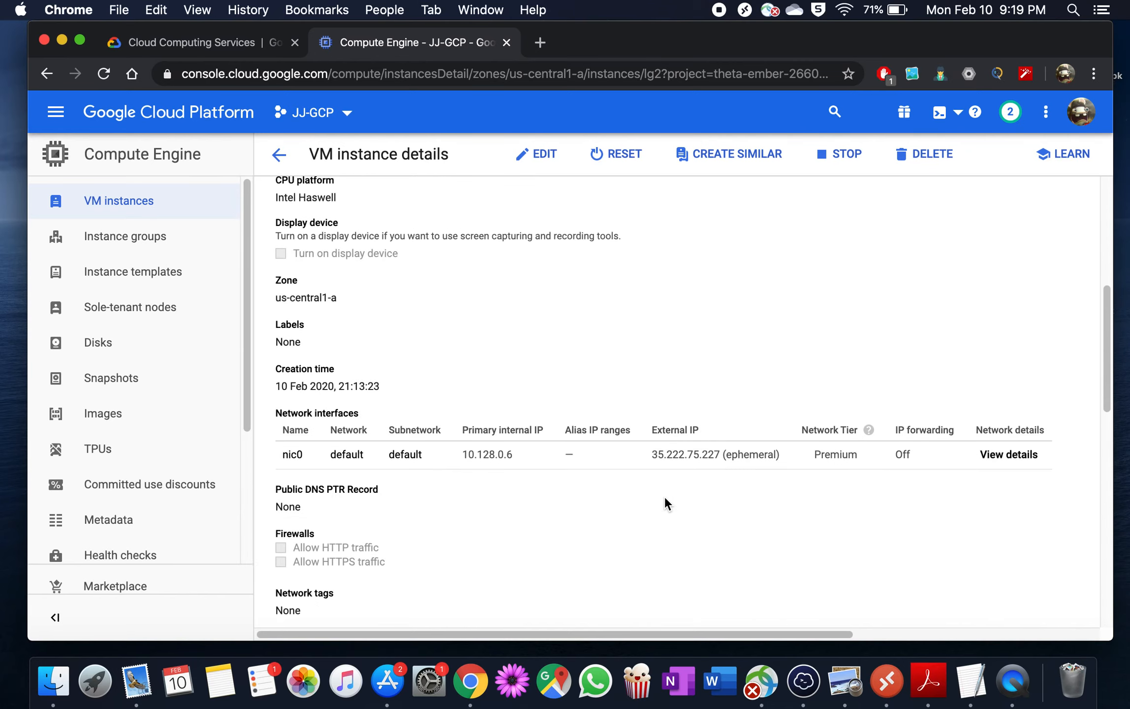
pyautogui.scroll(6, 665, 496)
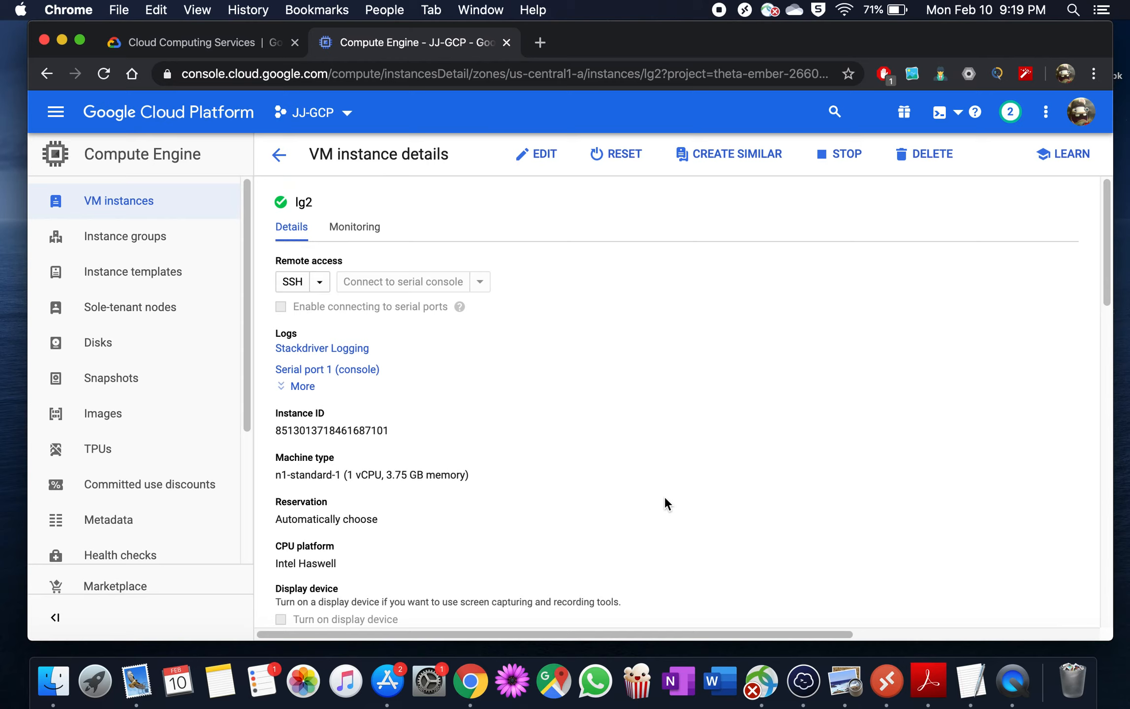
pyautogui.click(278, 157)
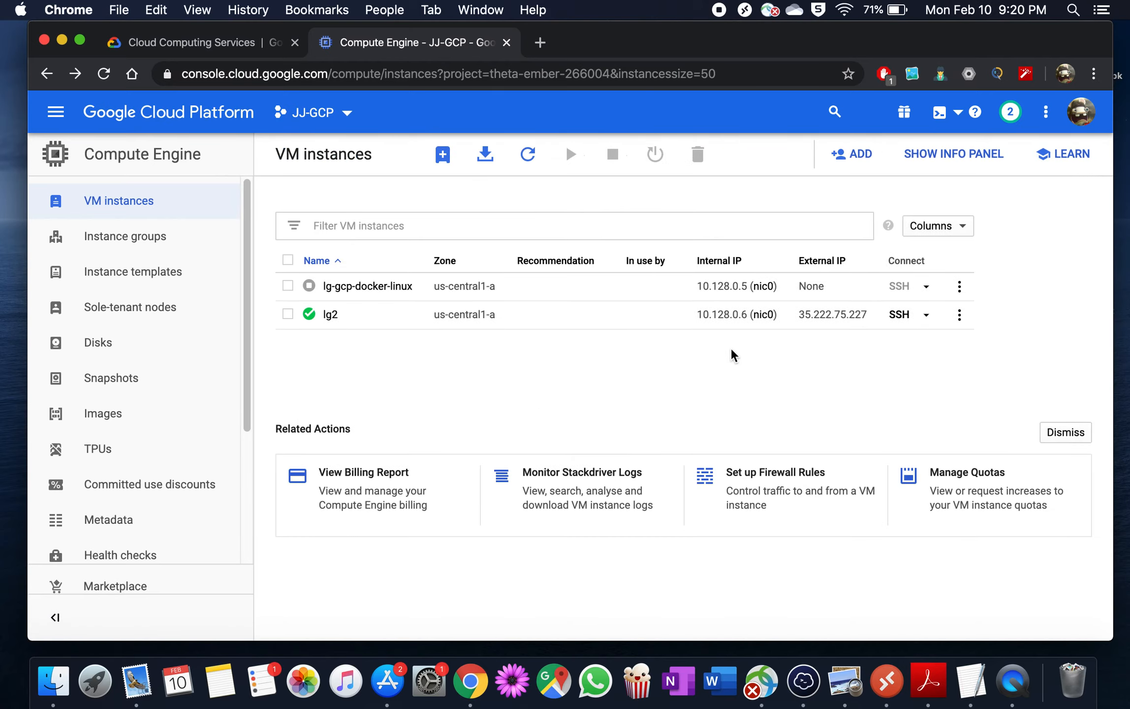
pyautogui.moveTo(797, 320); pyautogui.dragTo(868, 325)
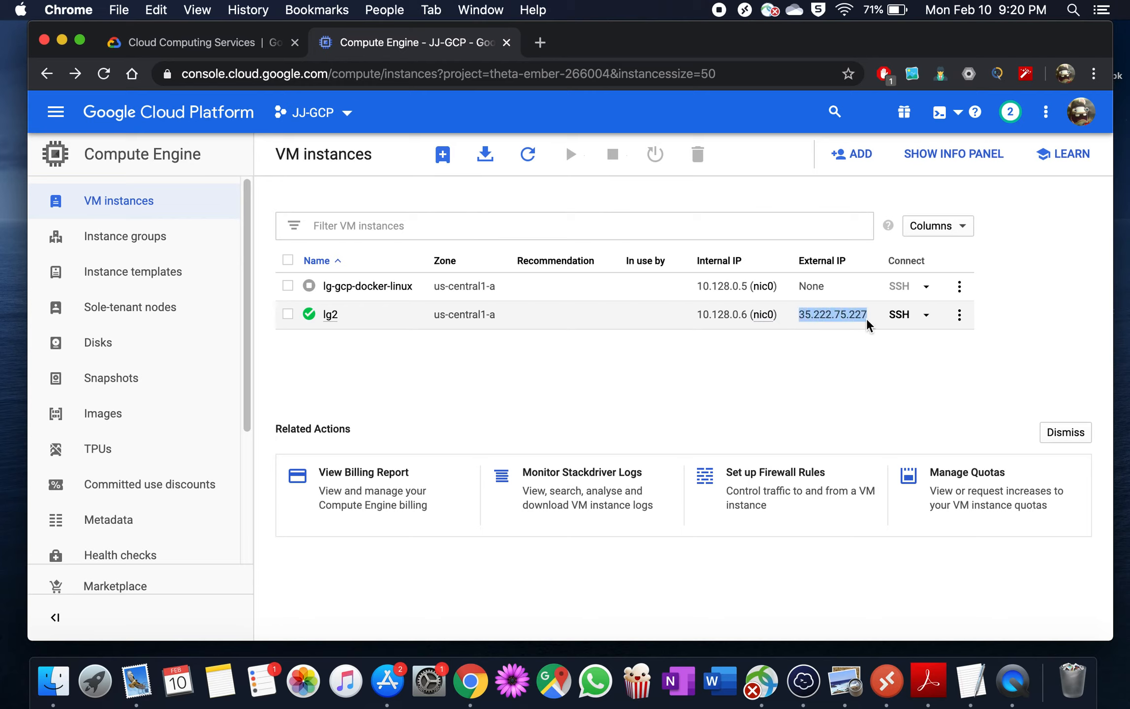
pyautogui.press('super+c')
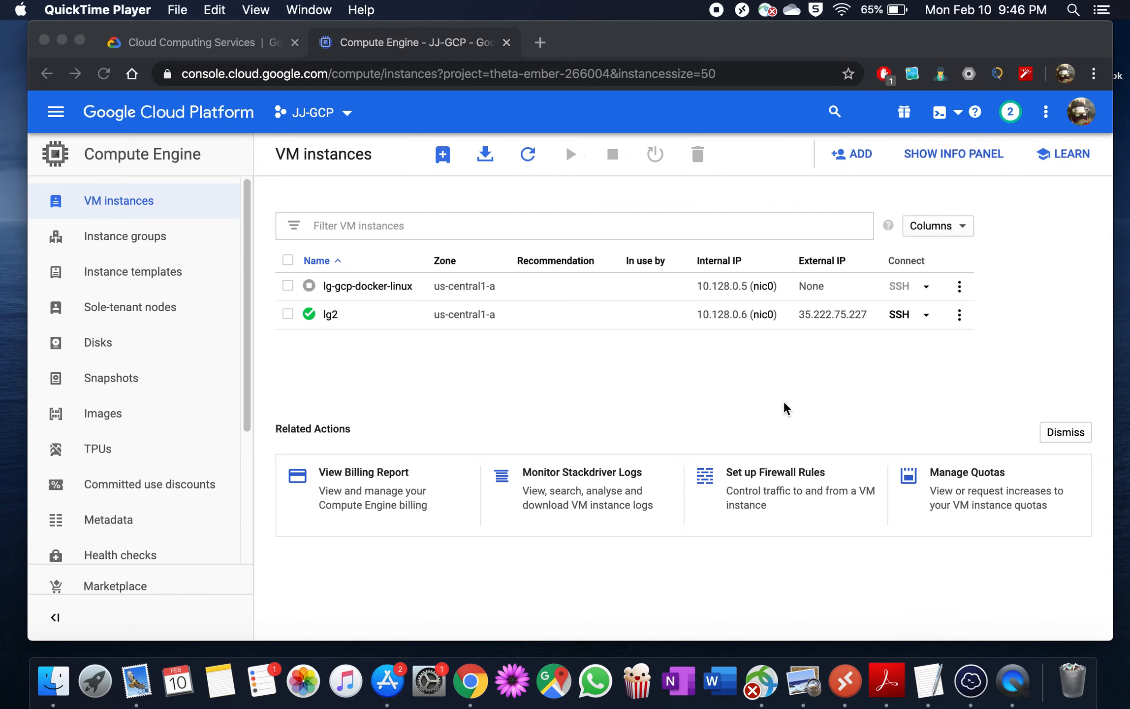
# Switch to Termius and start a new host, fetching the external IP address of lg2 from Chrome for it
pyautogui.click(975, 684)
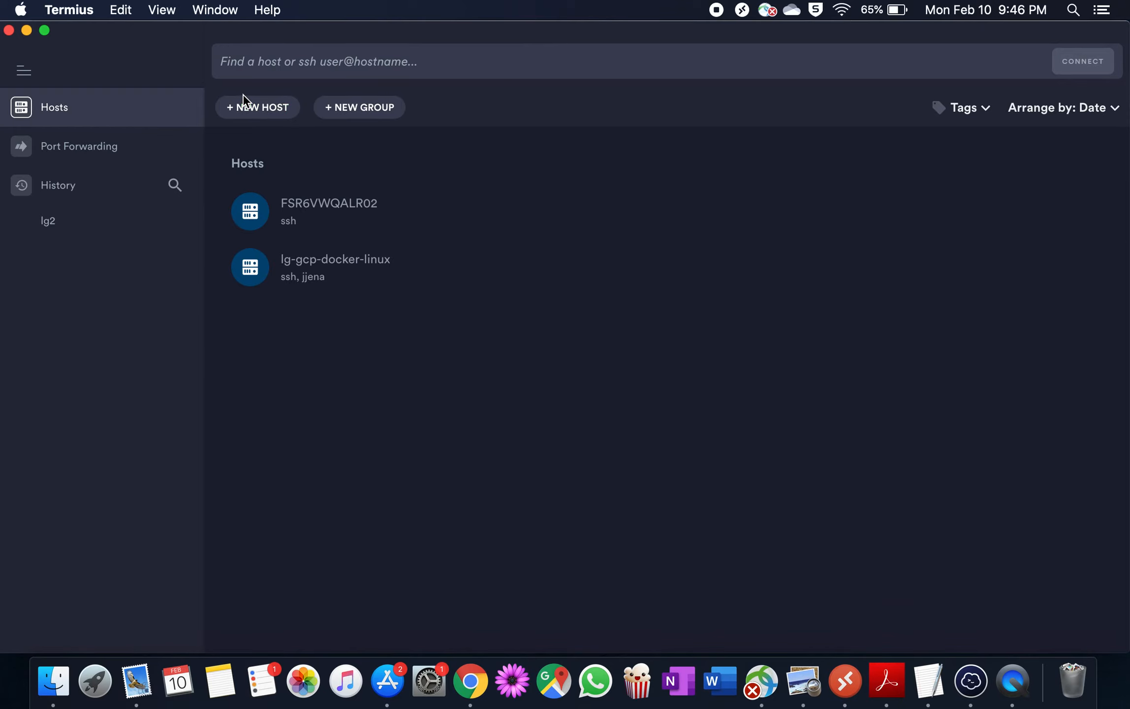
pyautogui.click(250, 109)
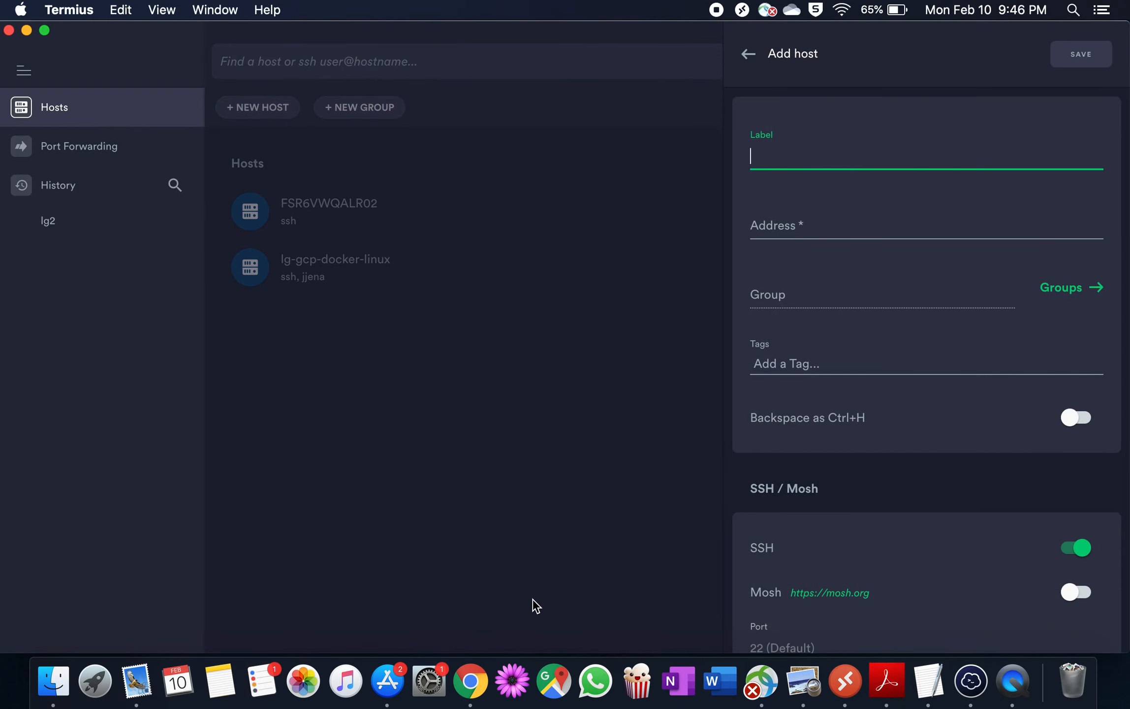
pyautogui.click(487, 675)
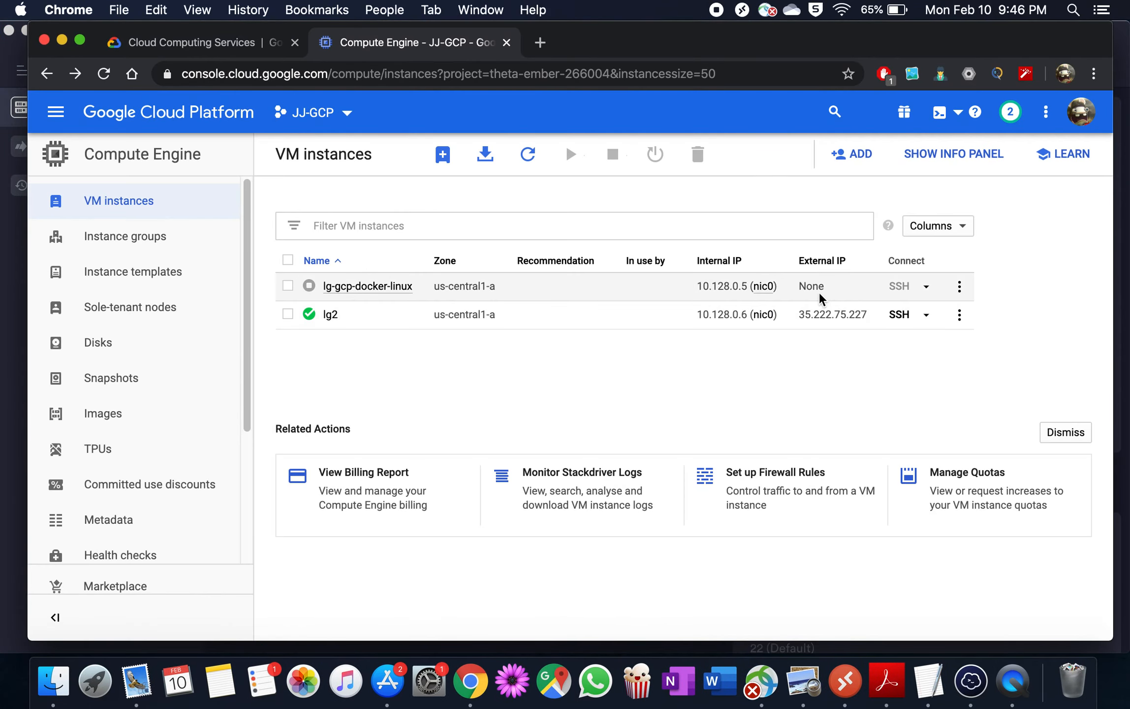
pyautogui.moveTo(797, 320); pyautogui.dragTo(866, 326)
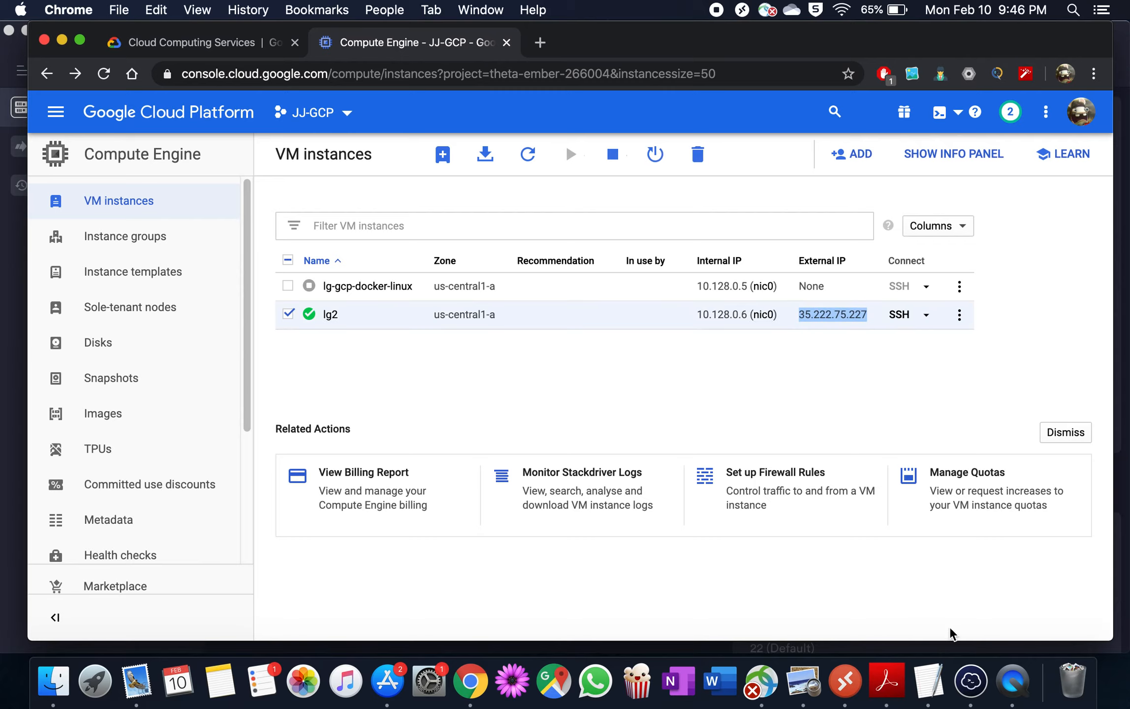
pyautogui.click(971, 679)
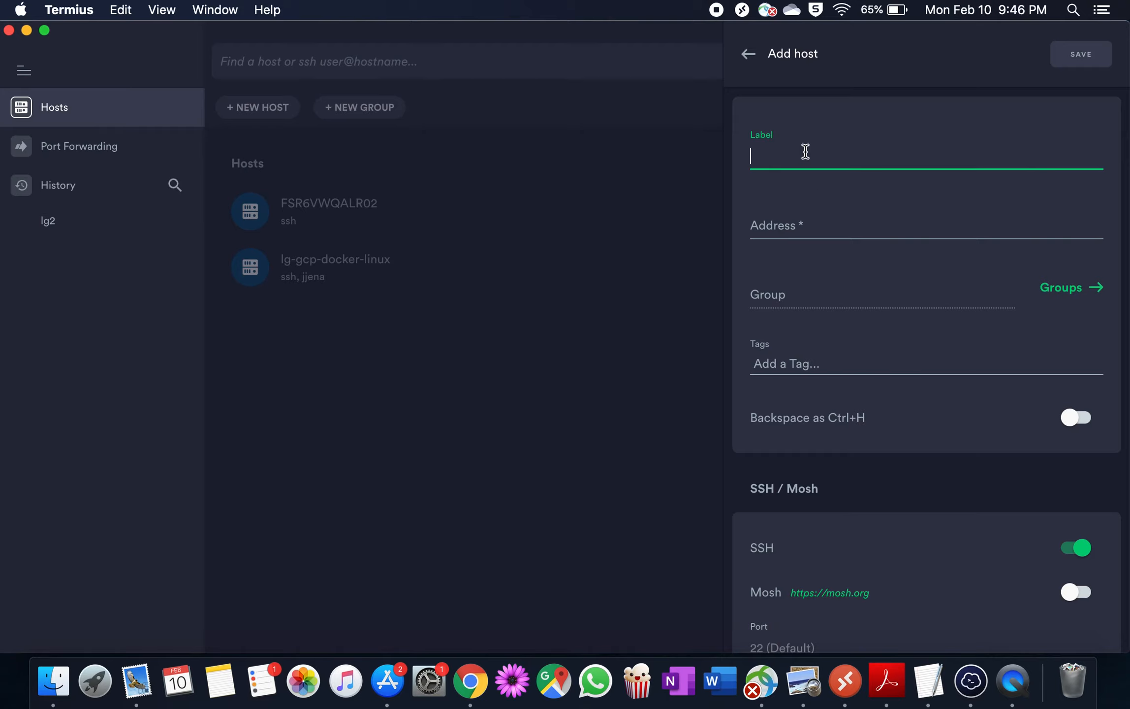
# Label the new host GCP-LG2 and set its address to 35.222.75.227
pyautogui.write('LG')
pyautogui.write('GCP-')
pyautogui.click(833, 225)
pyautogui.press('super+v')
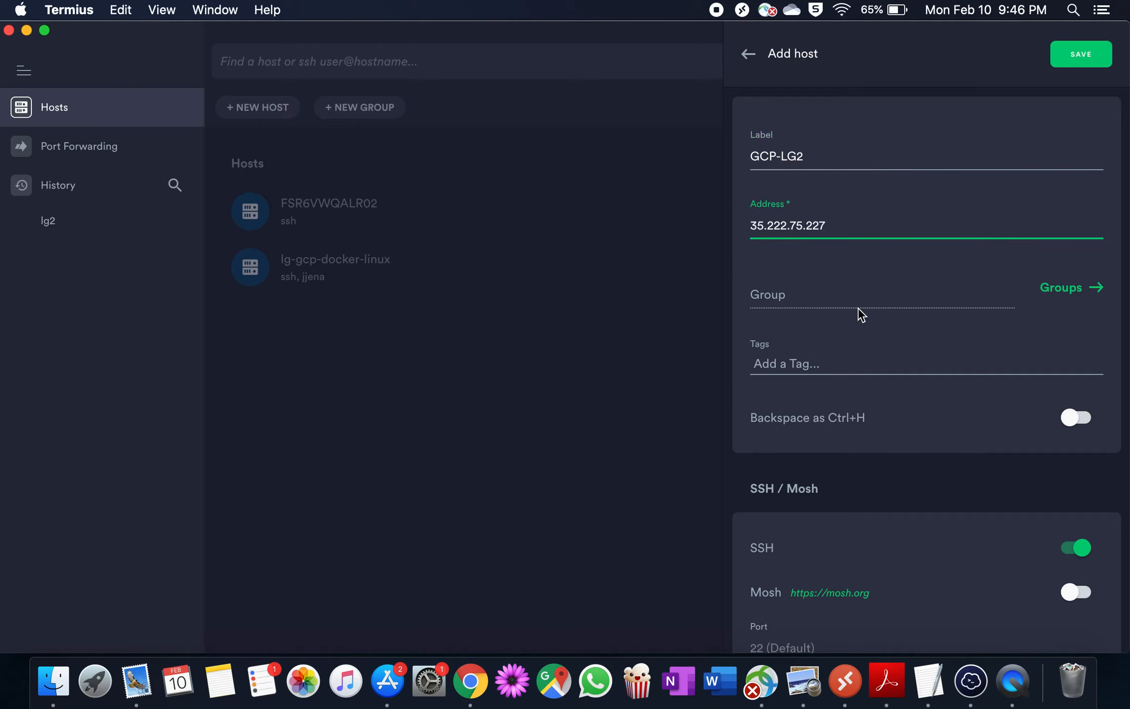
# Enter the SSH username for the new host and assign the existing gcpssh_key as its key
pyautogui.scroll(-3, 886, 479)
pyautogui.scroll(-5, 884, 474)
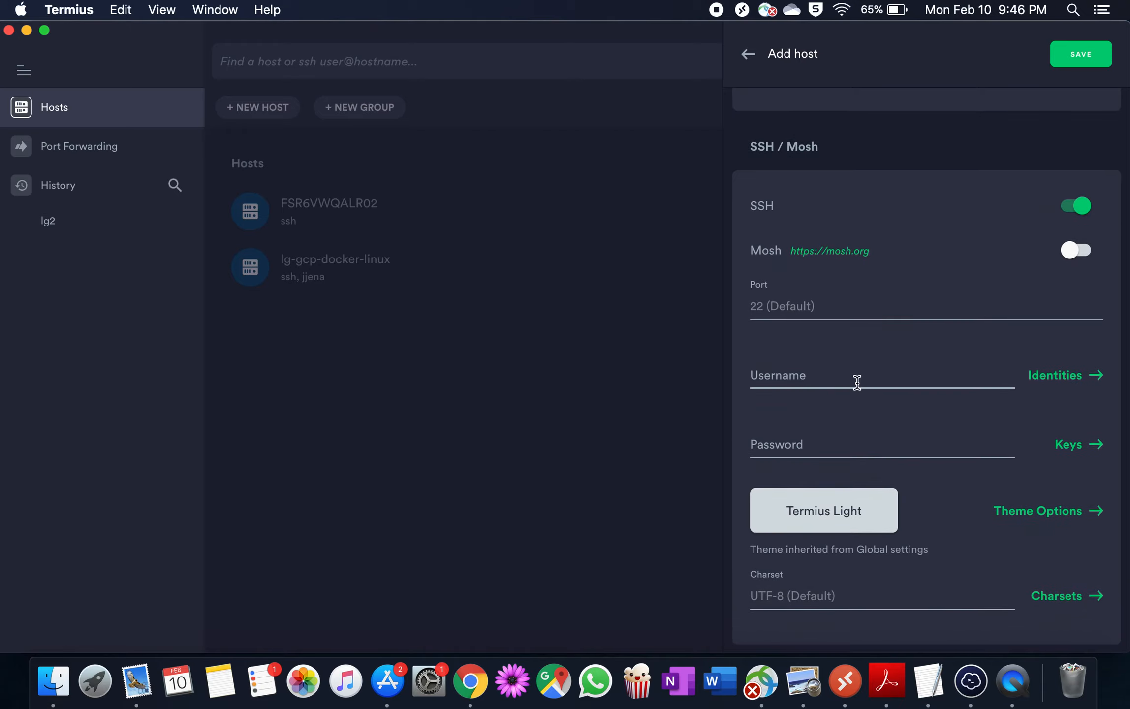
pyautogui.click(843, 375)
pyautogui.write('jjena')
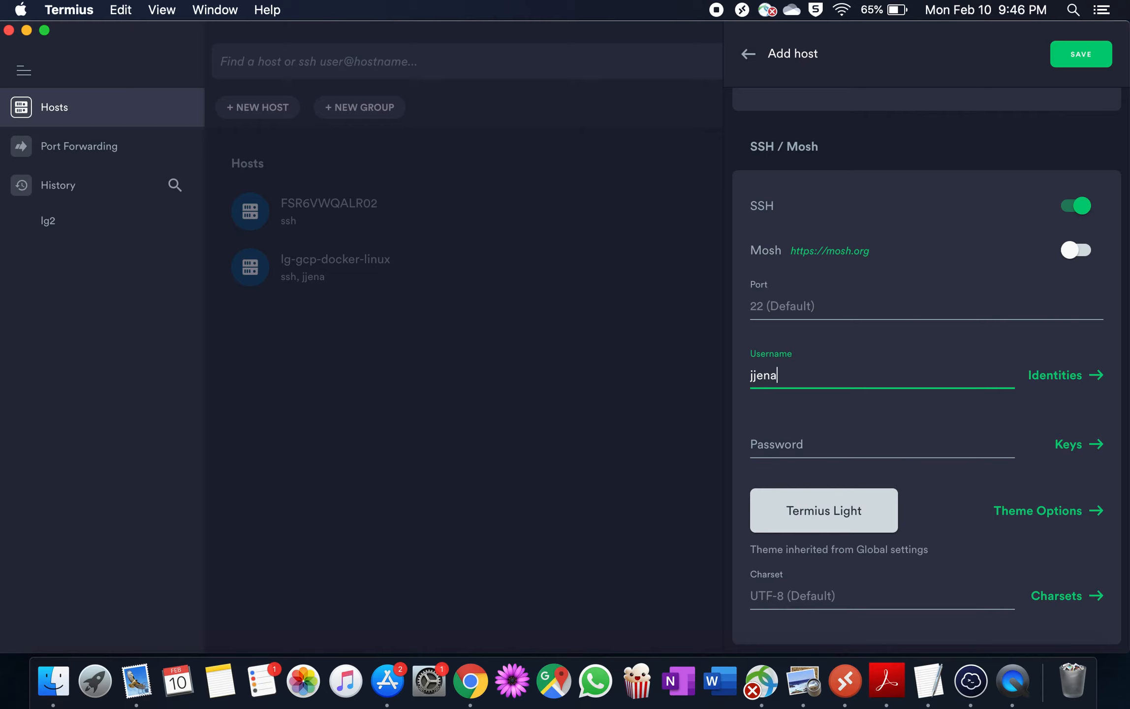
pyautogui.click(1071, 452)
pyautogui.click(1077, 441)
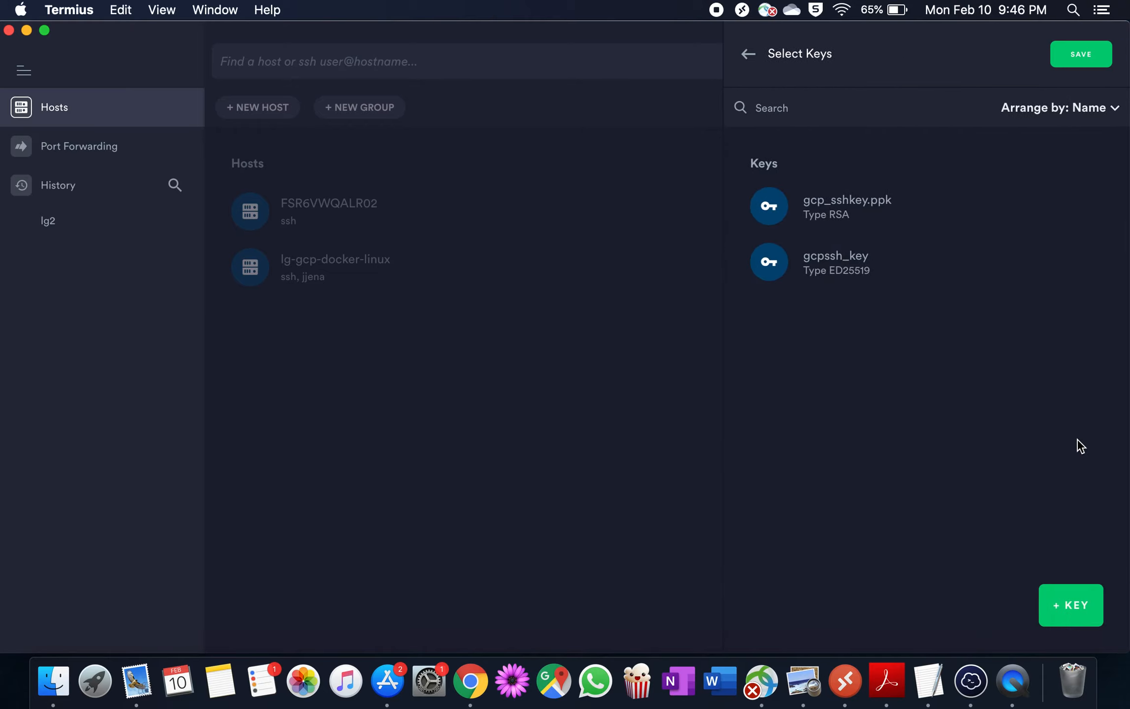
pyautogui.click(862, 271)
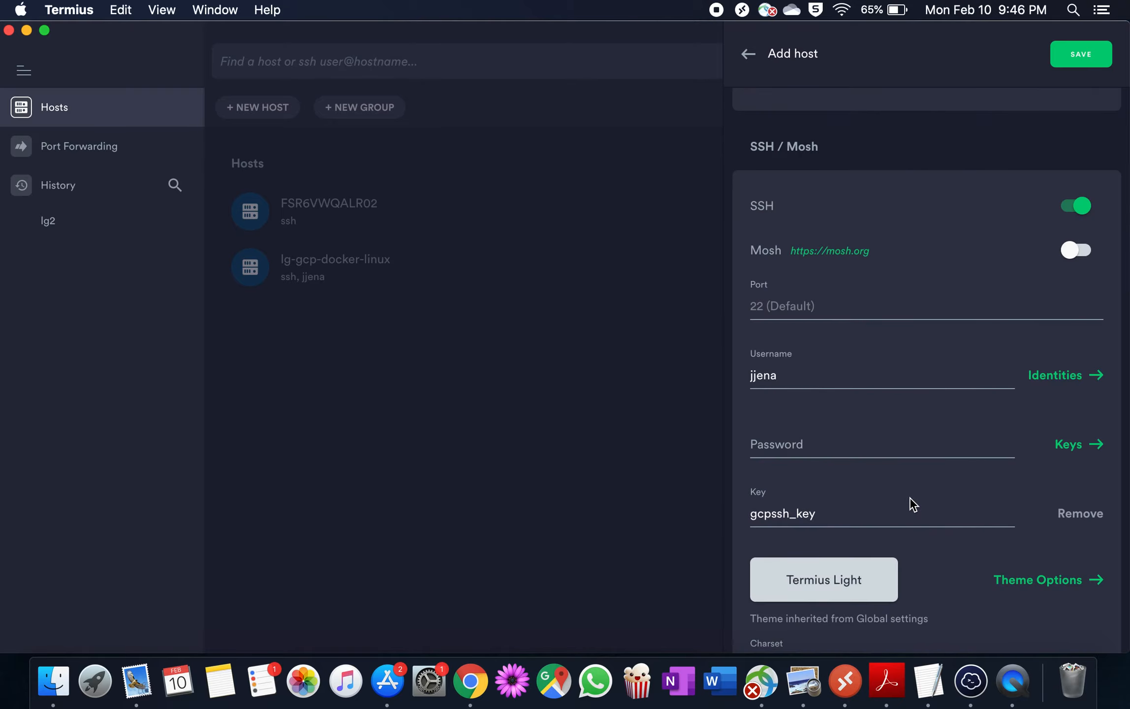
# Review the SSH settings of the new host and save it
pyautogui.scroll(-2, 910, 499)
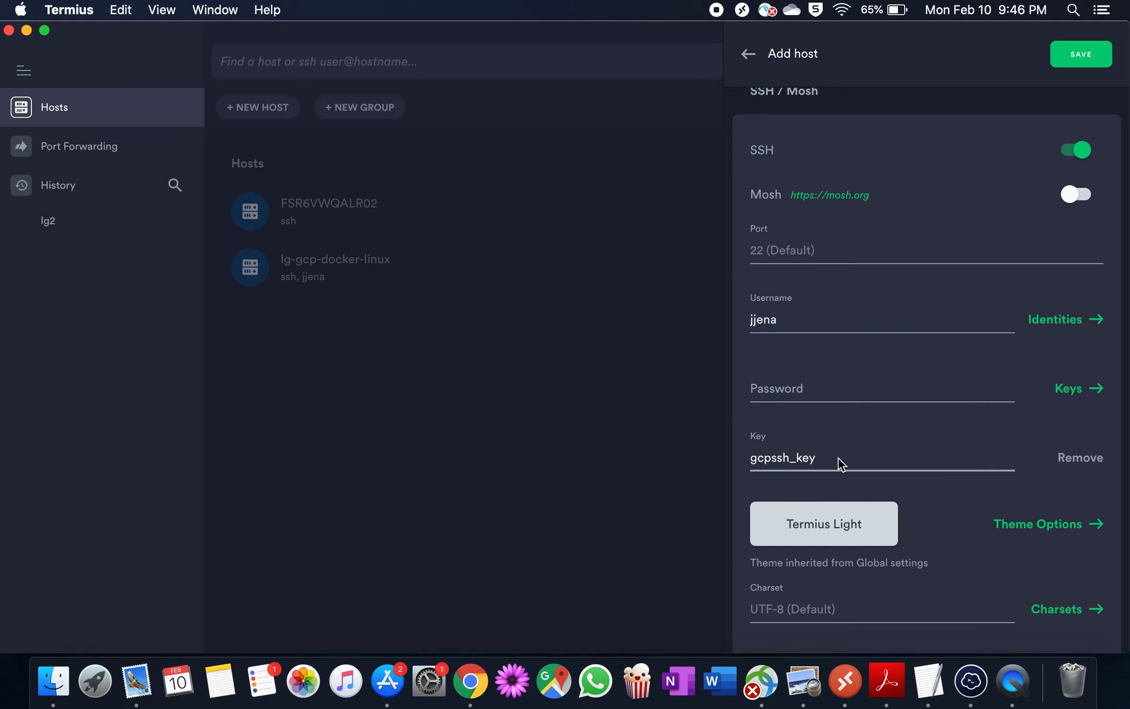
pyautogui.scroll(-3, 922, 482)
pyautogui.scroll(8, 923, 482)
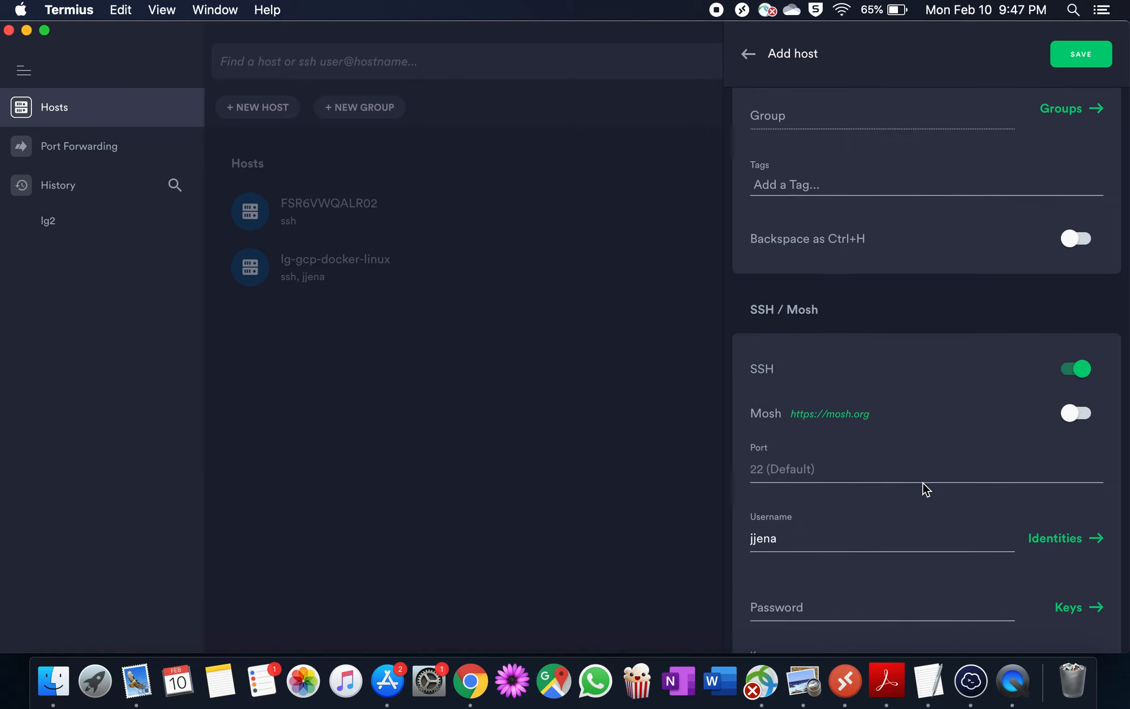
pyautogui.click(1081, 54)
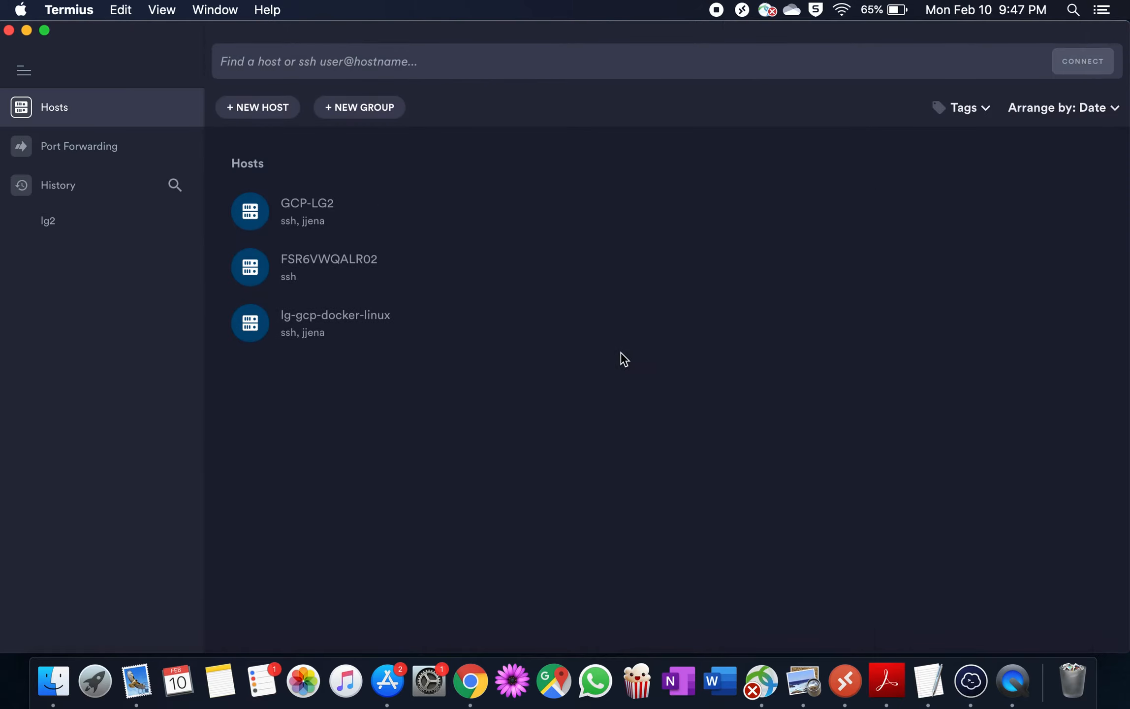
# Connect to the GCP-LG2 host and open a root shell with sudo -i
pyautogui.doubleClick(387, 205)
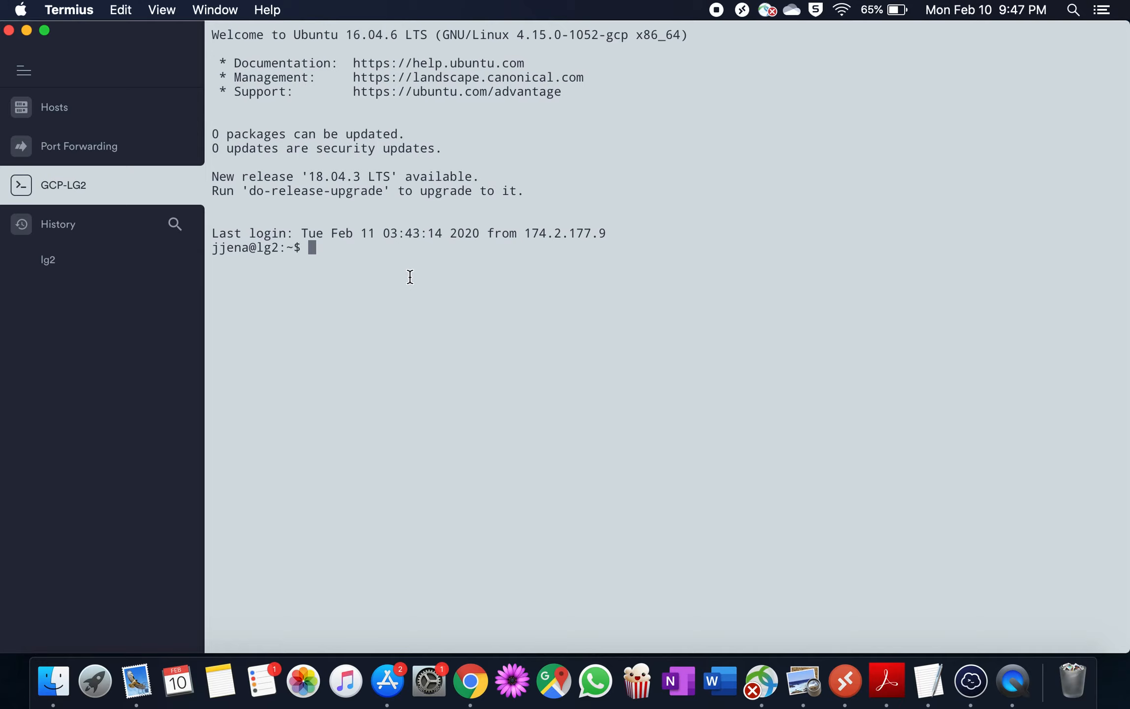
pyautogui.press('Return')
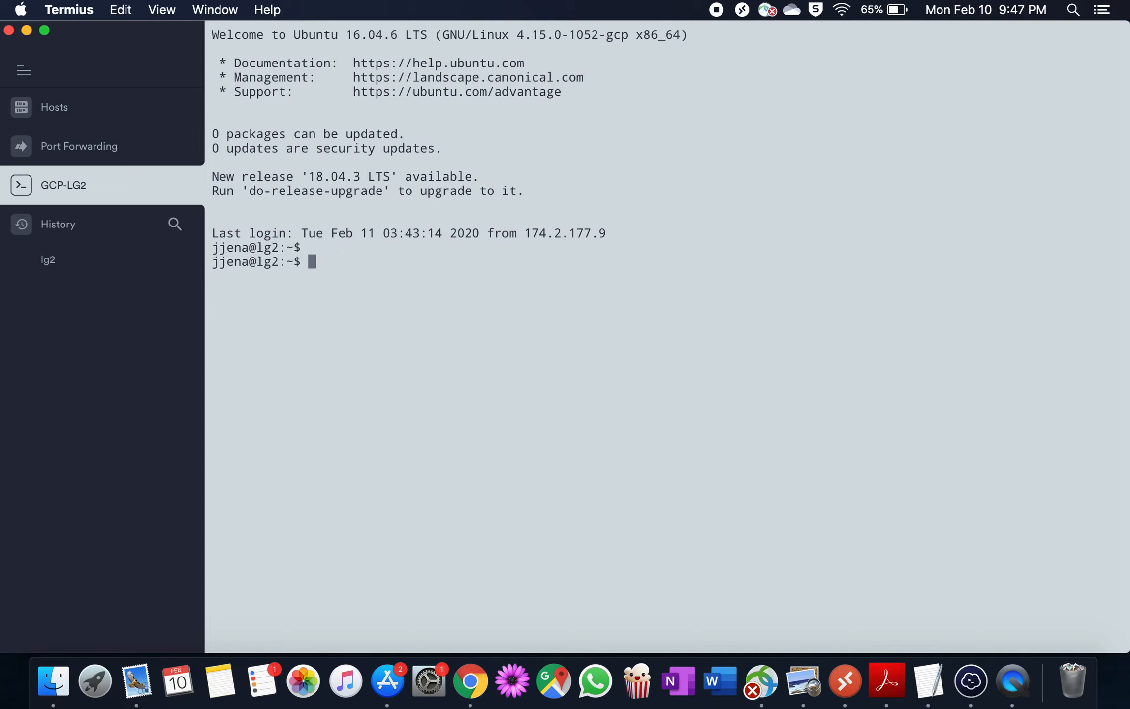
pyautogui.write('sudo -i')
pyautogui.press('Return')
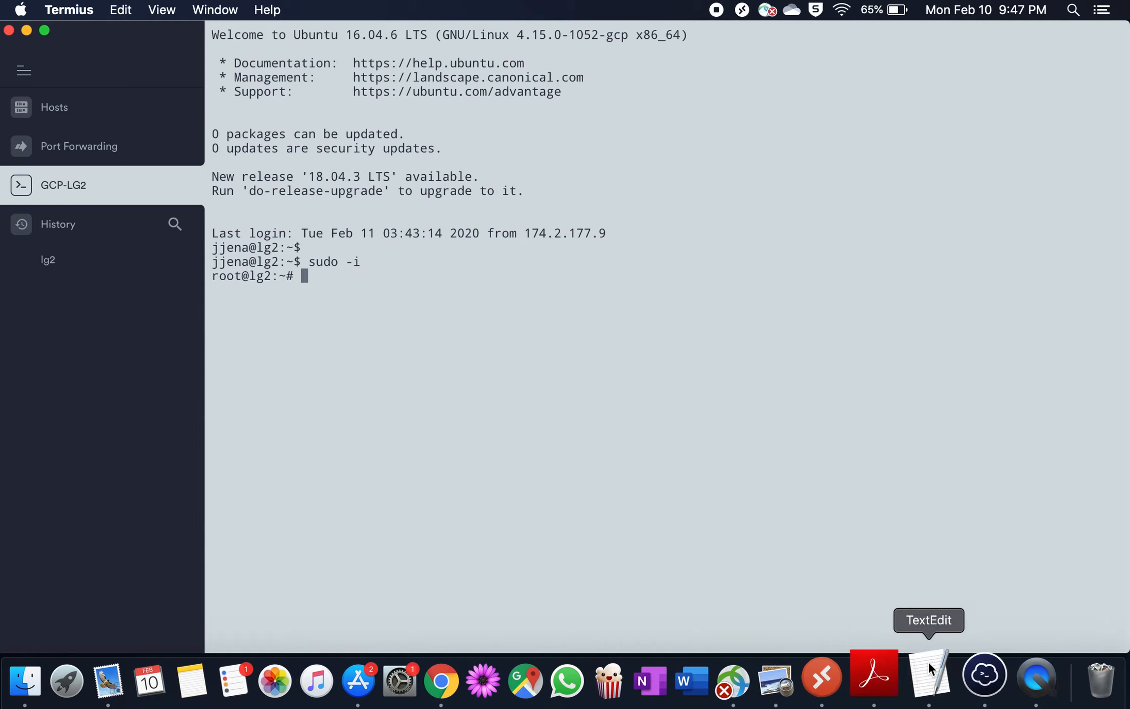
# Switch to the TextEdit checklist and mark item 4, checking VM access via SSH client, as done
pyautogui.click(930, 679)
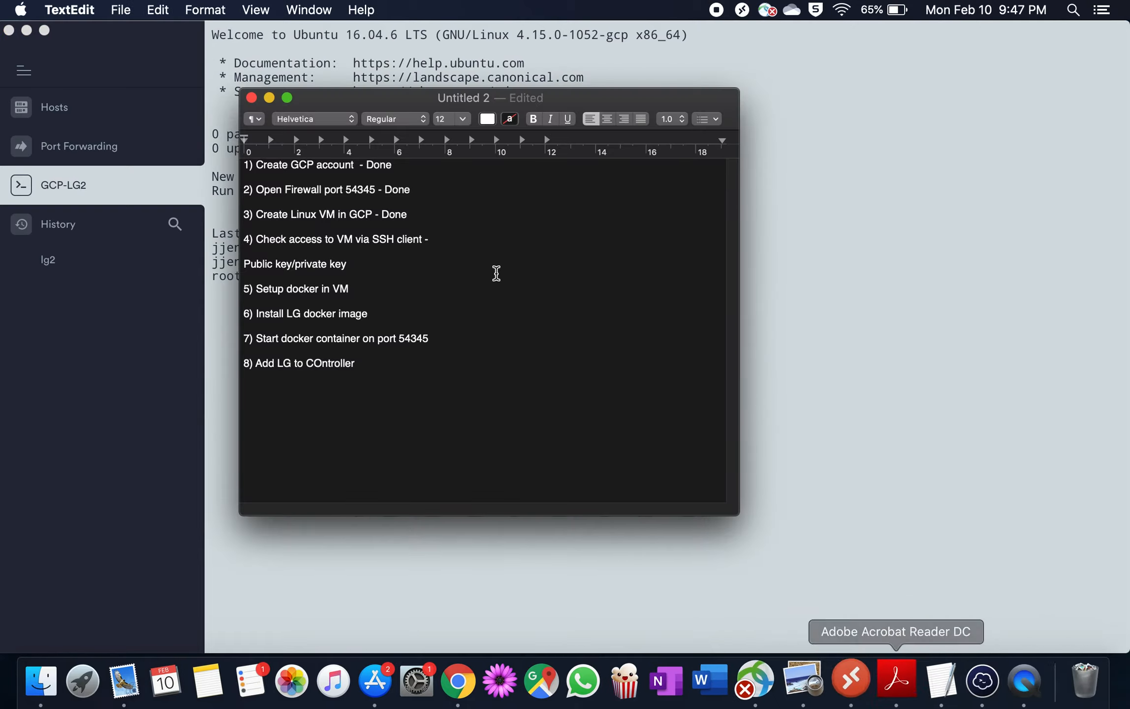
pyautogui.click(447, 239)
pyautogui.write('done')
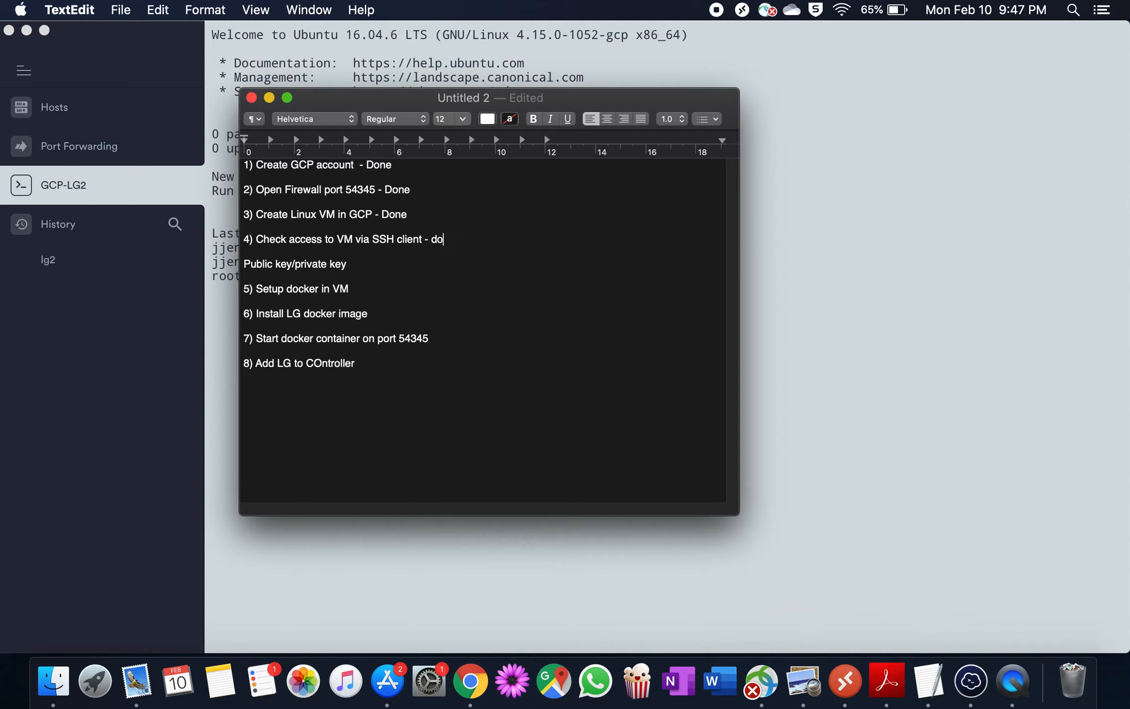
# Add a trailing hyphen to checklist item 5, "Setup docker in VM"
pyautogui.press('Down')
pyautogui.press('Down')
pyautogui.press('Down')
pyautogui.press('Down')
pyautogui.press('super+Right')
pyautogui.write('-')
pyautogui.moveTo(363, 287); pyautogui.dragTo(258, 288)
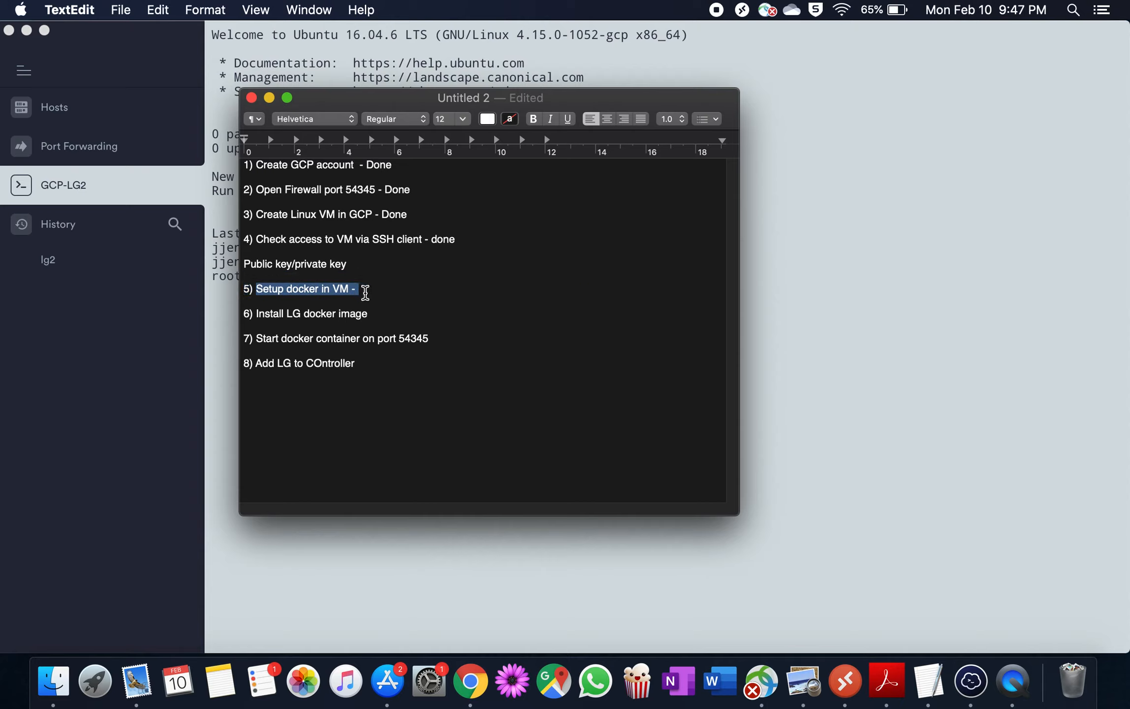
pyautogui.click(373, 290)
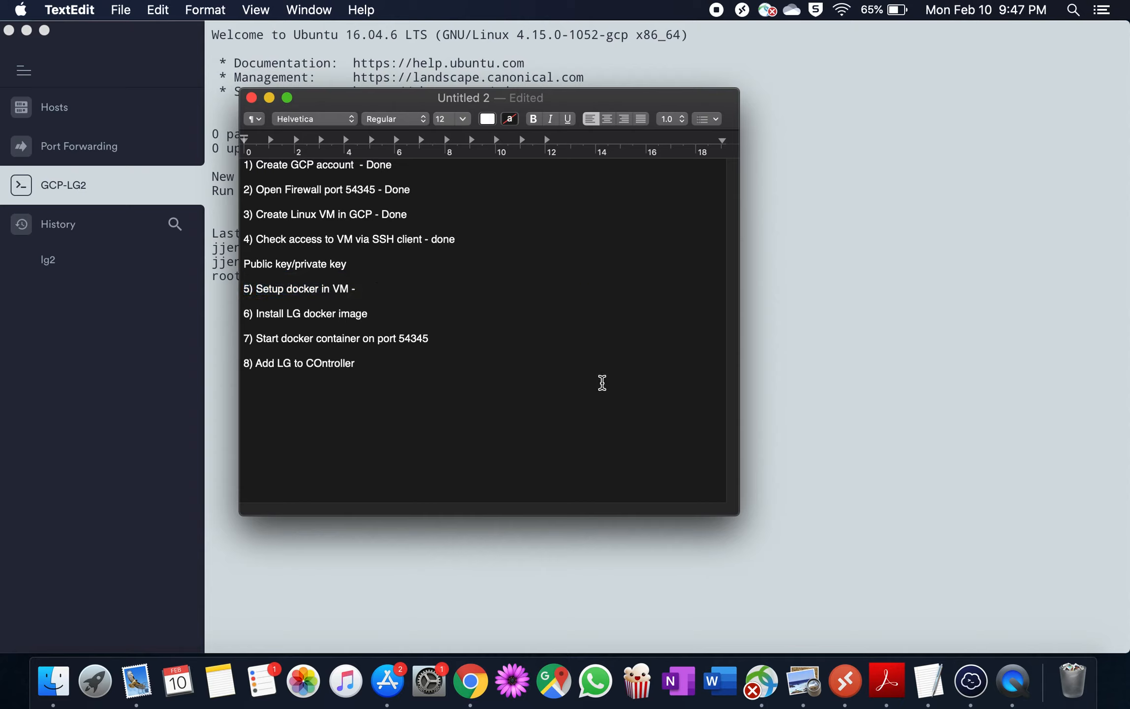
# Switch to Preview, search LoadRunner_Installation_Guide.pdf for docker and examine the Dockerized load generator instructions on page 21
pyautogui.click(799, 666)
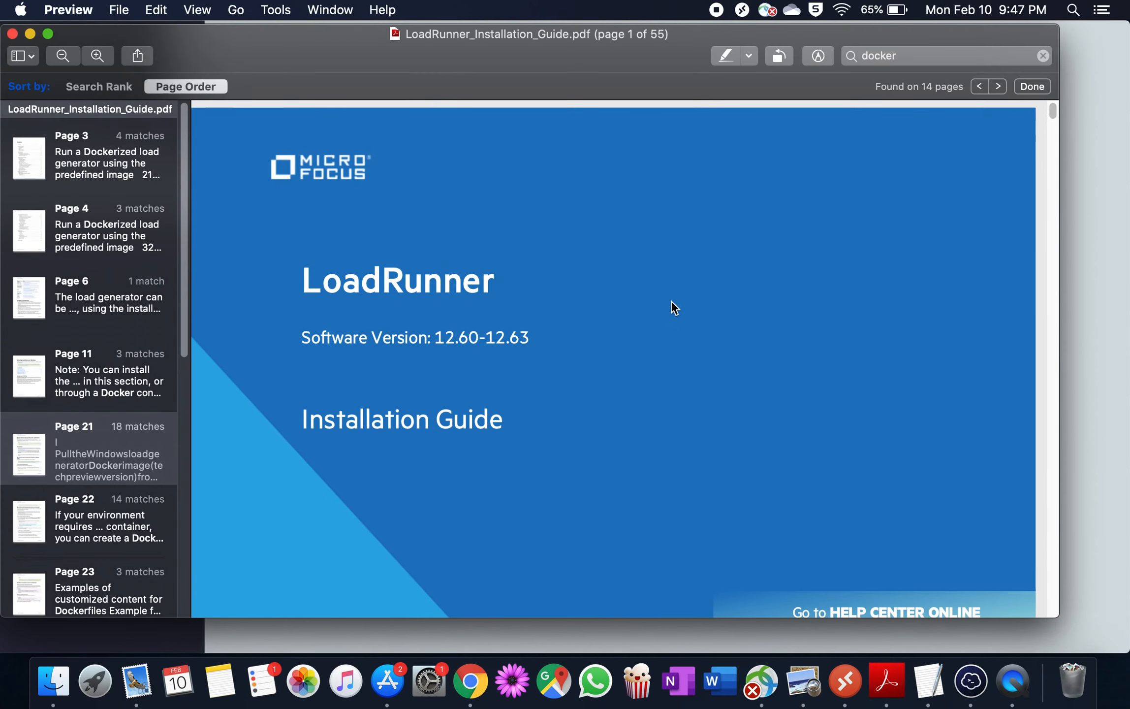
pyautogui.click(908, 56)
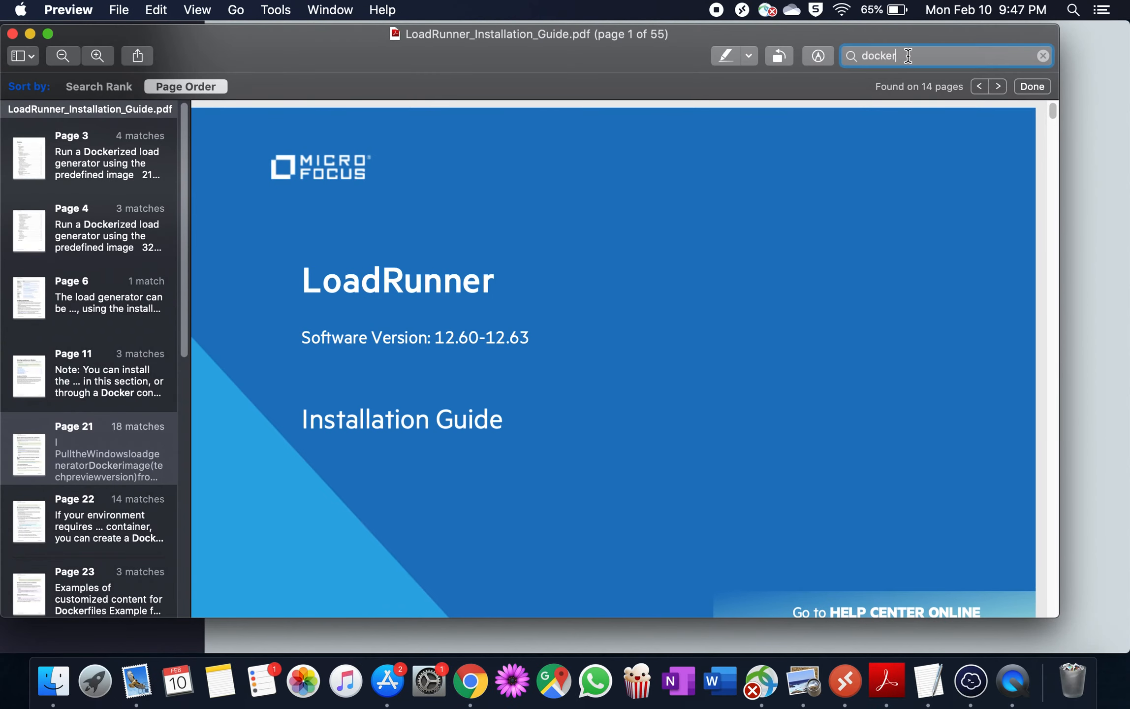
pyautogui.press('Return')
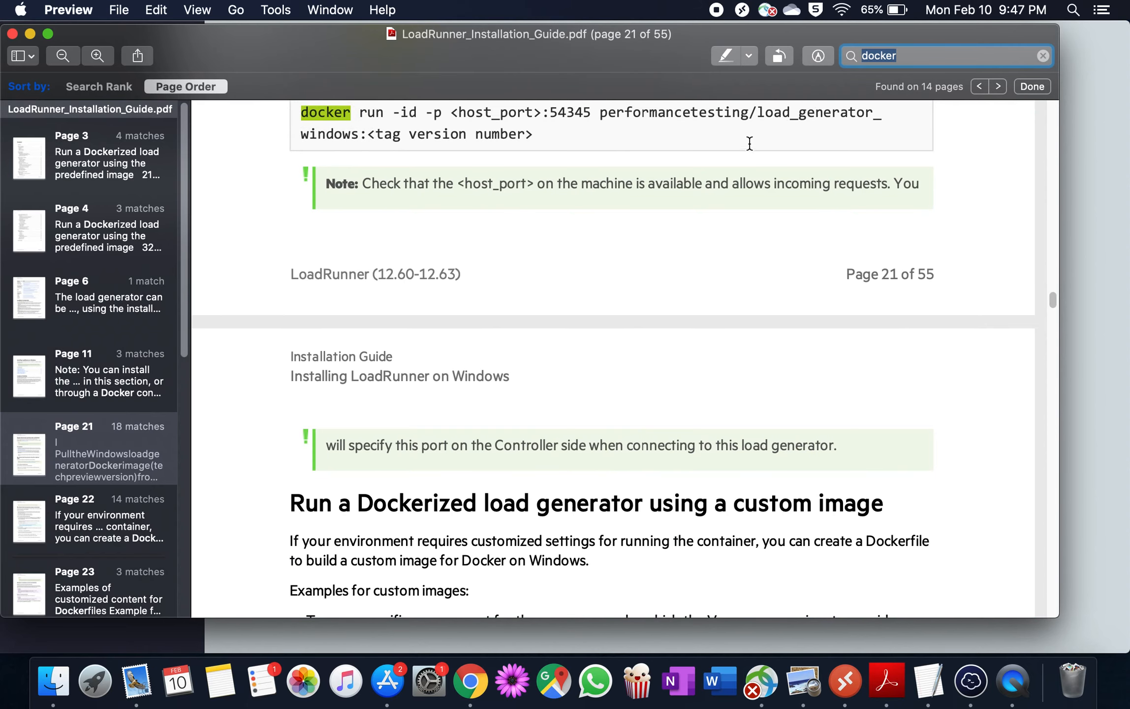
pyautogui.scroll(3, 749, 143)
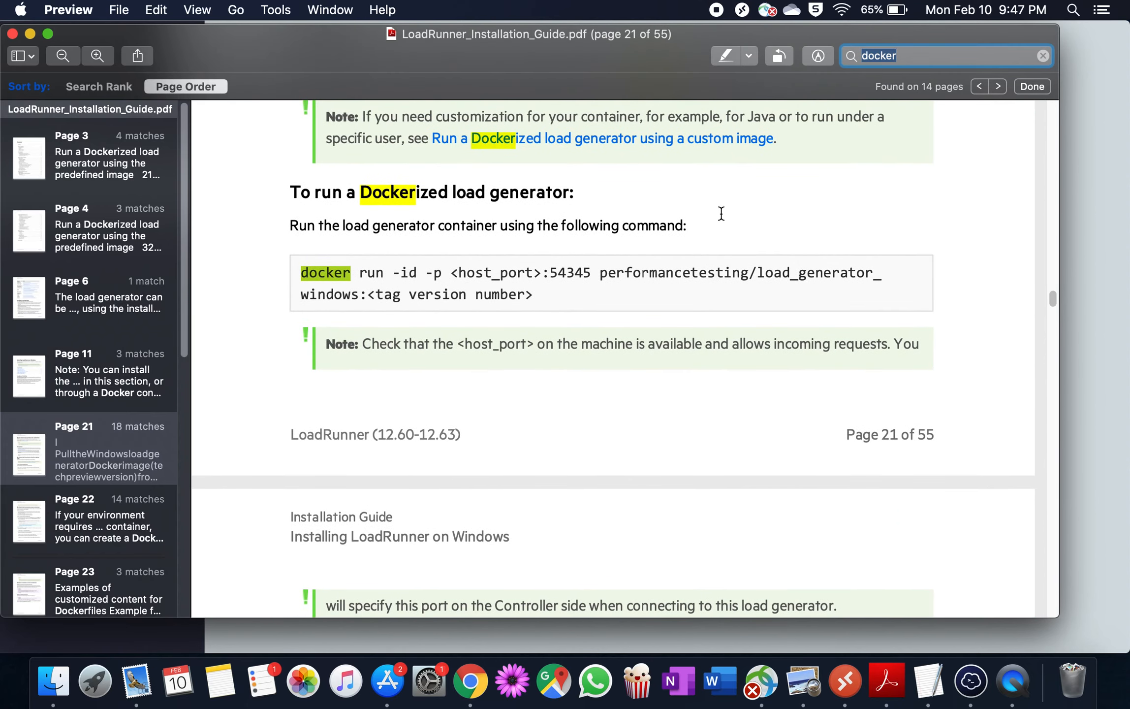
pyautogui.scroll(3, 721, 212)
pyautogui.scroll(8, 722, 212)
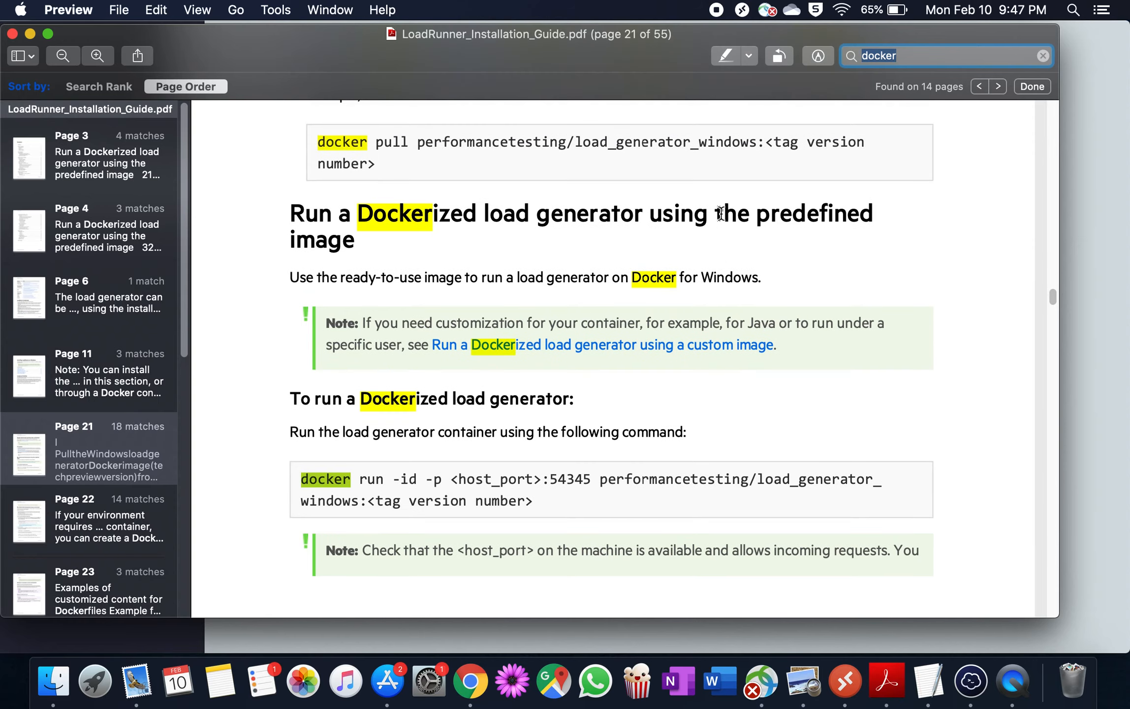
# Examine the Windows Docker prerequisites, custom-image instructions and container guidelines on pages 21 to 24 of the installation guide
pyautogui.scroll(3, 722, 212)
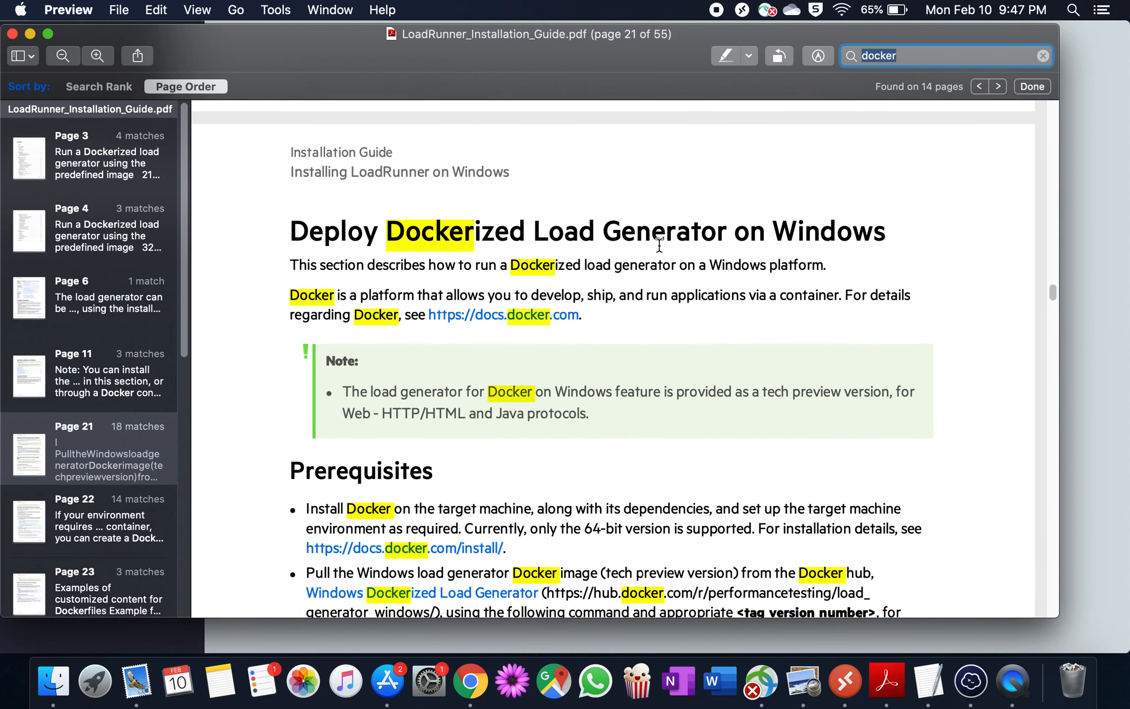
pyautogui.click(911, 57)
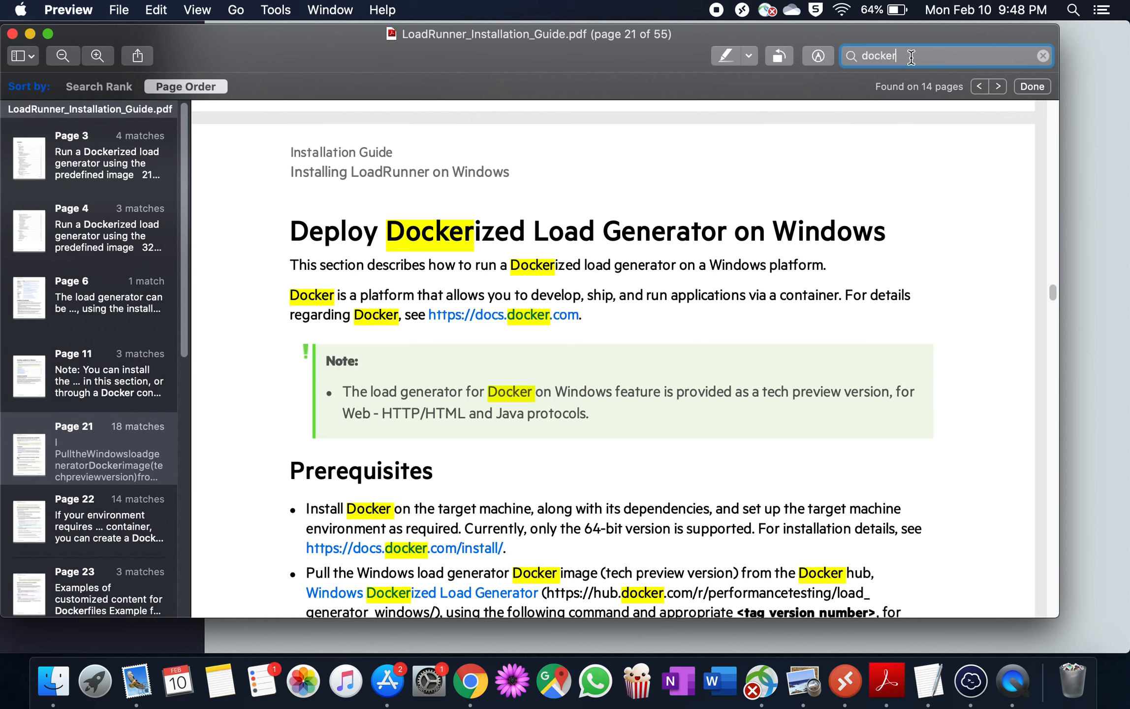
pyautogui.press('Return')
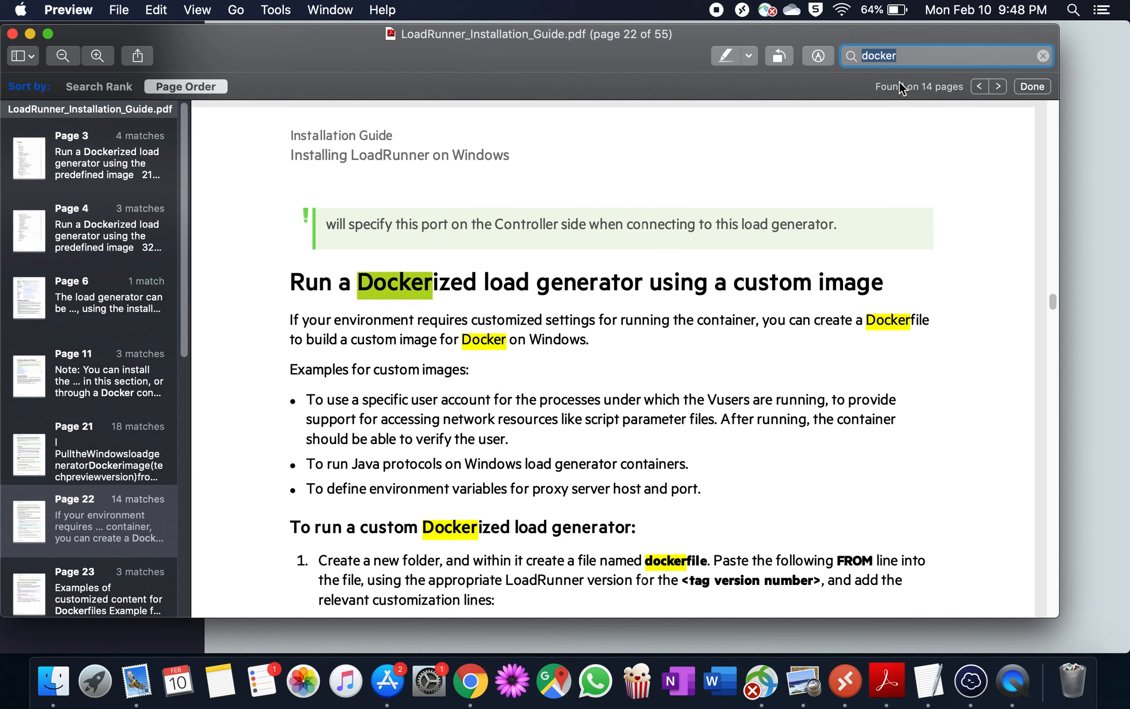
pyautogui.scroll(-10, 805, 279)
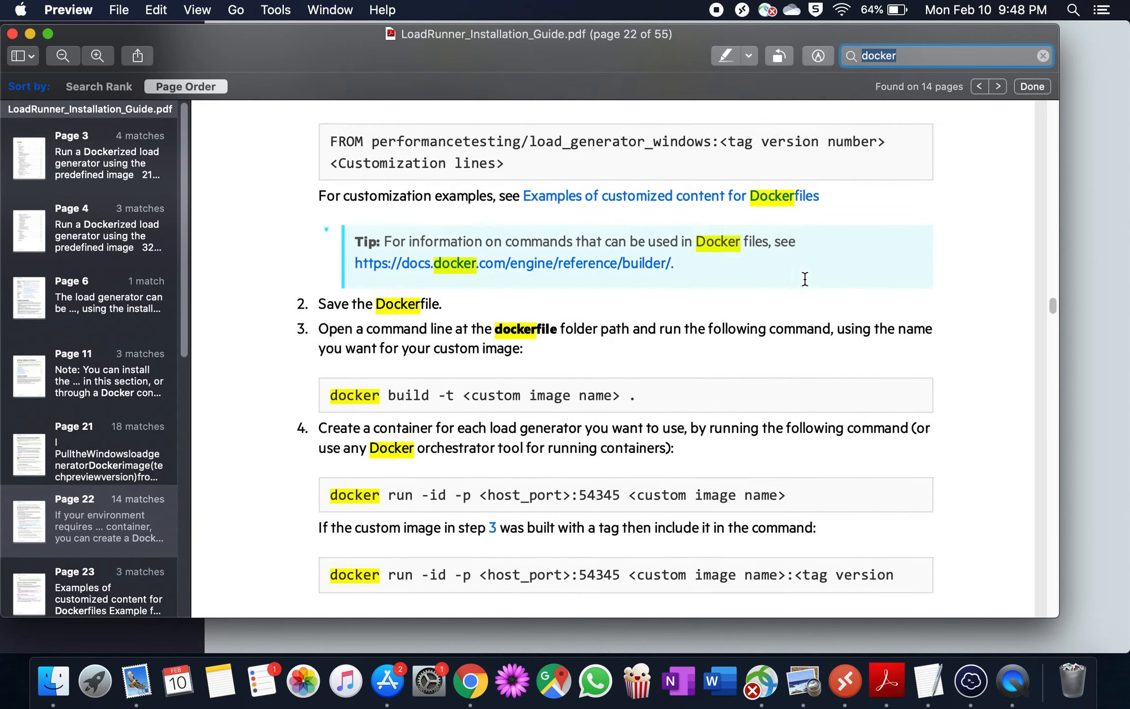
pyautogui.scroll(-10, 805, 279)
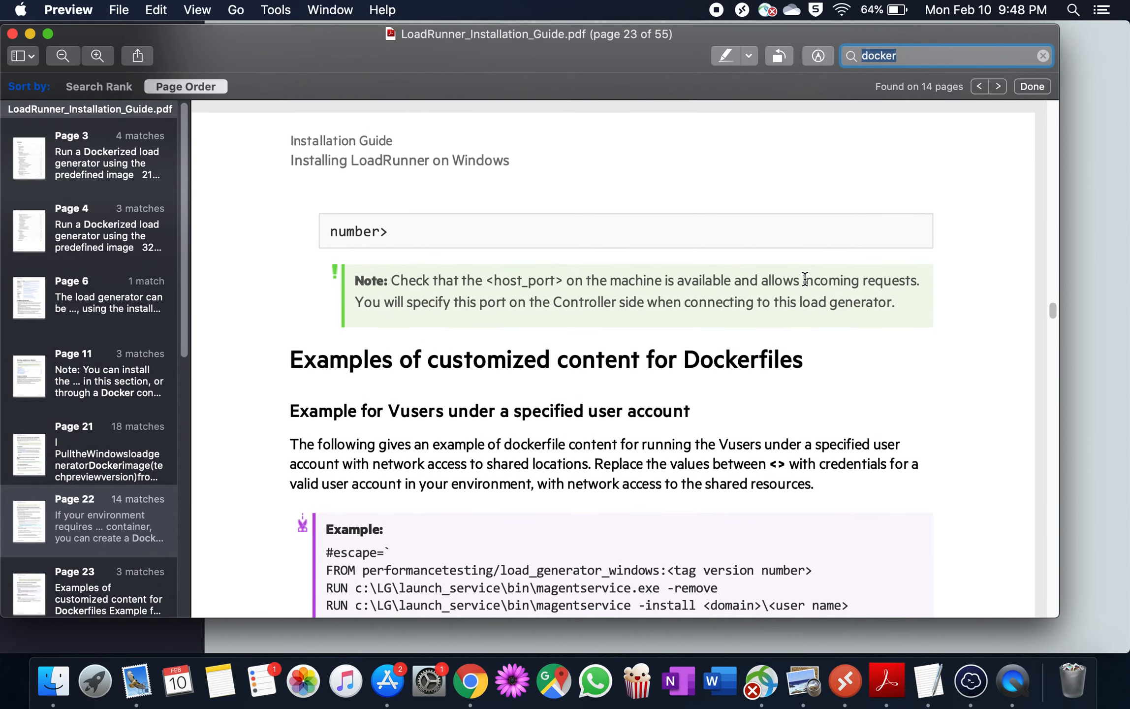
pyautogui.scroll(-10, 805, 279)
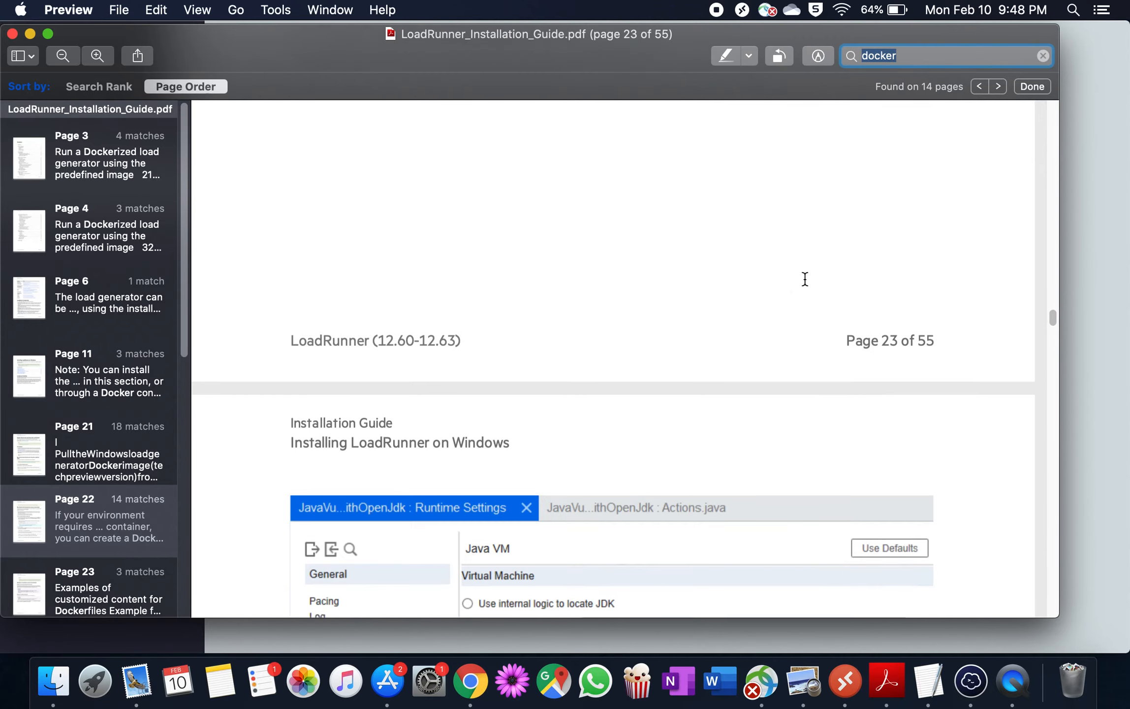
pyautogui.scroll(-8, 805, 279)
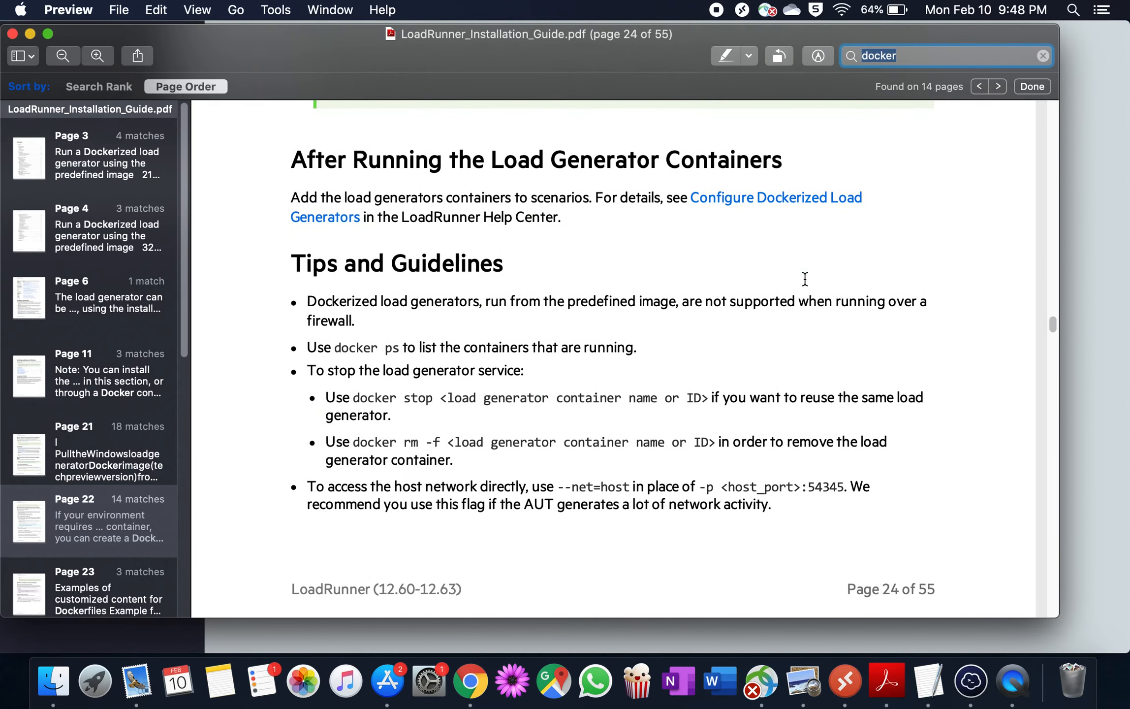
# Look through the guide's Linux load generator chapter to find the "Deploy Dockerized Load Generators on Linux" section on page 31
pyautogui.scroll(-10, 716, 258)
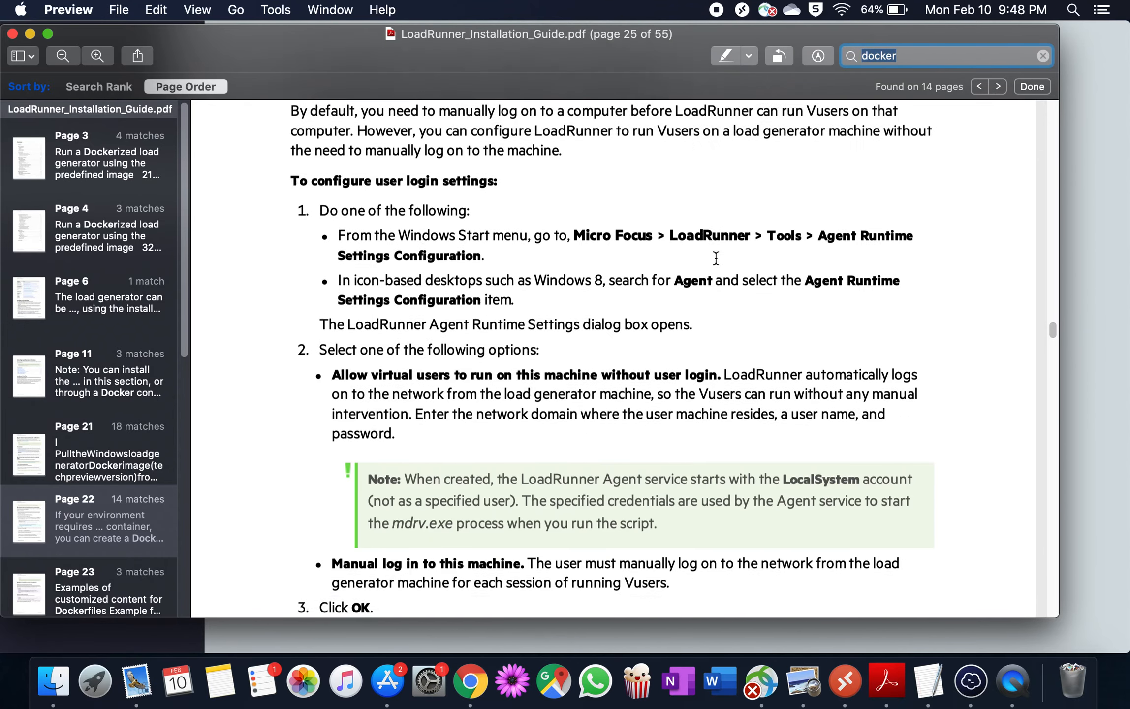
pyautogui.scroll(-3, 716, 258)
pyautogui.scroll(-10, 716, 258)
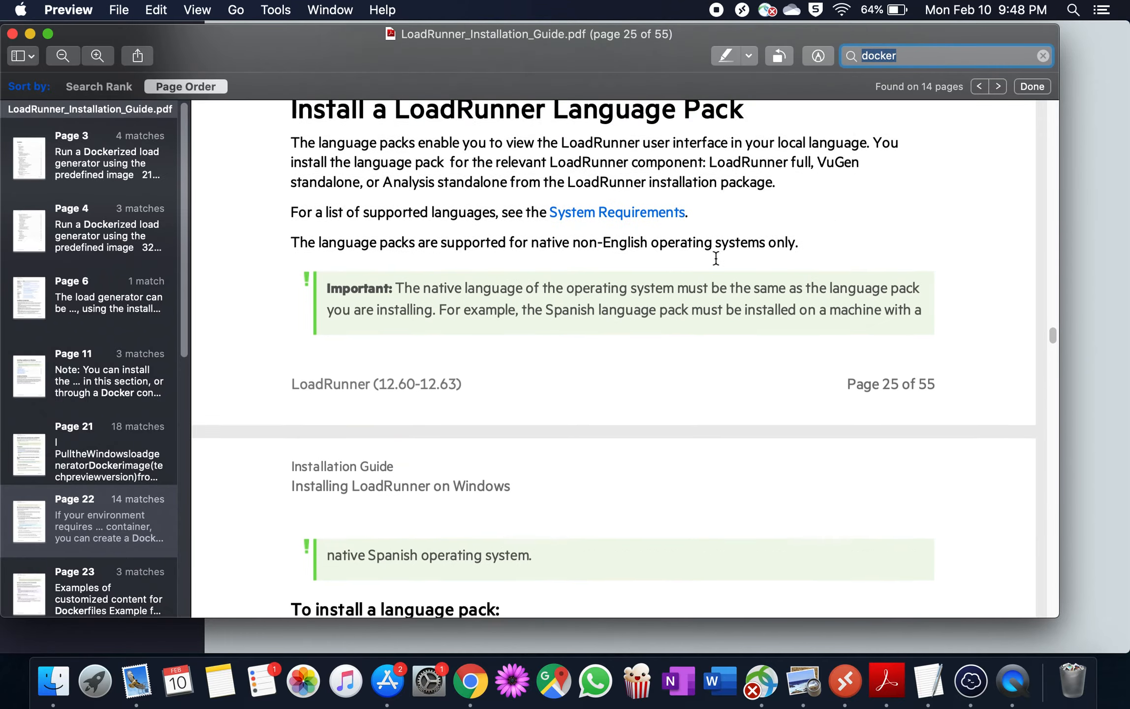
pyautogui.scroll(-15, 716, 258)
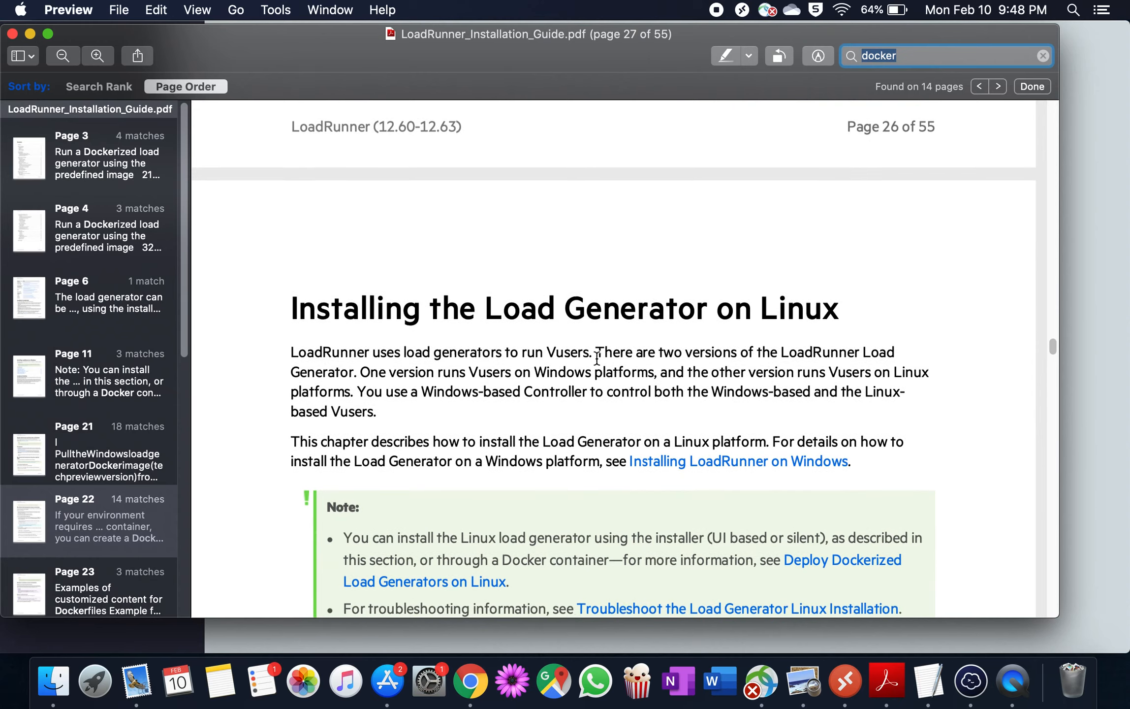
pyautogui.scroll(-12, 598, 356)
pyautogui.scroll(-20, 597, 358)
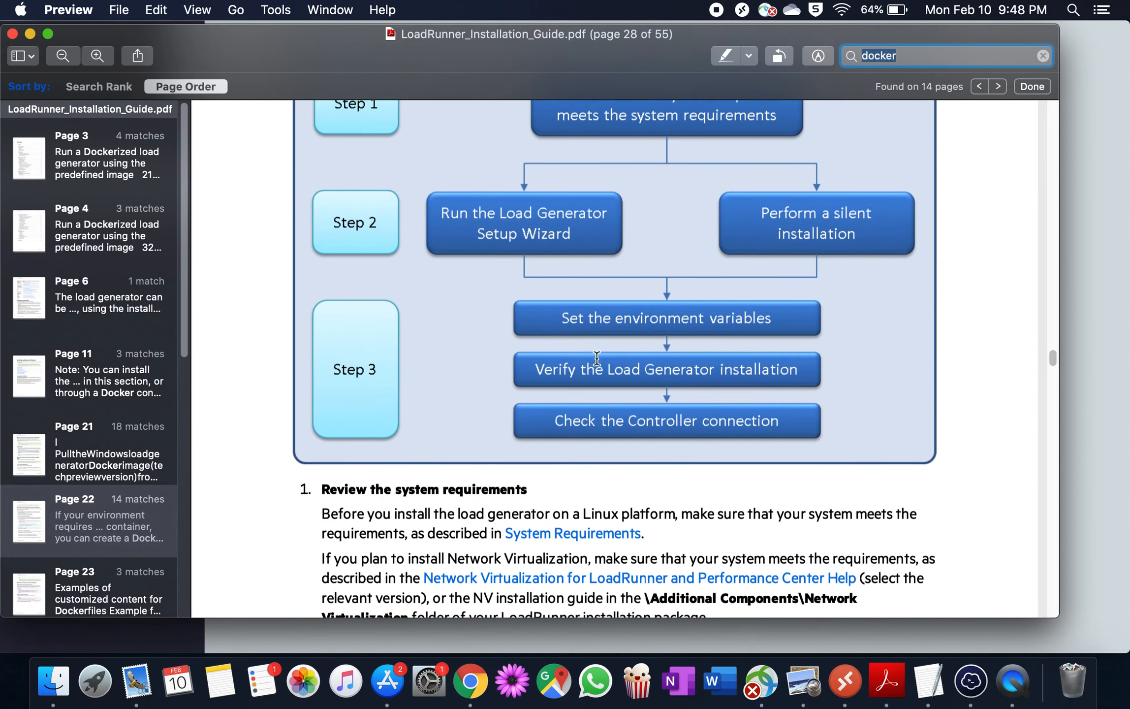
pyautogui.scroll(-10, 597, 358)
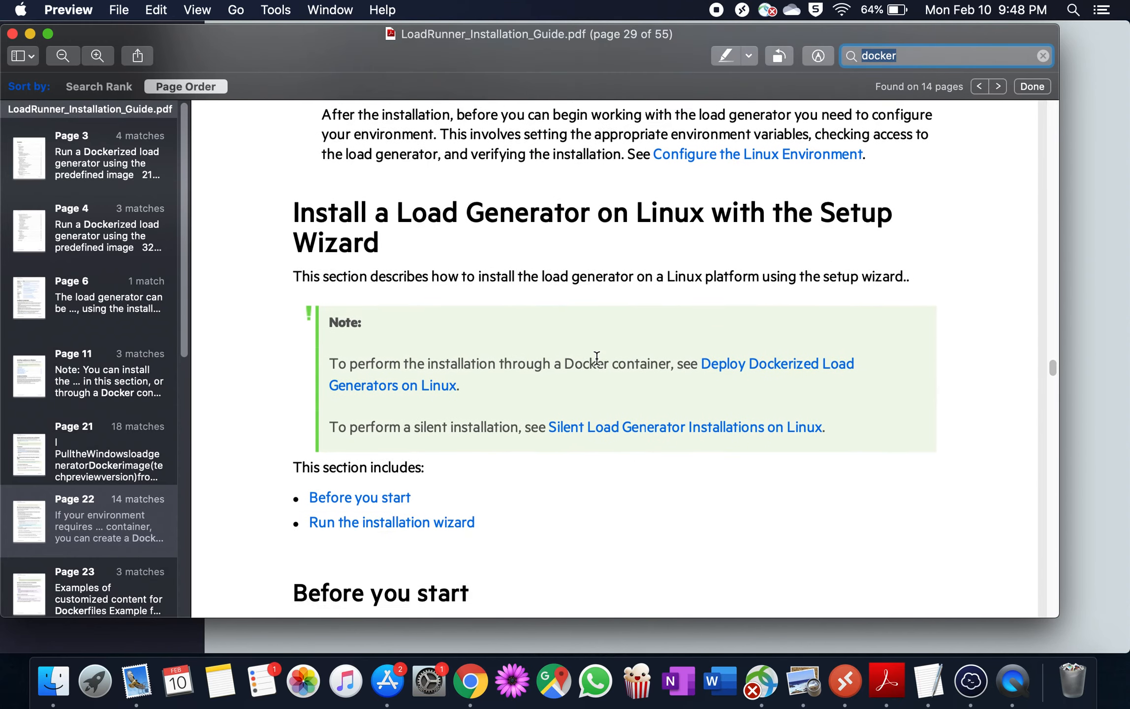
pyautogui.scroll(-20, 570, 230)
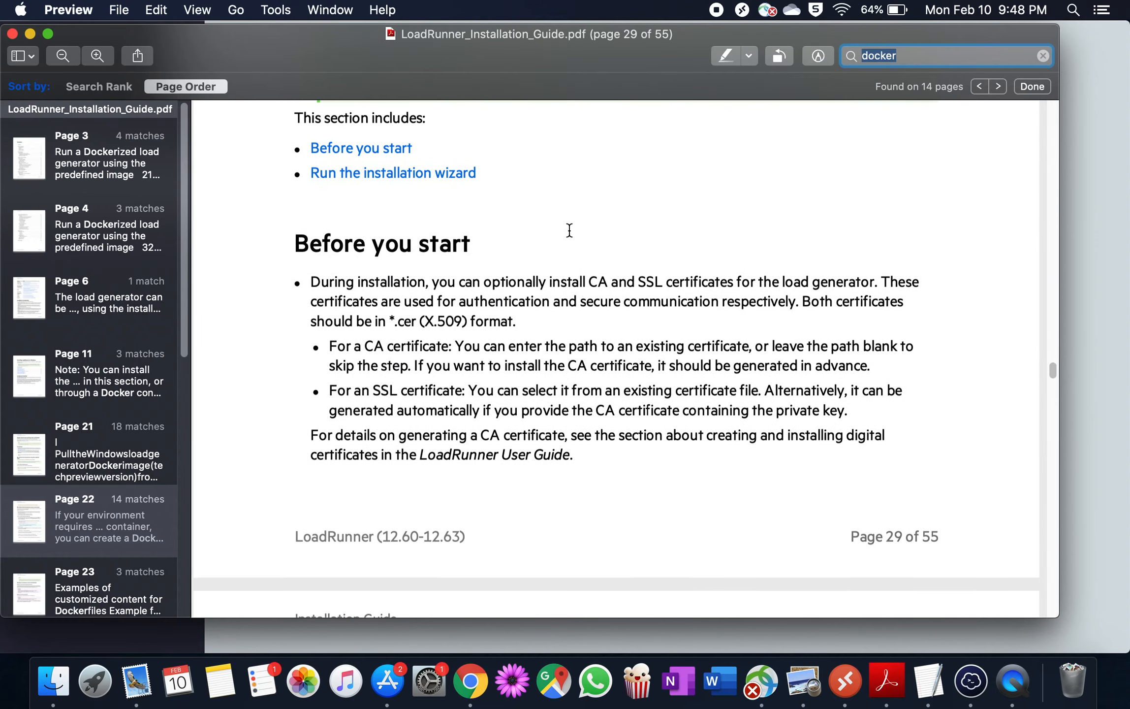
pyautogui.scroll(-20, 569, 231)
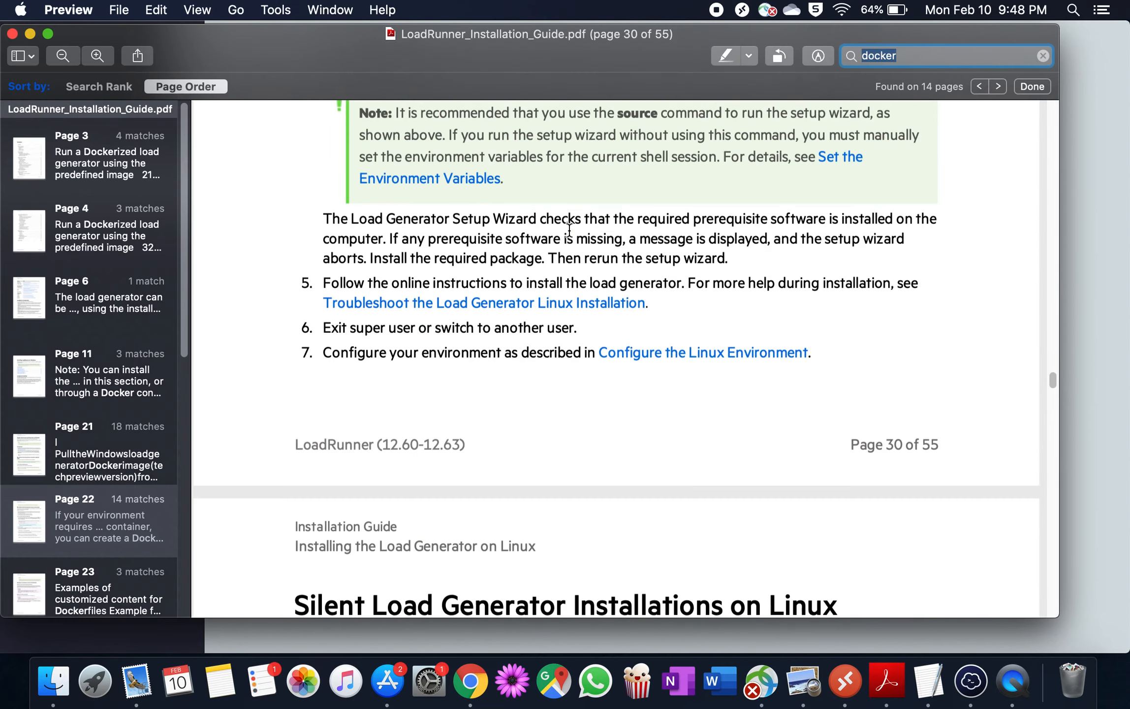
pyautogui.scroll(-10, 568, 430)
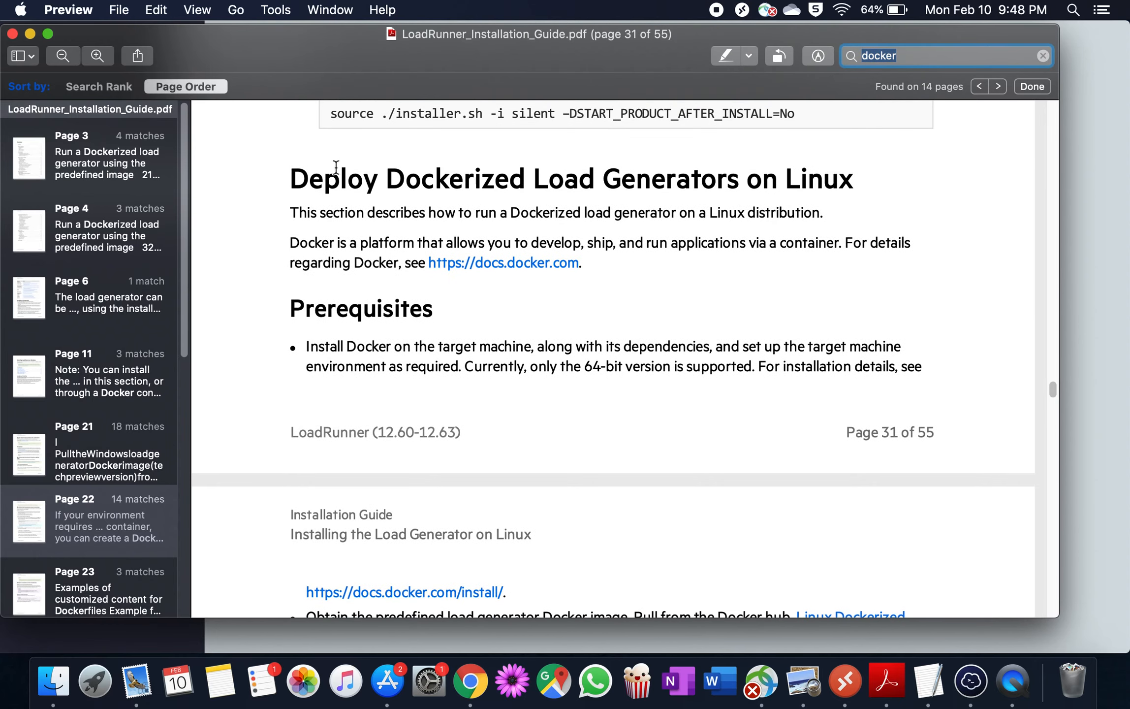
# Examine the Linux Docker prerequisites and the docker pull command for performancetesting/load_generator_linux on page 32
pyautogui.moveTo(275, 191); pyautogui.dragTo(858, 187)
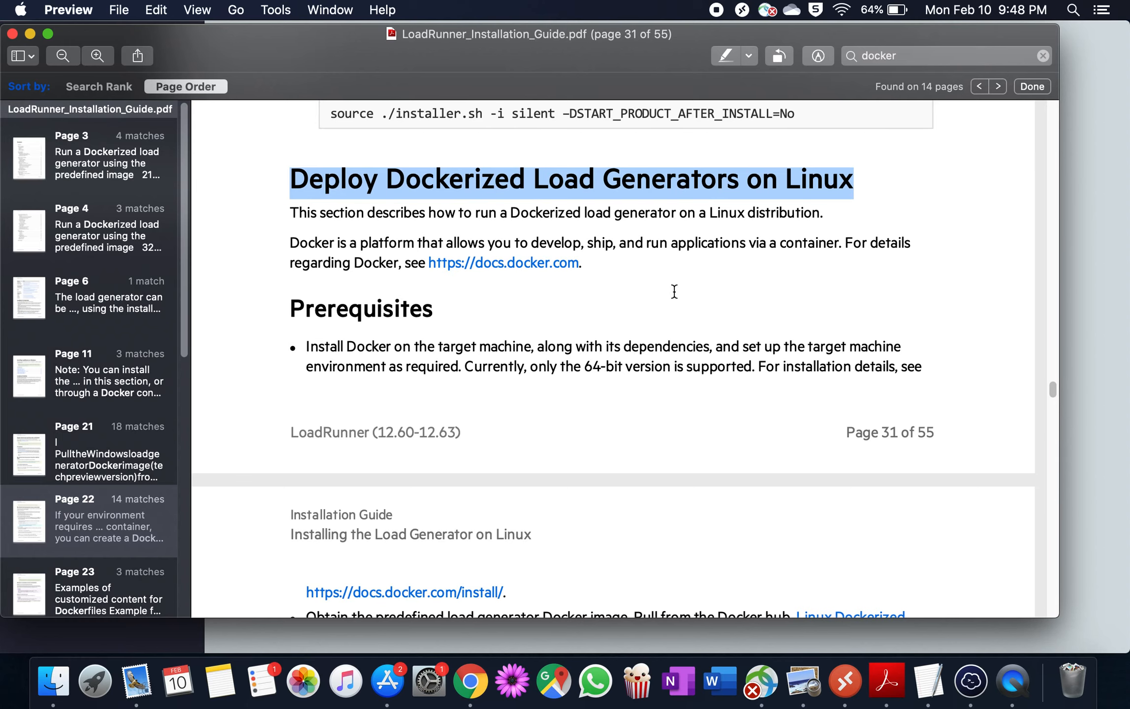
pyautogui.click(649, 322)
pyautogui.scroll(-7, 649, 323)
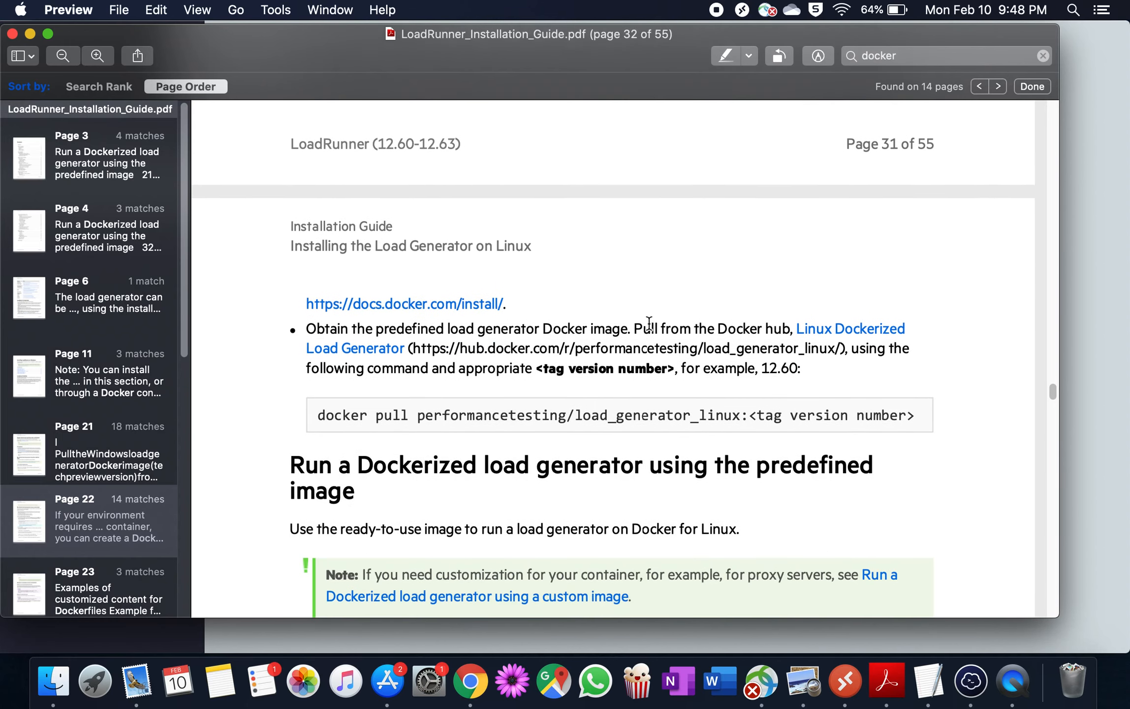
pyautogui.scroll(-1, 653, 339)
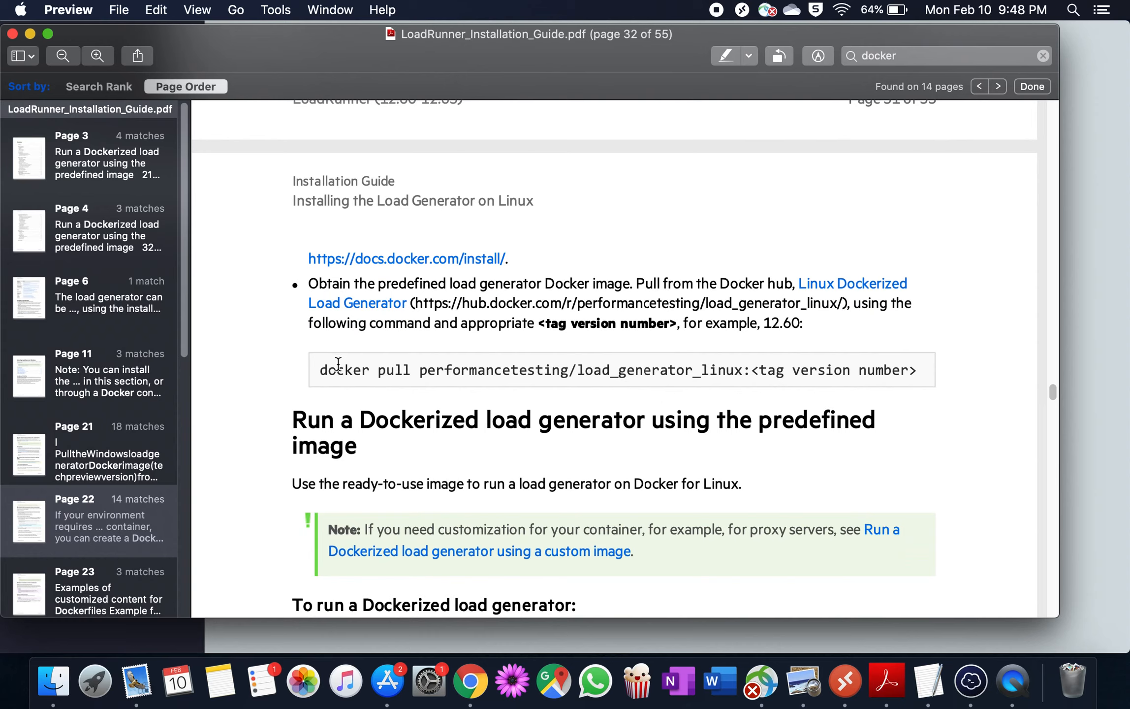
pyautogui.moveTo(322, 370); pyautogui.dragTo(541, 386)
pyautogui.moveTo(758, 386); pyautogui.dragTo(917, 375)
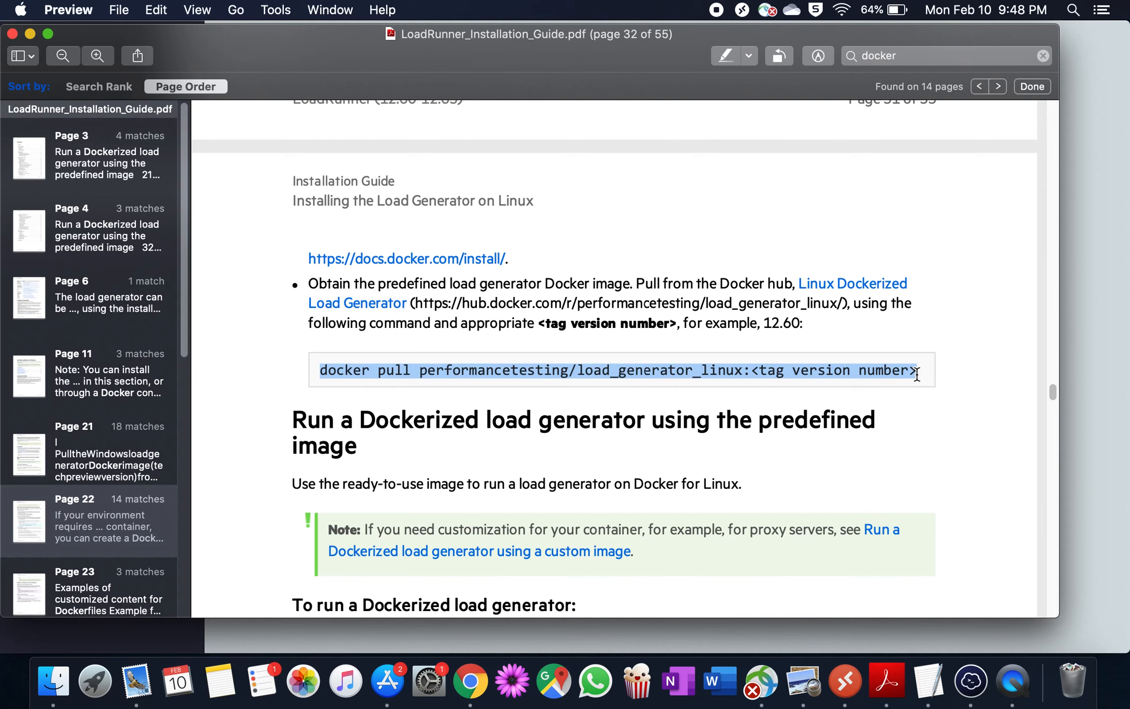
pyautogui.click(927, 404)
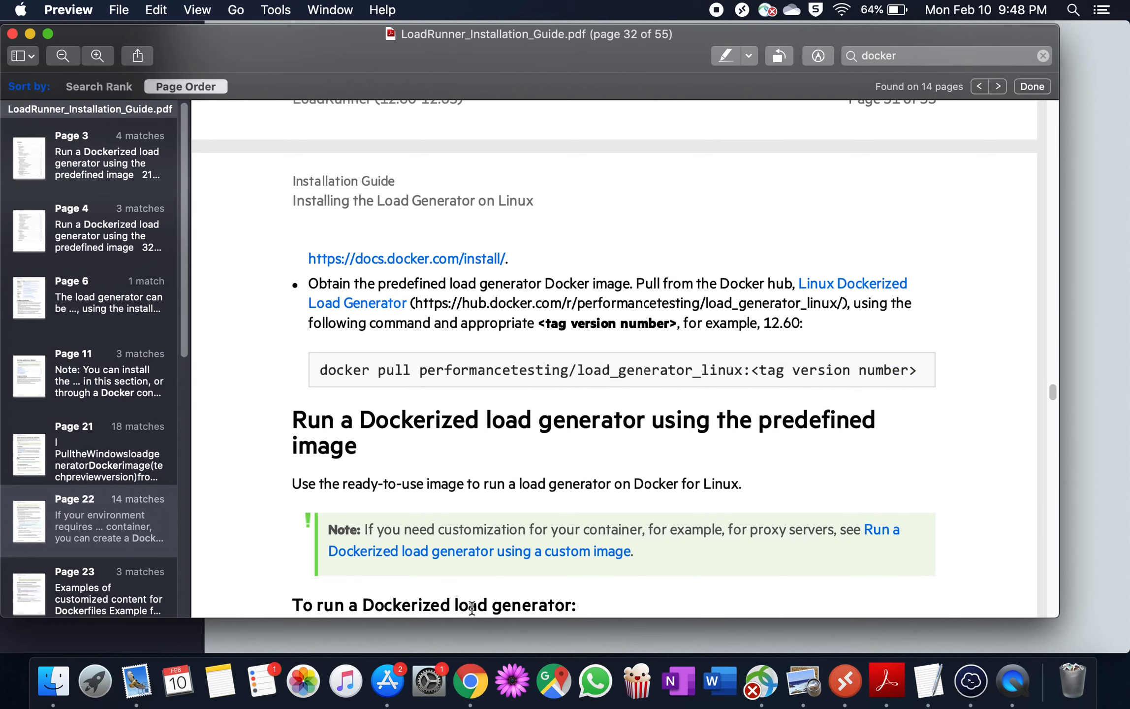
# Switch to Chrome, search Google for "ubuntu docker install" and open the phoenixNAP tutorial on installing Docker on Ubuntu 18.04
pyautogui.click(463, 669)
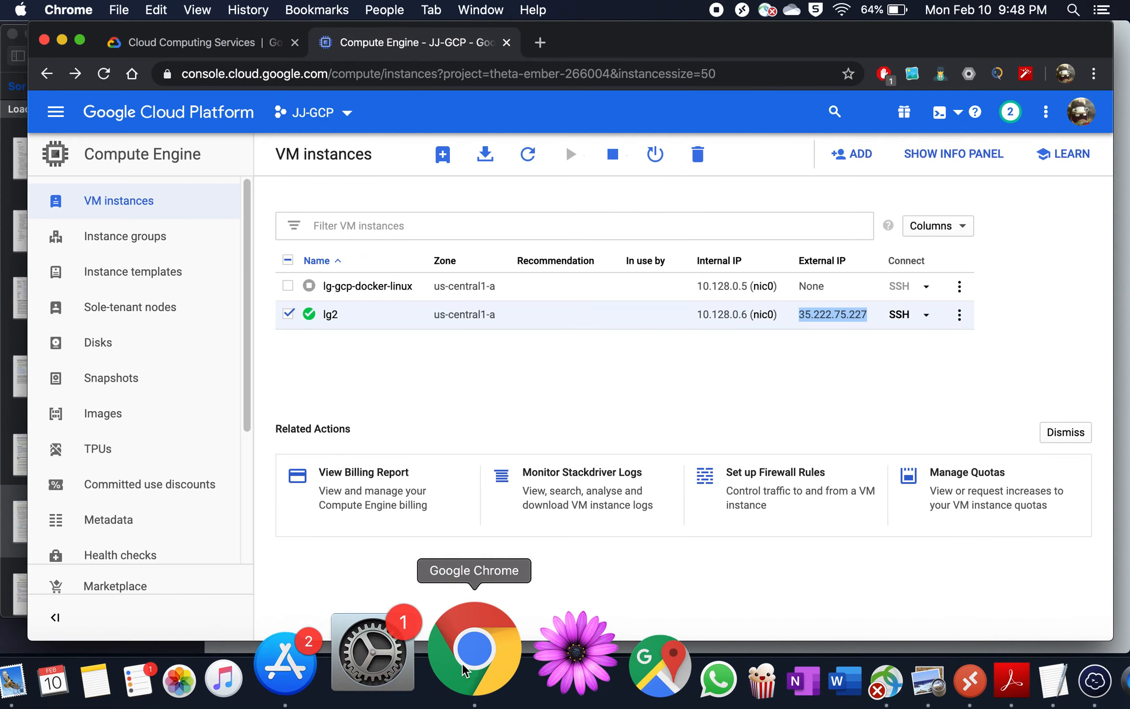
pyautogui.click(541, 43)
pyautogui.write('docker port mapping')
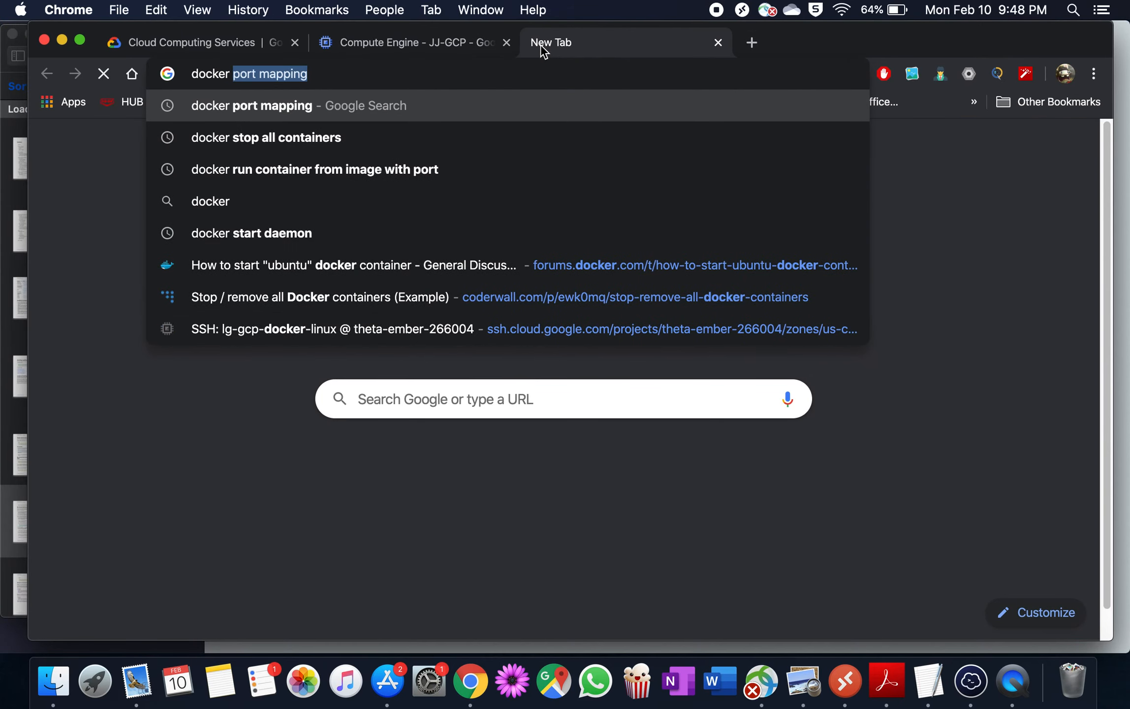
pyautogui.press('super+a')
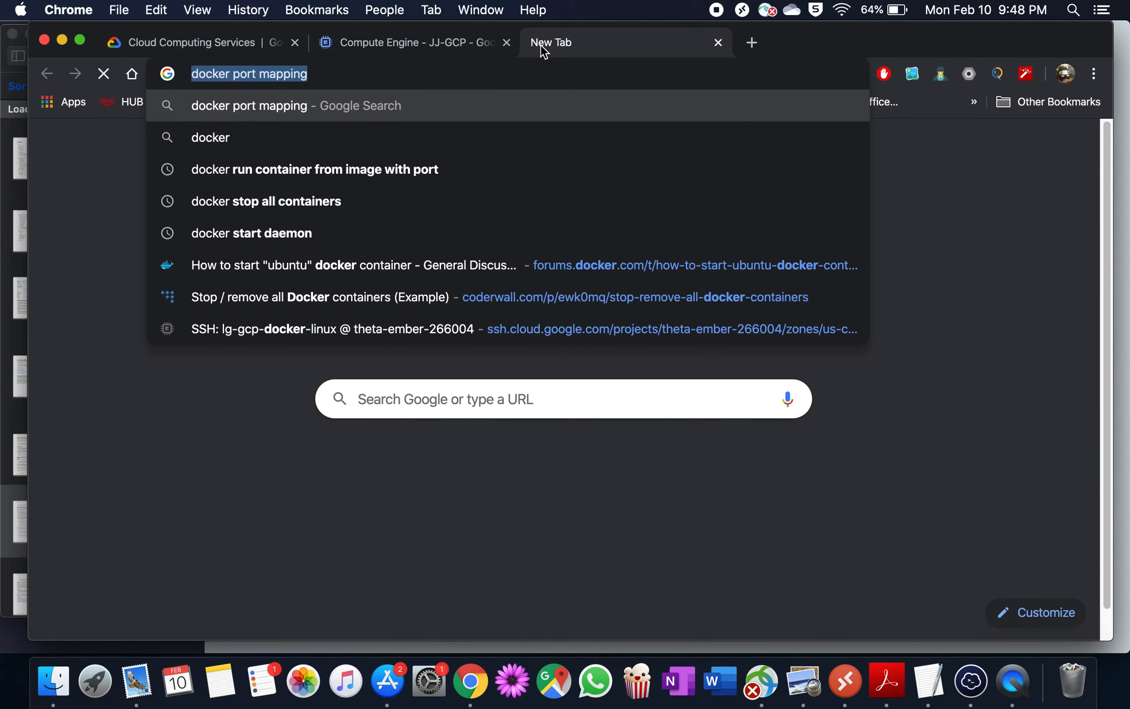
pyautogui.write('ubu')
pyautogui.press('Right')
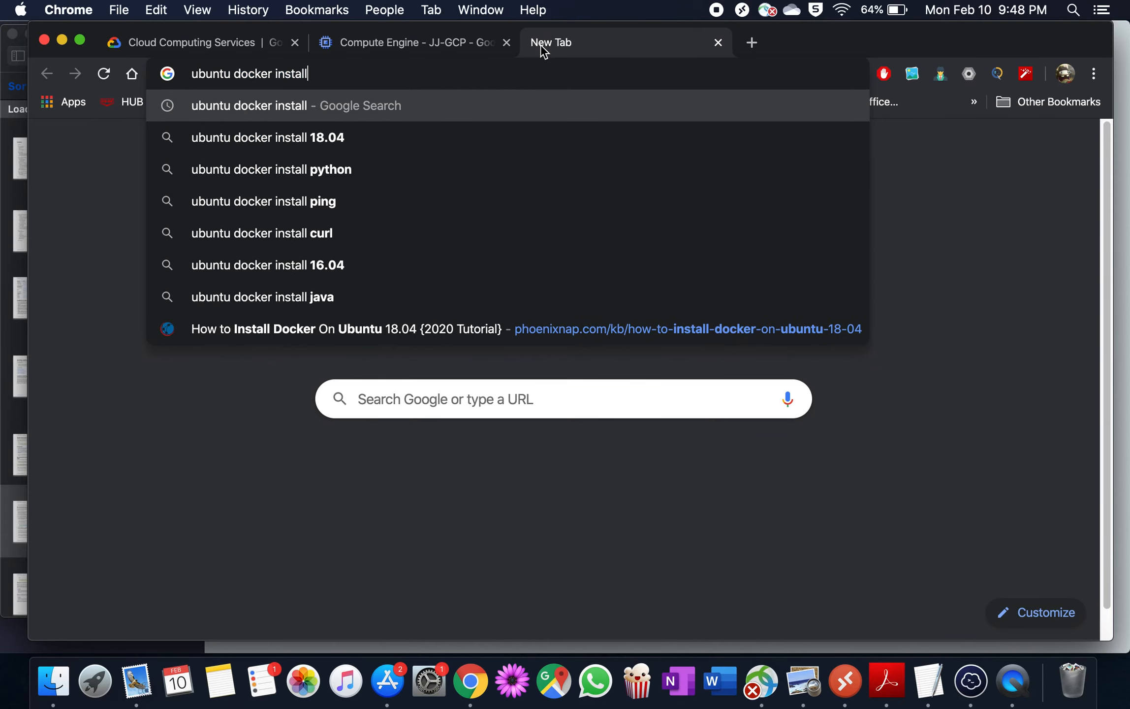
pyautogui.press('Return')
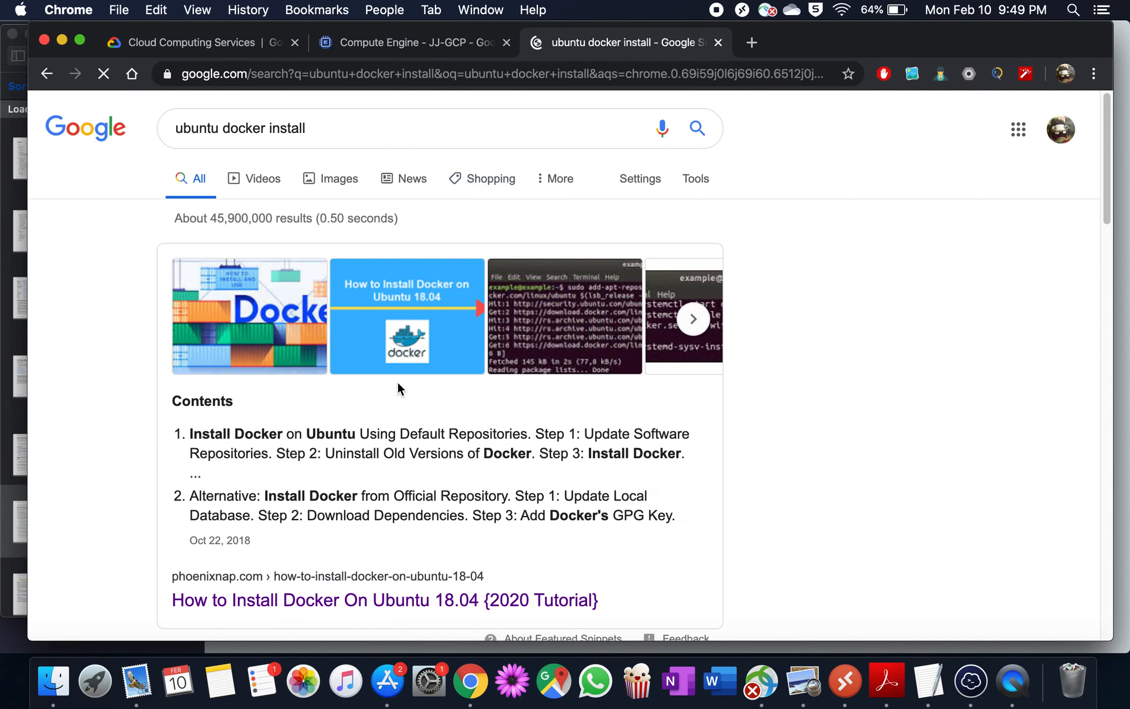
pyautogui.scroll(-3, 508, 413)
pyautogui.click(384, 488)
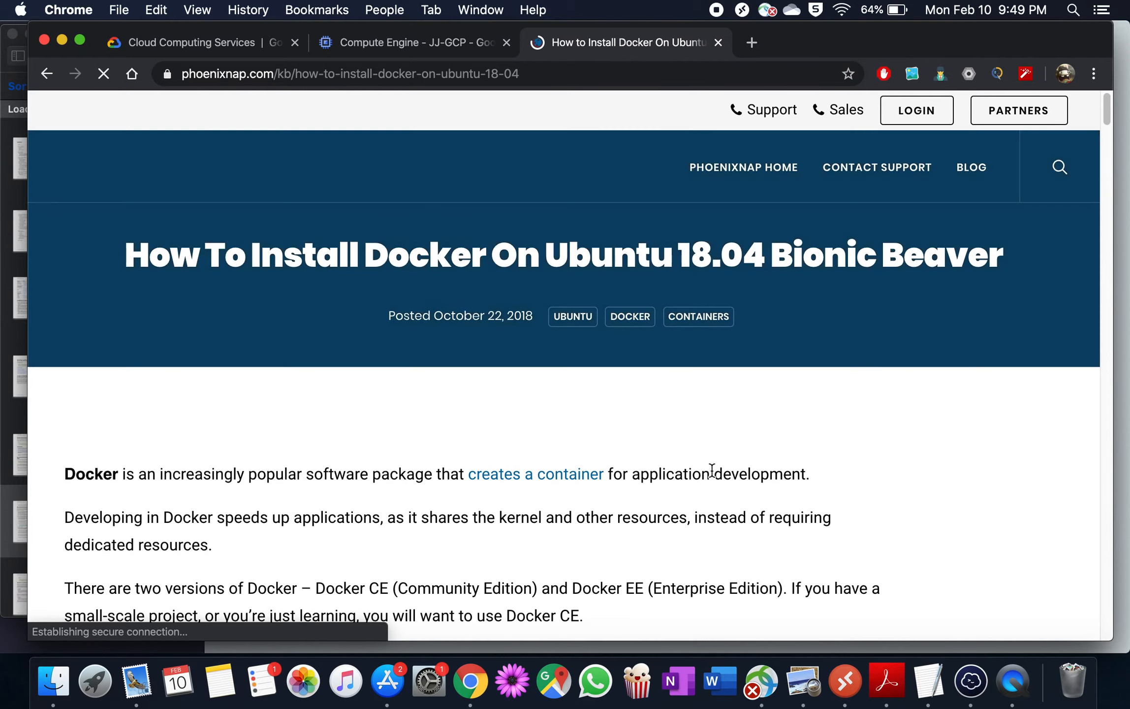
# Copy "sudo apt-get update" from the tutorial's Step 1 and run it in the GCP-LG2 session in Termius
pyautogui.scroll(-10, 714, 470)
pyautogui.scroll(-15, 711, 473)
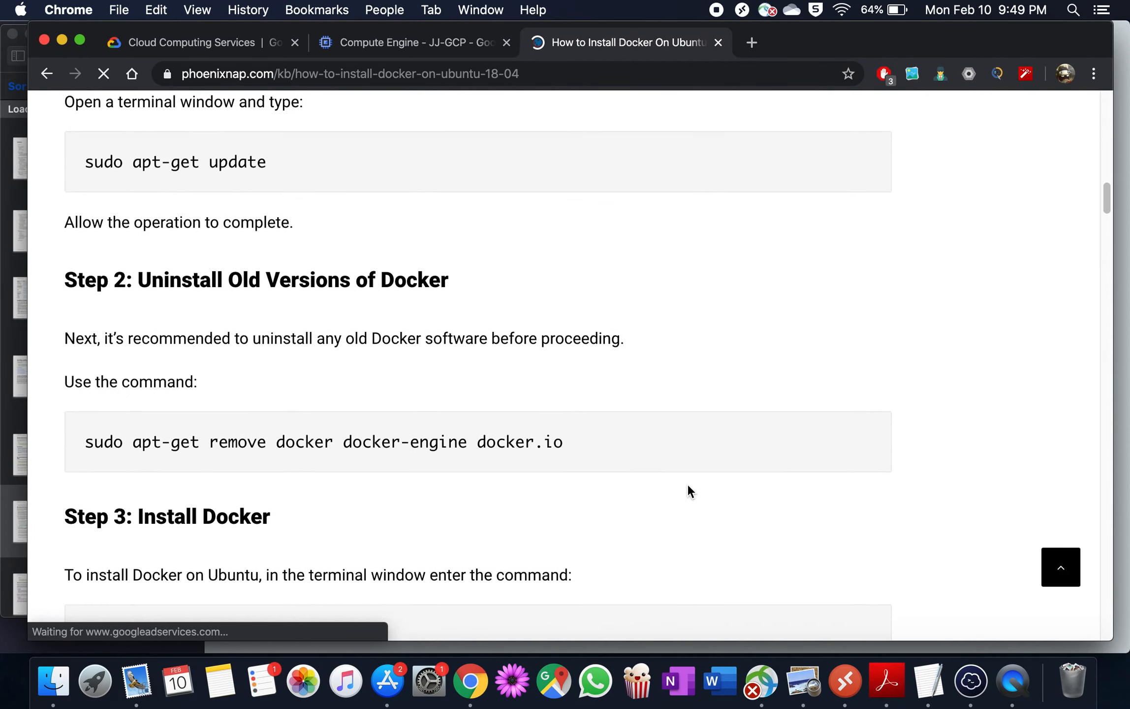
pyautogui.moveTo(268, 163); pyautogui.dragTo(89, 164)
pyautogui.press('super+c')
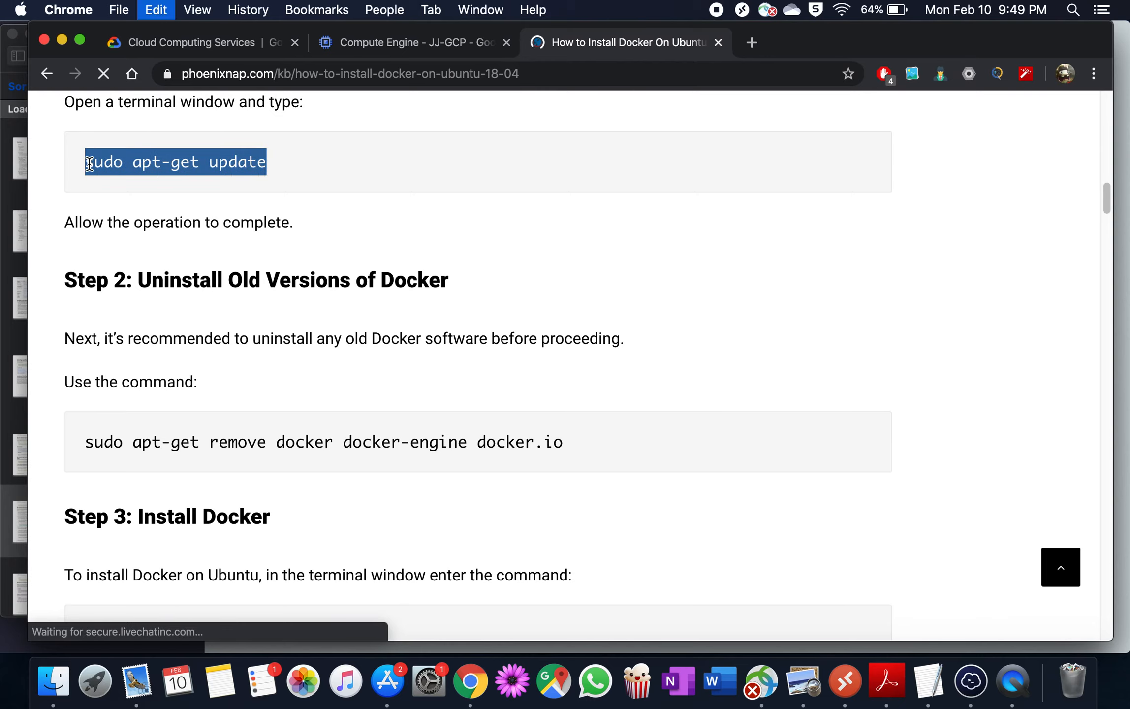
pyautogui.click(968, 679)
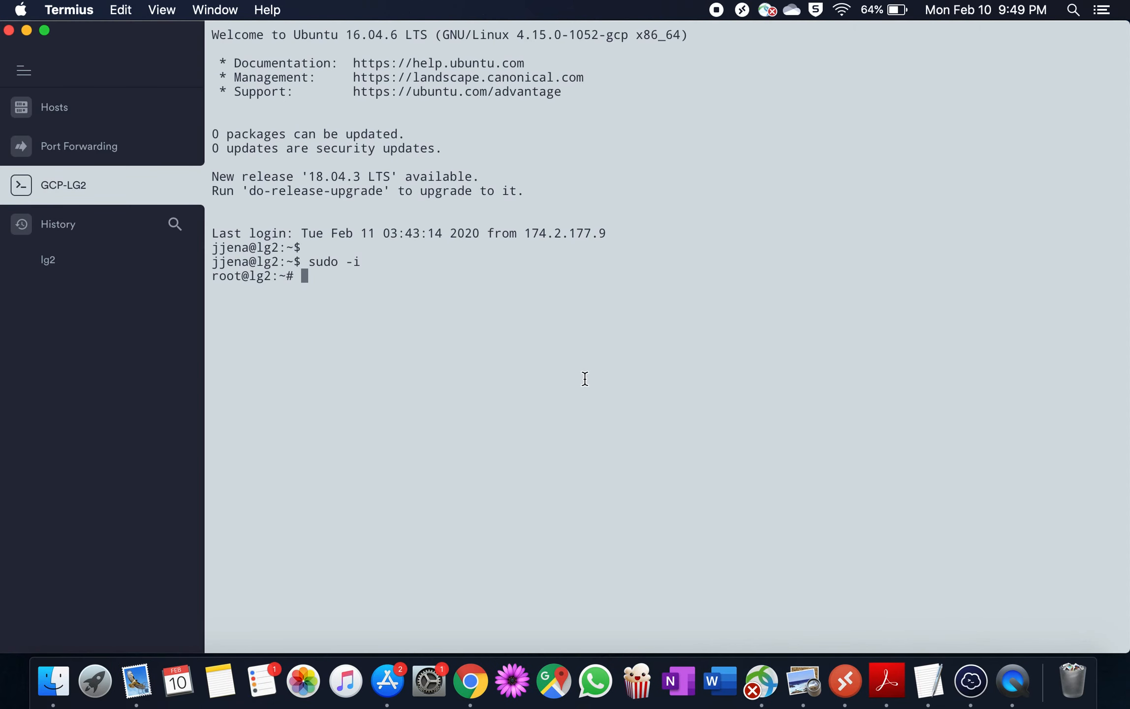
pyautogui.press('super+v')
pyautogui.press('Return')
pyautogui.doubleClick(585, 379)
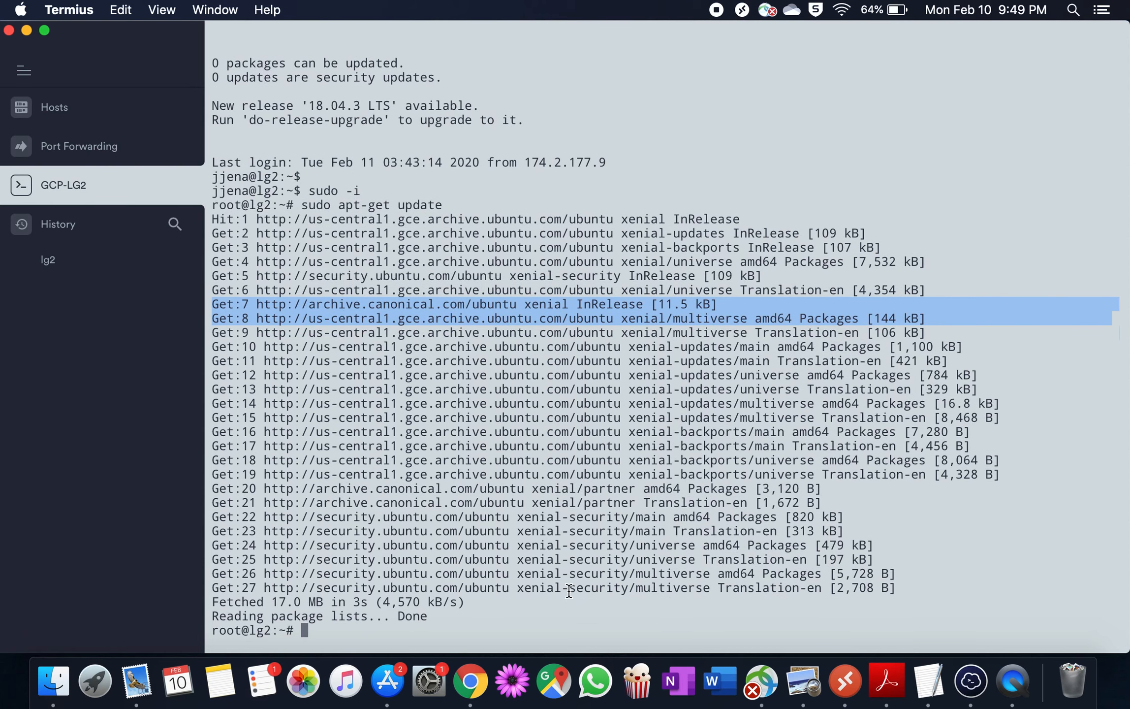
# Copy "sudo apt install docker.io" from the Chrome tutorial's Step 3 and run it in the Termius root shell
pyautogui.click(470, 681)
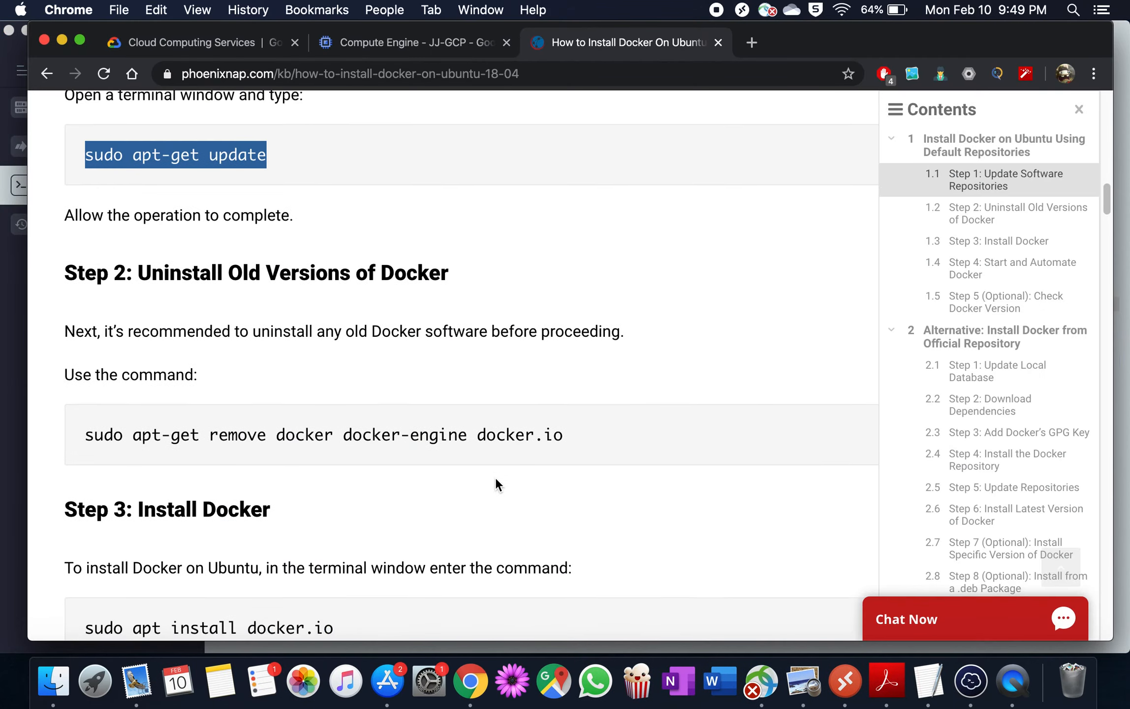
pyautogui.scroll(-2, 498, 484)
pyautogui.scroll(-5, 496, 480)
pyautogui.scroll(-1, 496, 480)
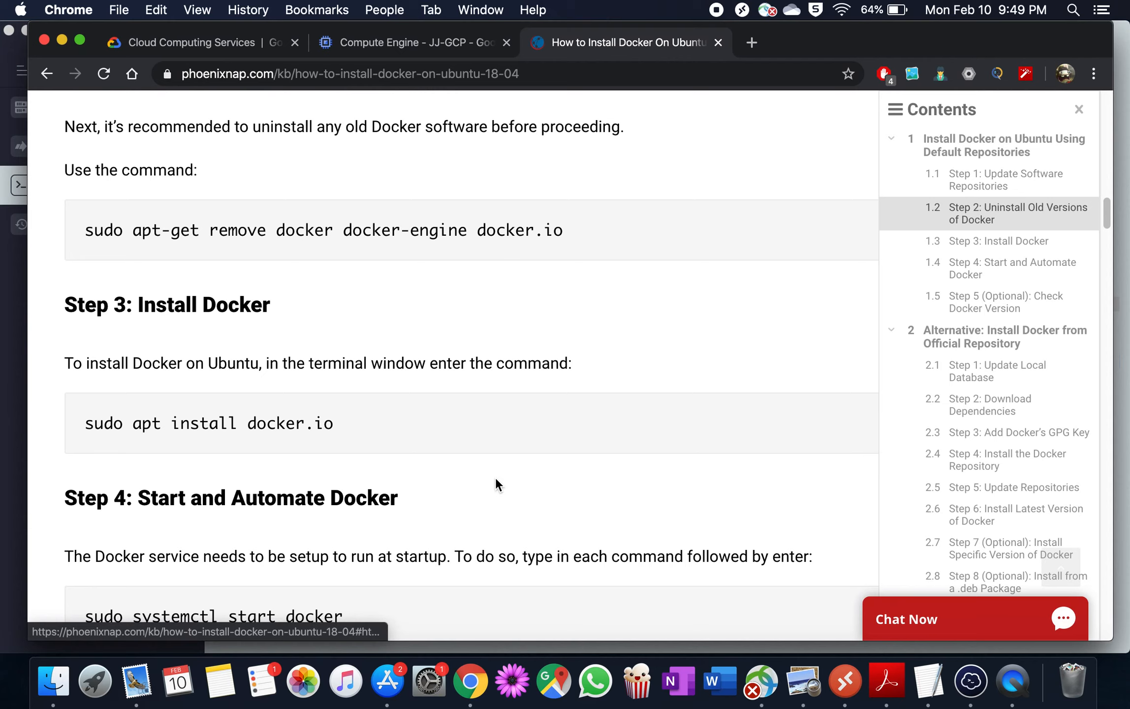
pyautogui.moveTo(337, 418); pyautogui.dragTo(89, 422)
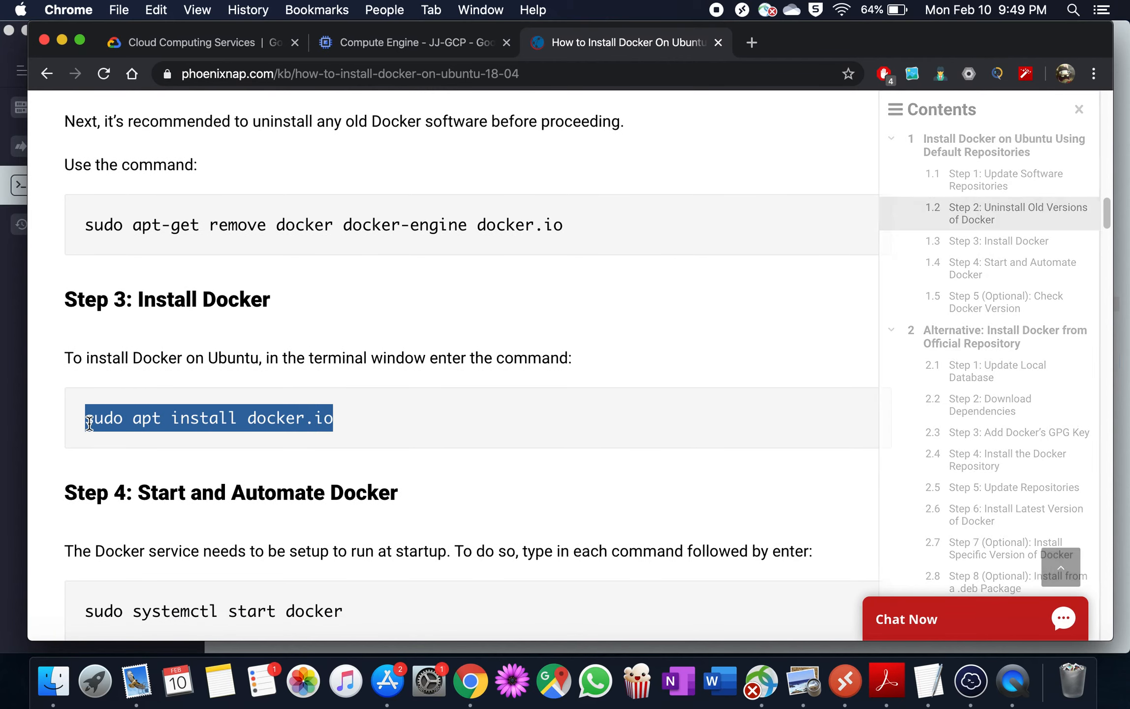
pyautogui.click(962, 649)
pyautogui.click(746, 455)
pyautogui.press('super+v')
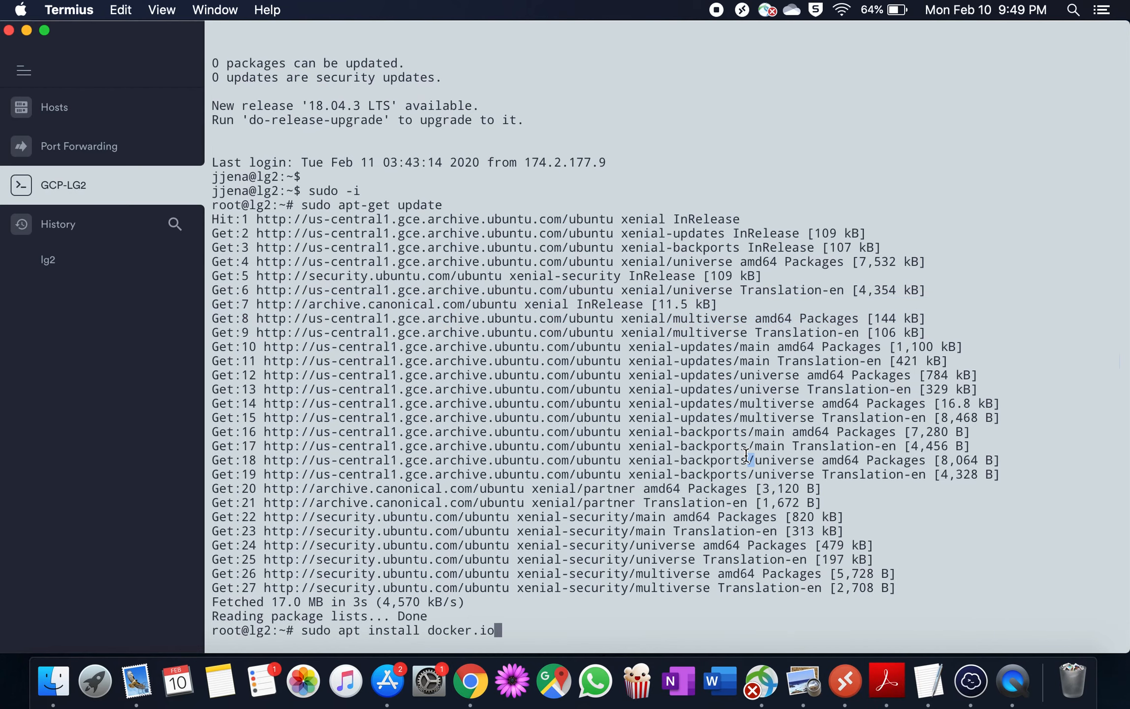
pyautogui.press('Return')
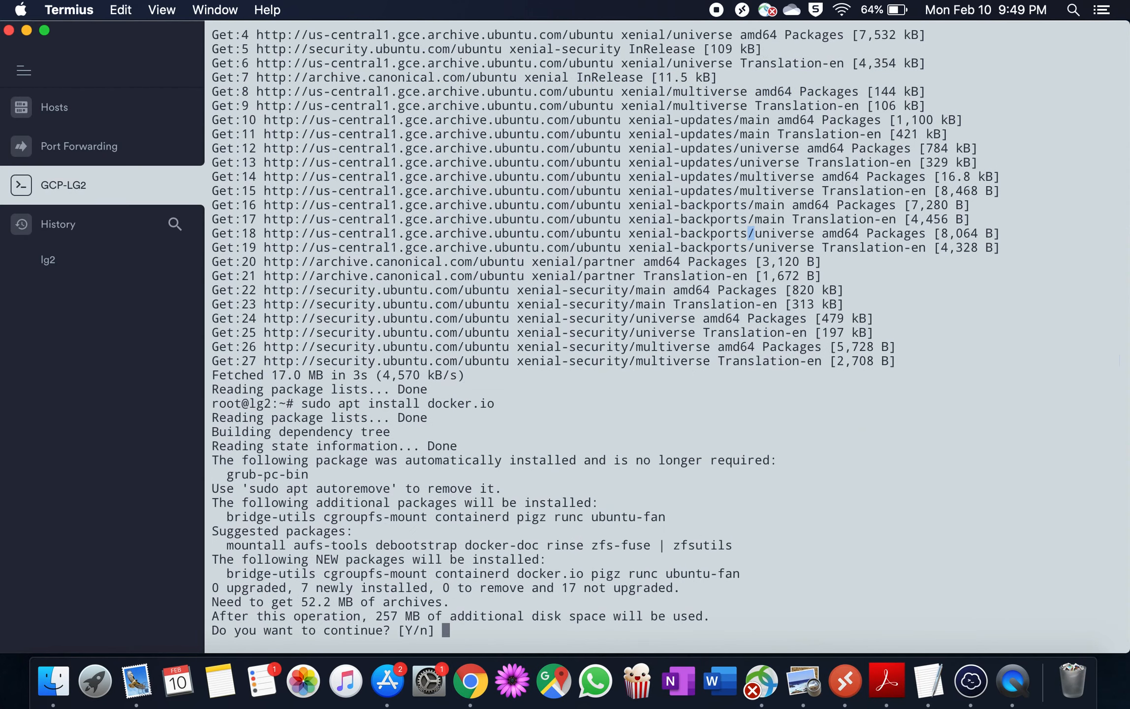
# Confirm the docker.io installation with Y and list the running containers with "docker ps"
pyautogui.write('Y')
pyautogui.press('Return')
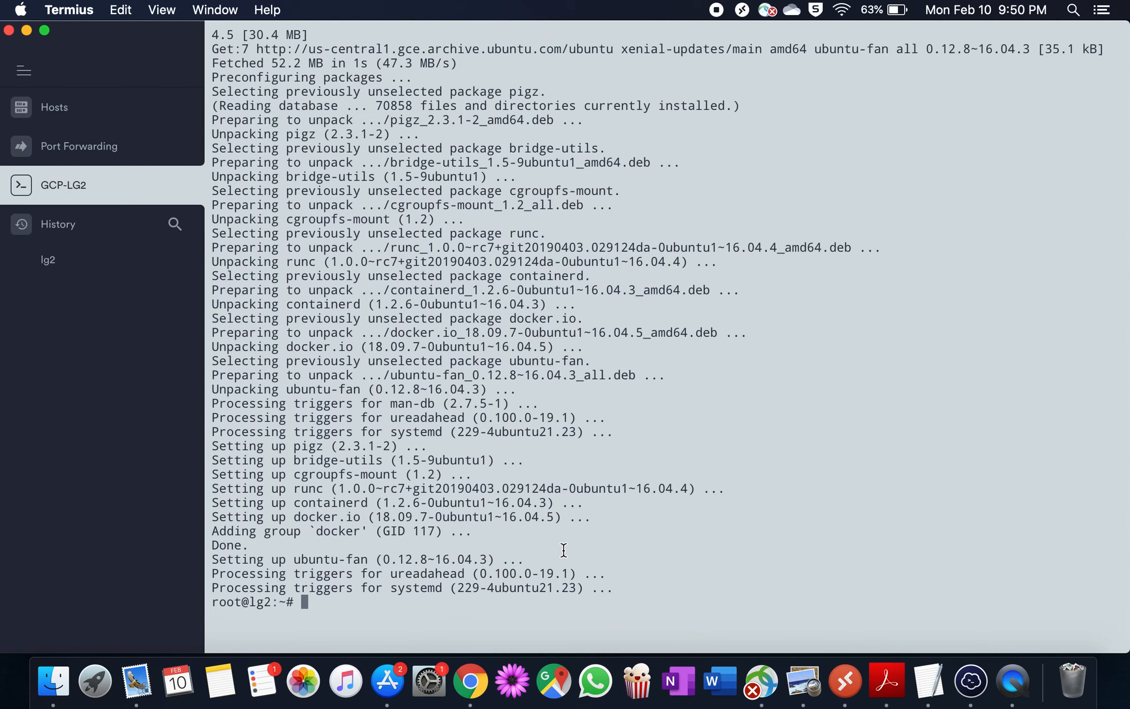
pyautogui.write('docker ps')
pyautogui.press('Return')
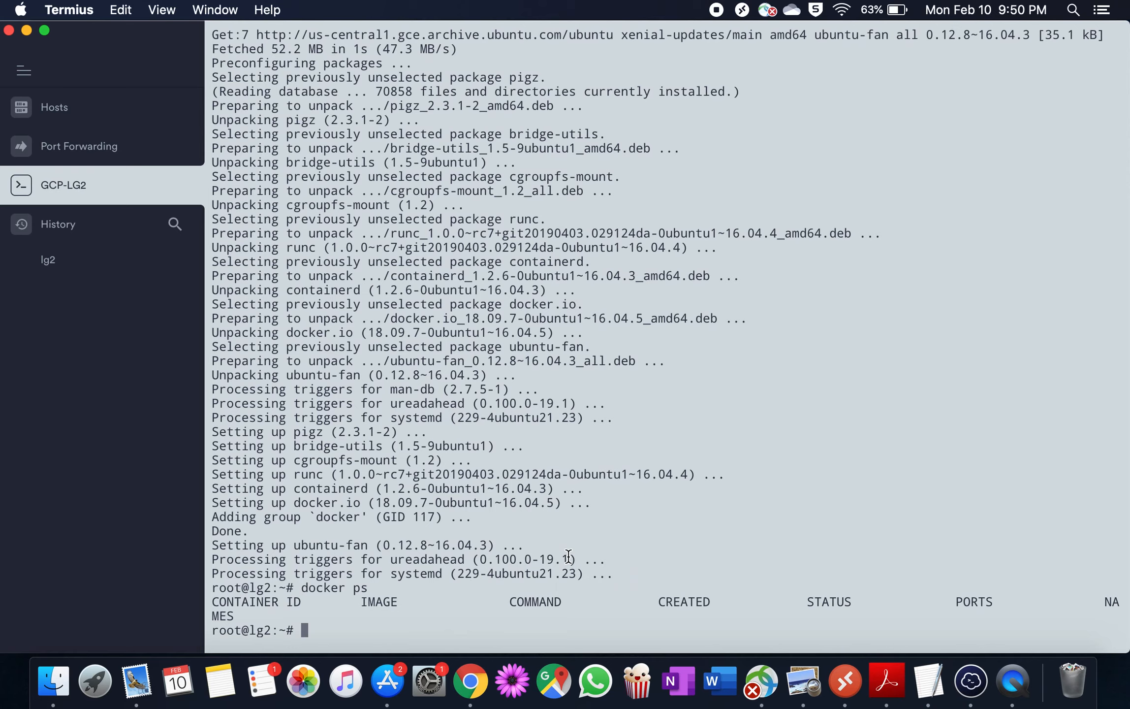
# Copy "sudo systemctl start docker" from Step 4 of the Chrome tutorial and run it in the Termius root shell
pyautogui.click(474, 677)
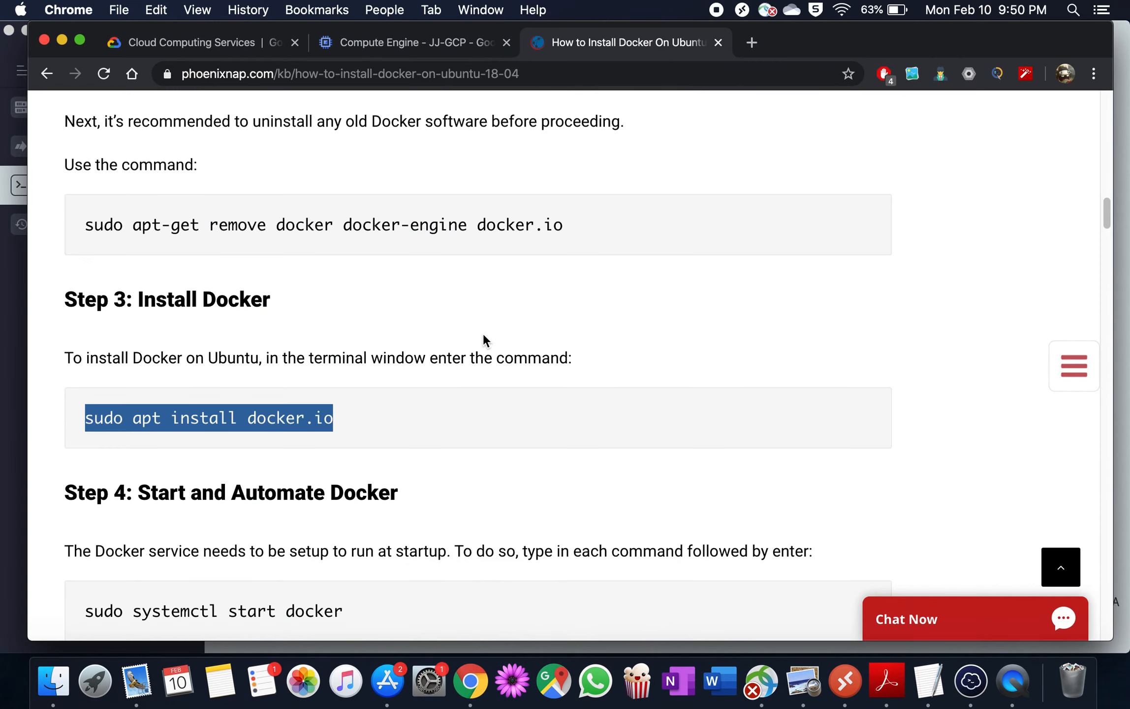
pyautogui.scroll(-3, 483, 335)
pyautogui.scroll(-3, 483, 339)
pyautogui.scroll(-1, 434, 449)
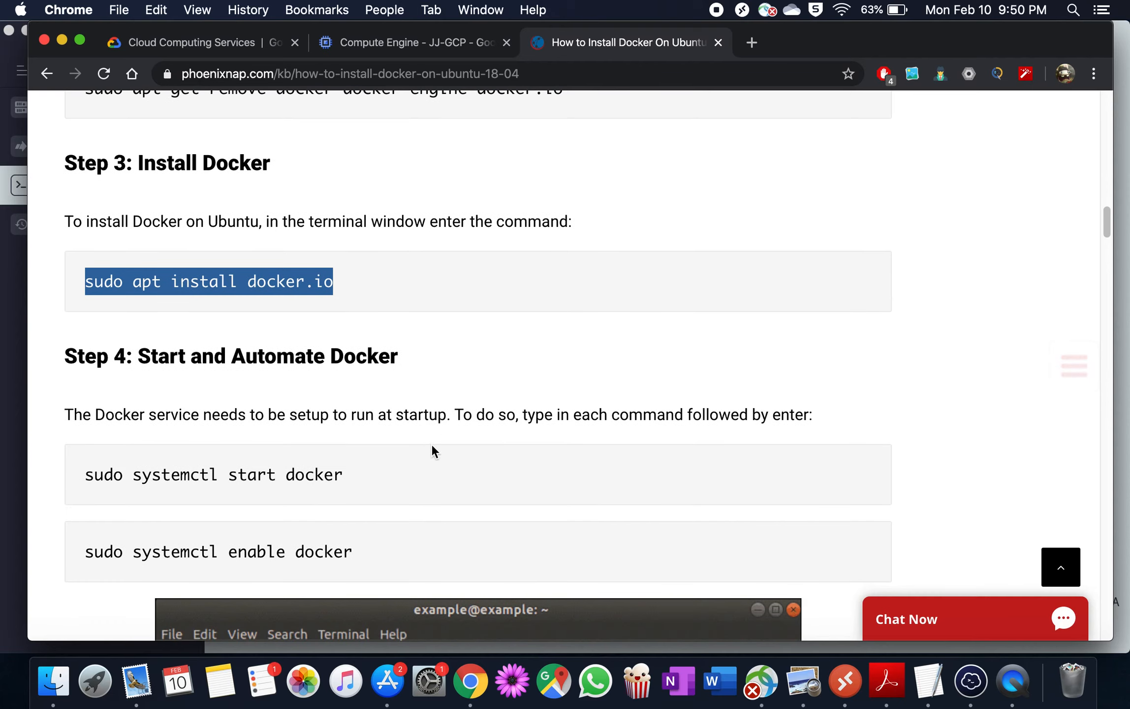
pyautogui.moveTo(325, 476); pyautogui.dragTo(68, 479)
pyautogui.moveTo(357, 476); pyautogui.dragTo(86, 478)
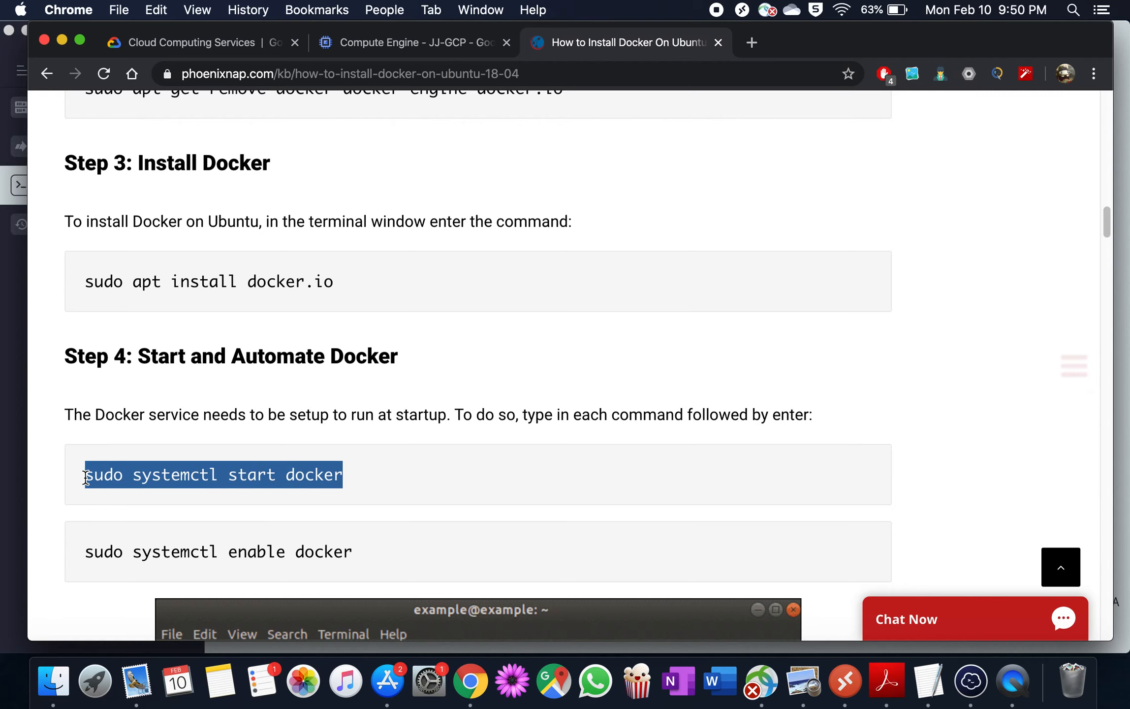
pyautogui.click(966, 677)
pyautogui.press('super+v')
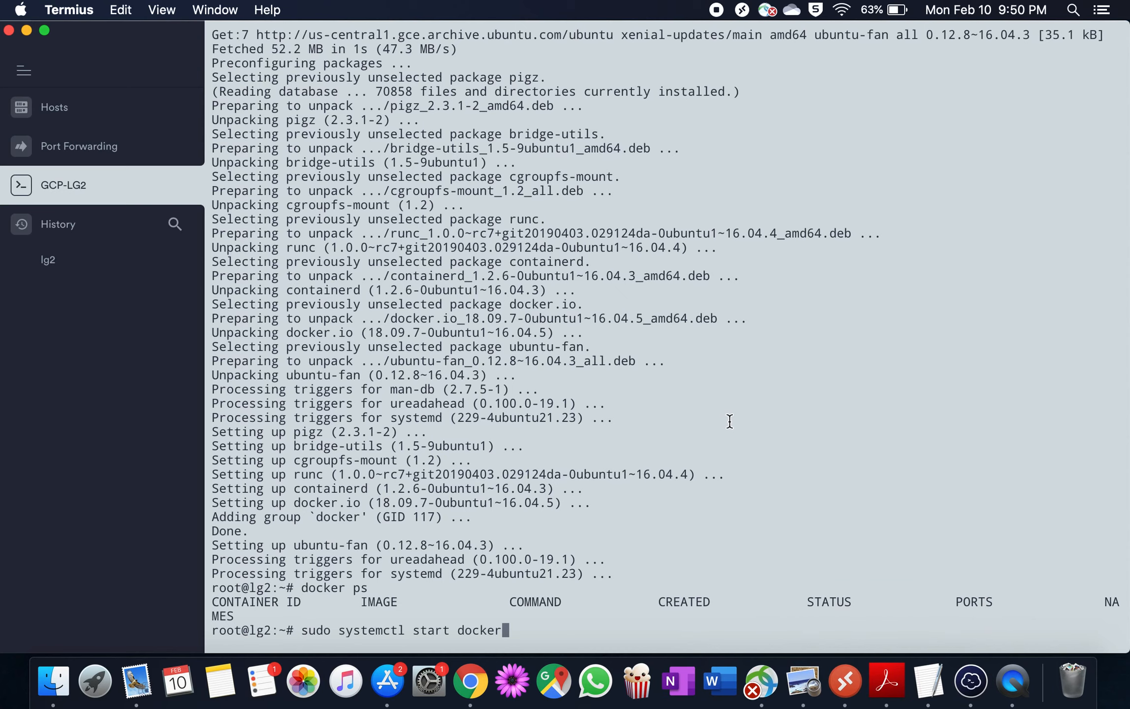
pyautogui.press('Return')
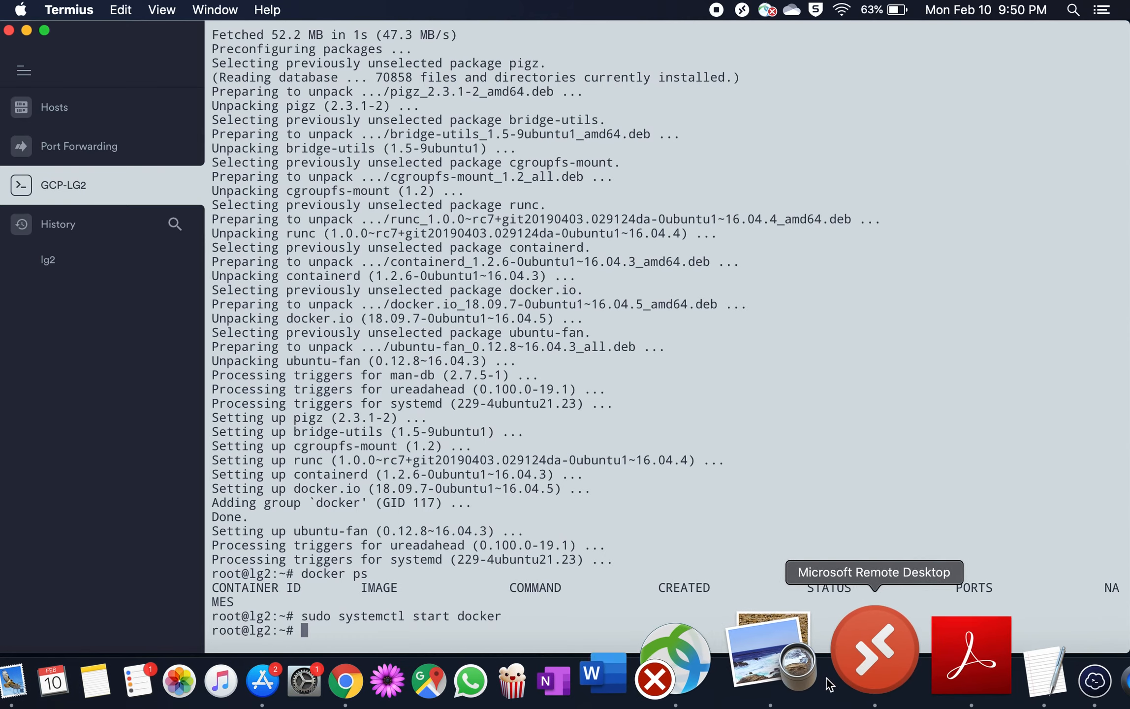
# Copy the docker pull command from the installation guide in Preview and run it in Termius as "docker pull performancetesting/load_generator_linux:12.62"
pyautogui.click(799, 658)
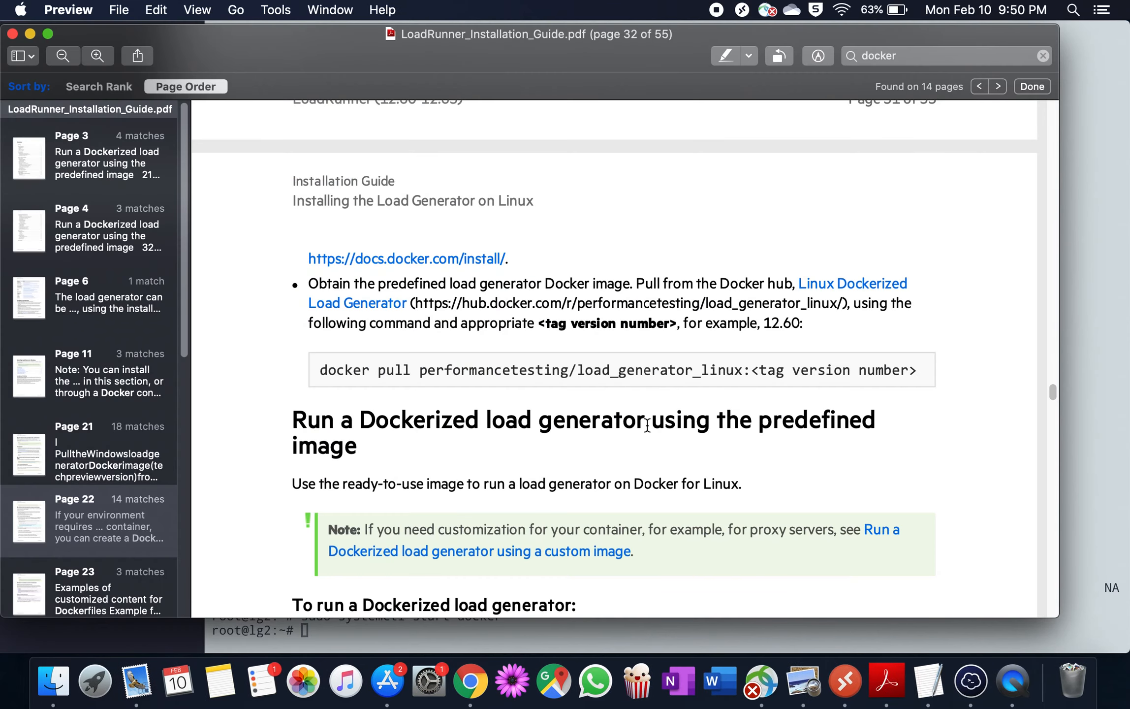
pyautogui.scroll(-2, 646, 426)
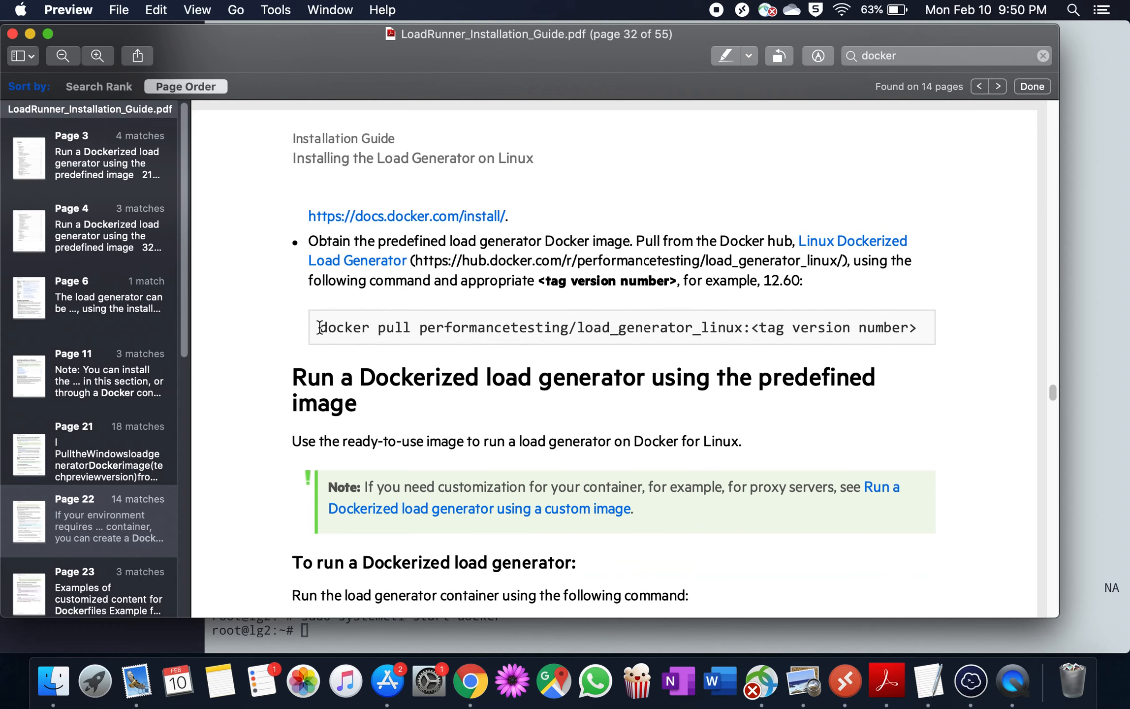
pyautogui.moveTo(319, 328); pyautogui.dragTo(747, 330)
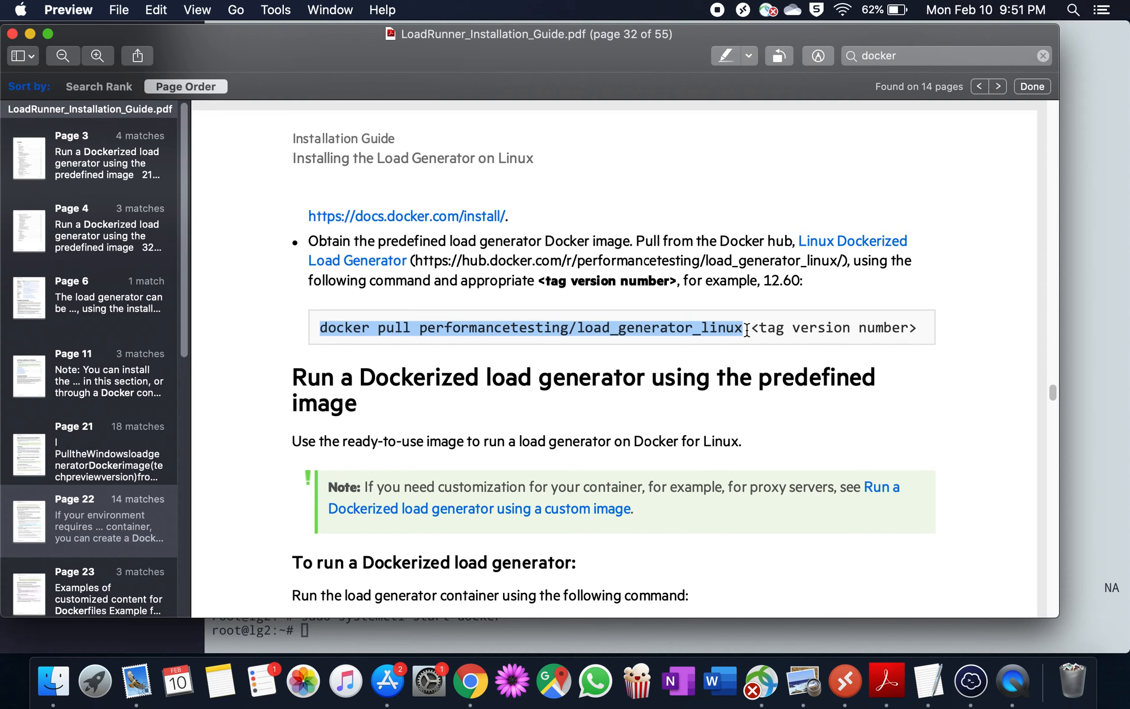
pyautogui.moveTo(746, 329); pyautogui.dragTo(751, 330)
pyautogui.press('super+c')
pyautogui.click(965, 677)
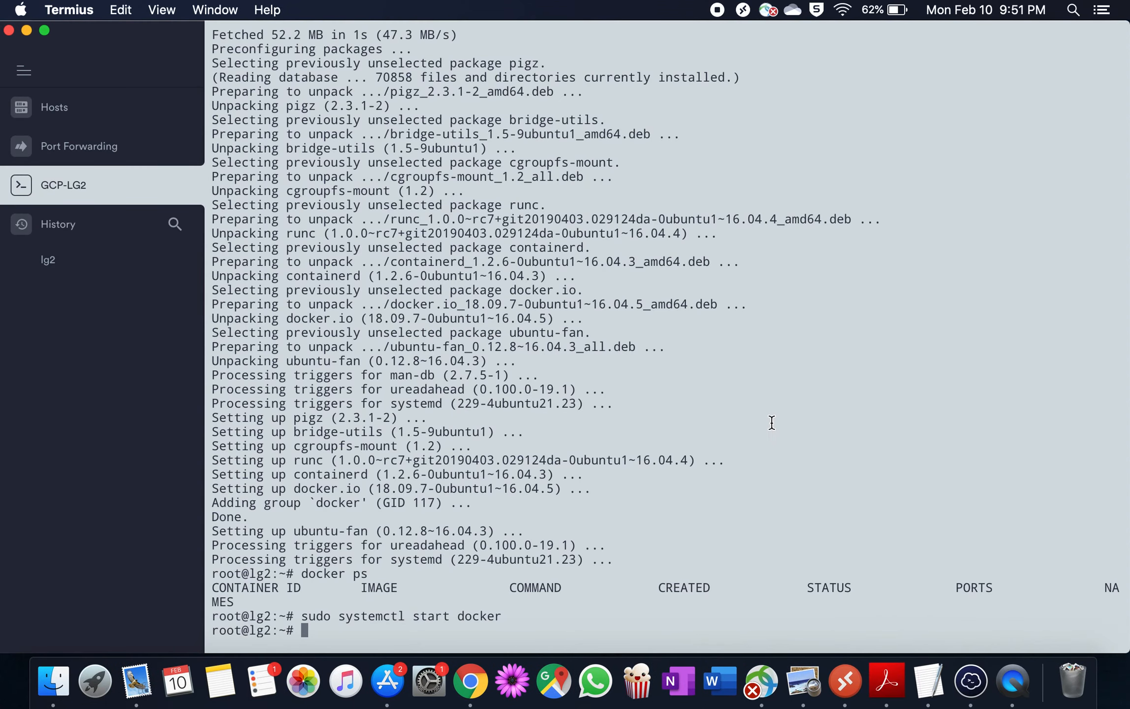
pyautogui.press('super+v')
pyautogui.write('1')
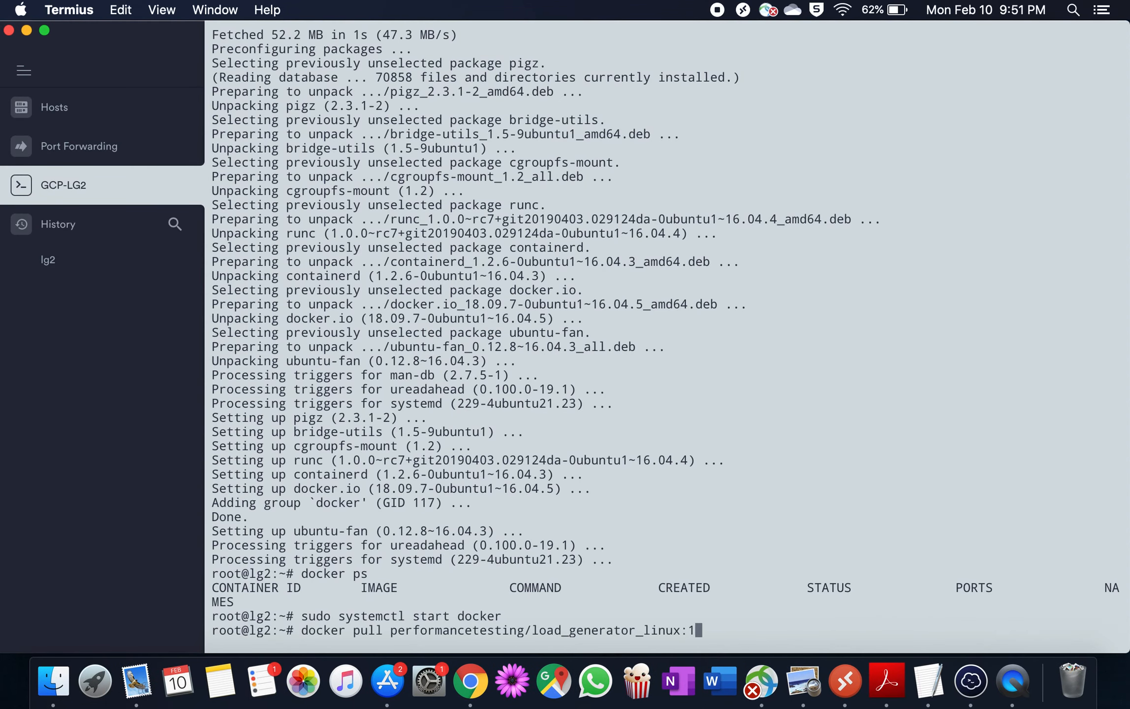
pyautogui.write('2.62')
pyautogui.press('Return')
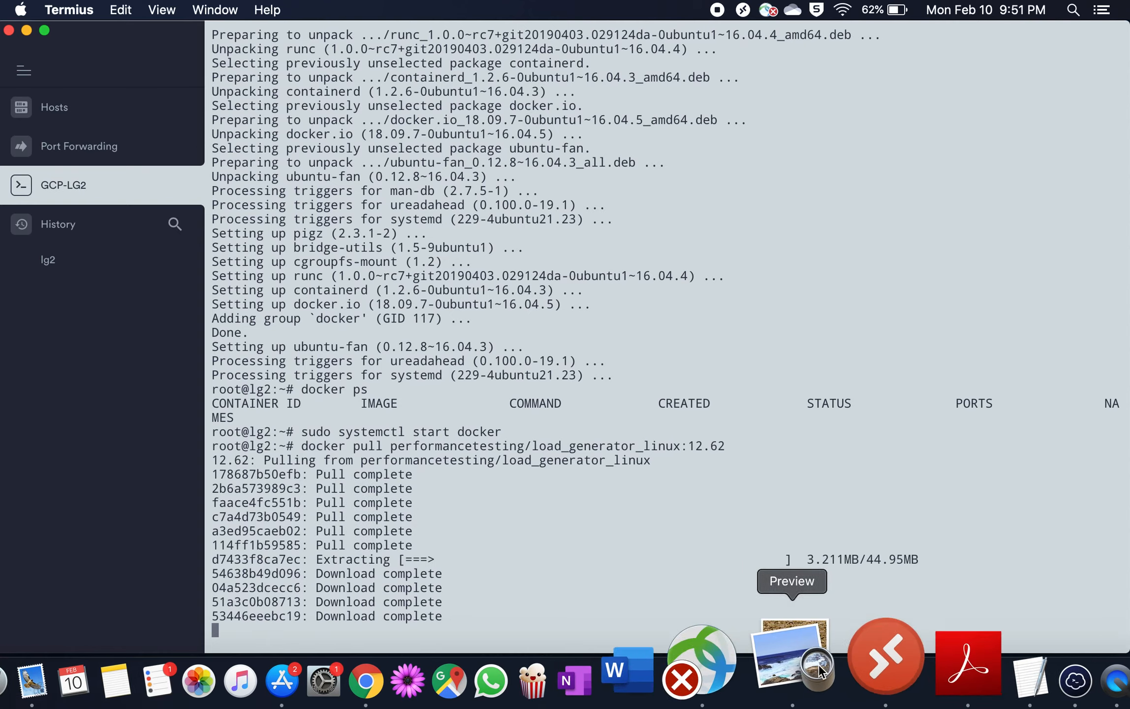
# Switch to the TextEdit checklist, mark item 5 (Setup docker in VM) as Done and append a dash to item 6
pyautogui.click(945, 683)
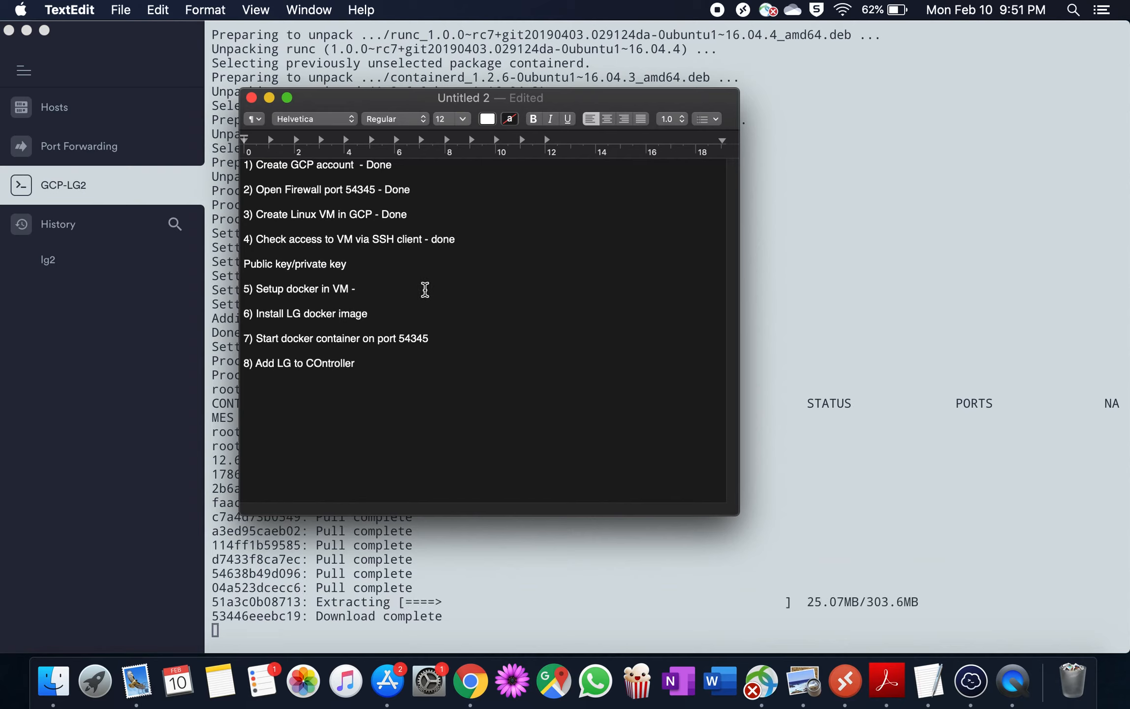
pyautogui.write('Done')
pyautogui.press('Down')
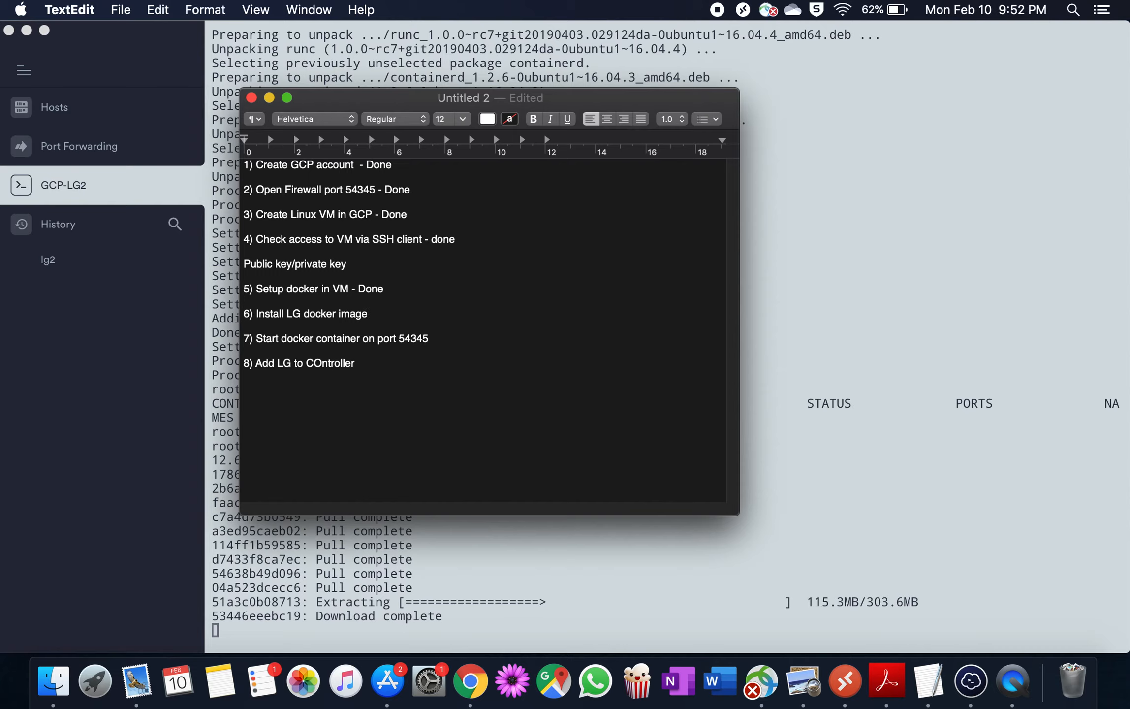
pyautogui.write('-')
pyautogui.moveTo(378, 313); pyautogui.dragTo(256, 313)
pyautogui.click(412, 311)
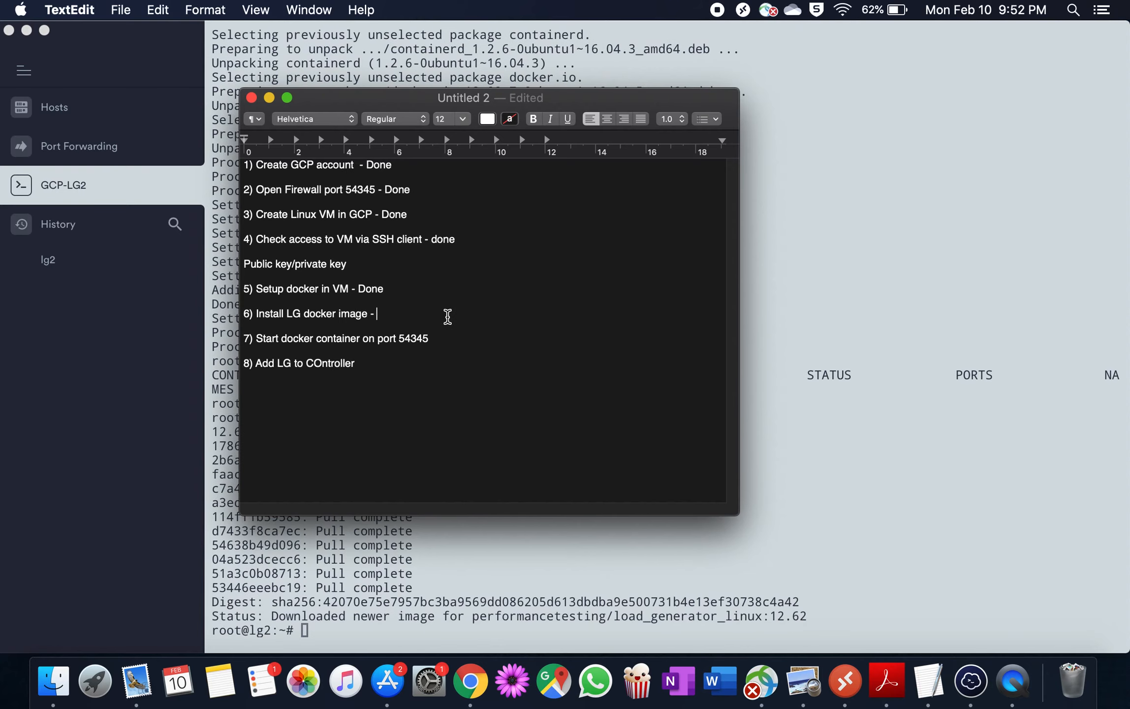
# Copy the docker run command from page 32 of the guide in Preview and add an empty line below item 6 in TextEdit
pyautogui.click(355, 610)
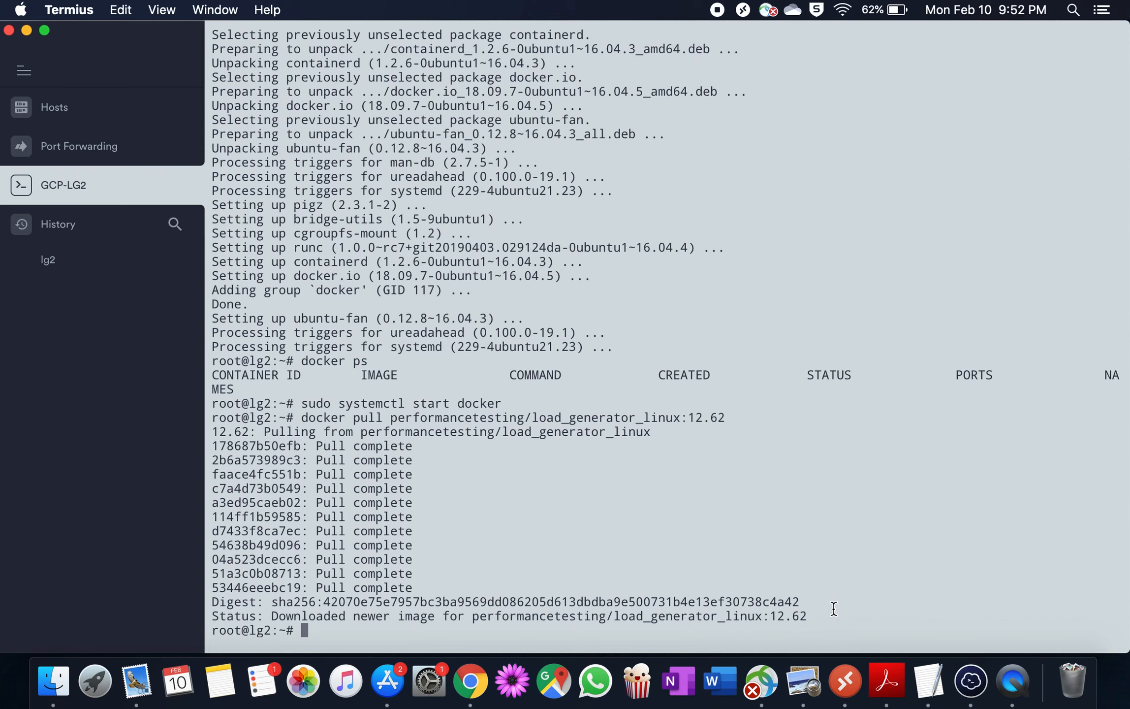
pyautogui.click(805, 675)
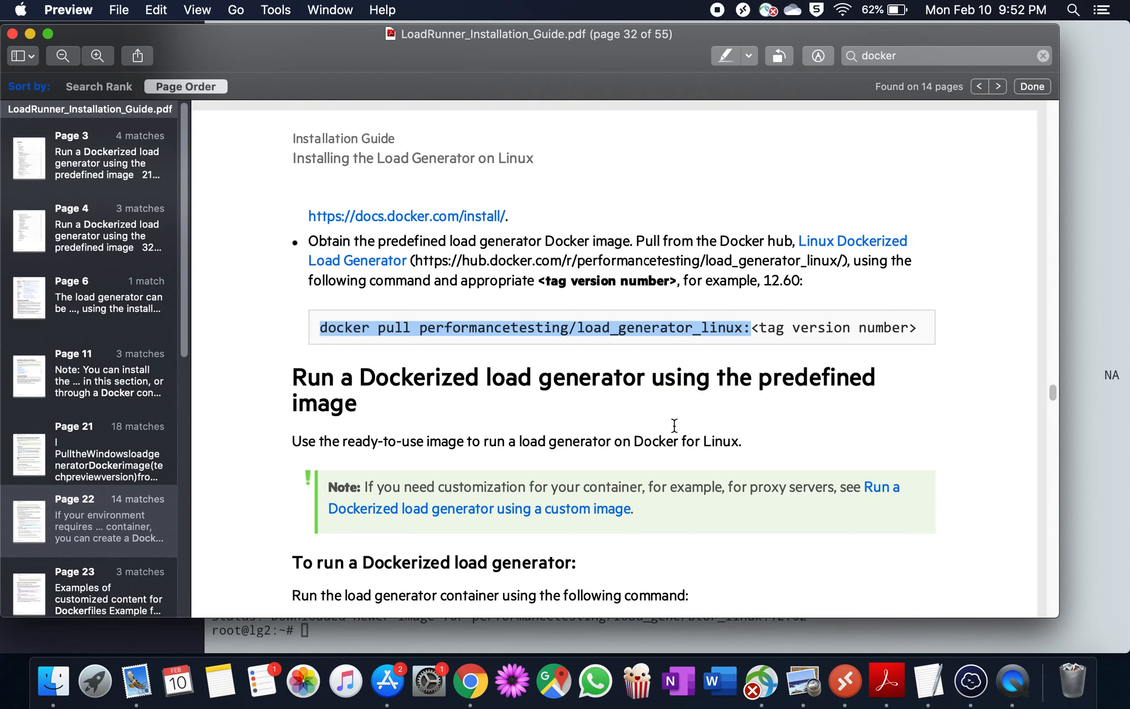
pyautogui.scroll(-5, 684, 416)
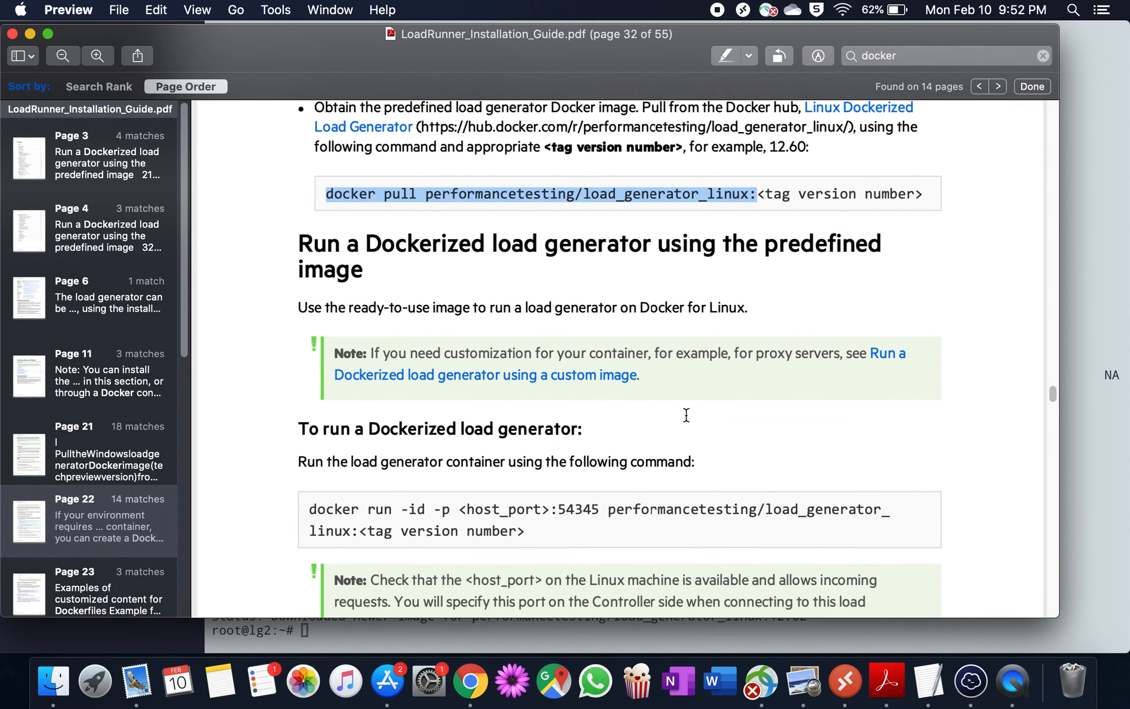
pyautogui.scroll(-5, 686, 415)
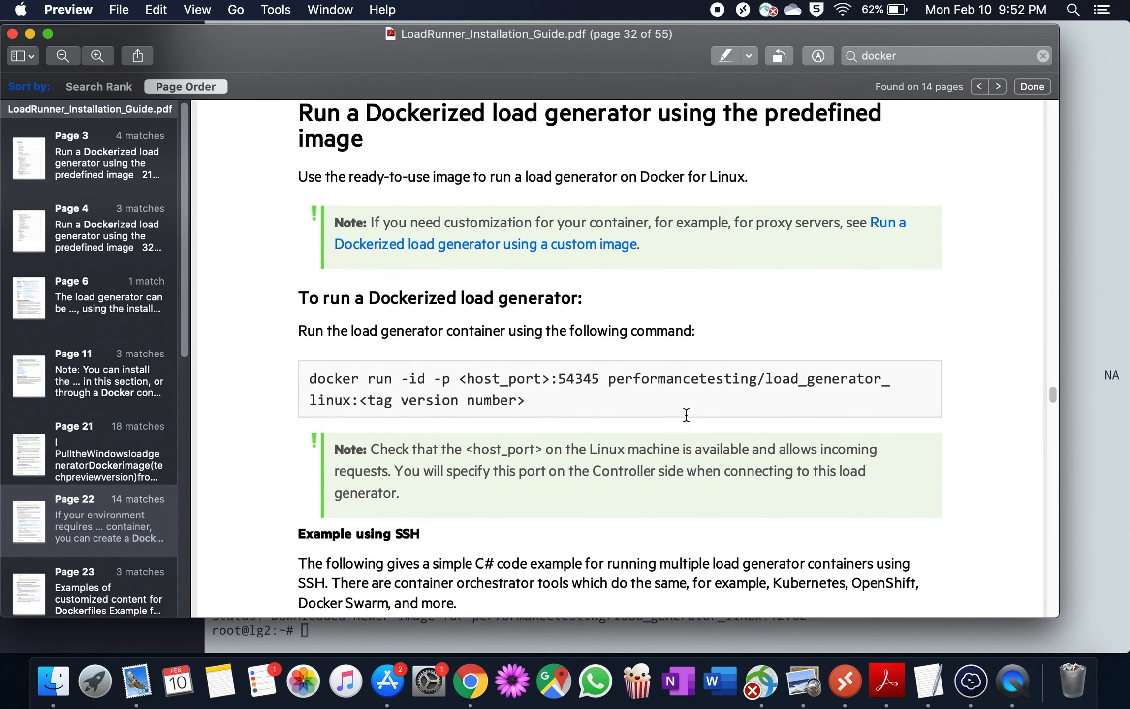
pyautogui.moveTo(309, 380); pyautogui.dragTo(918, 373)
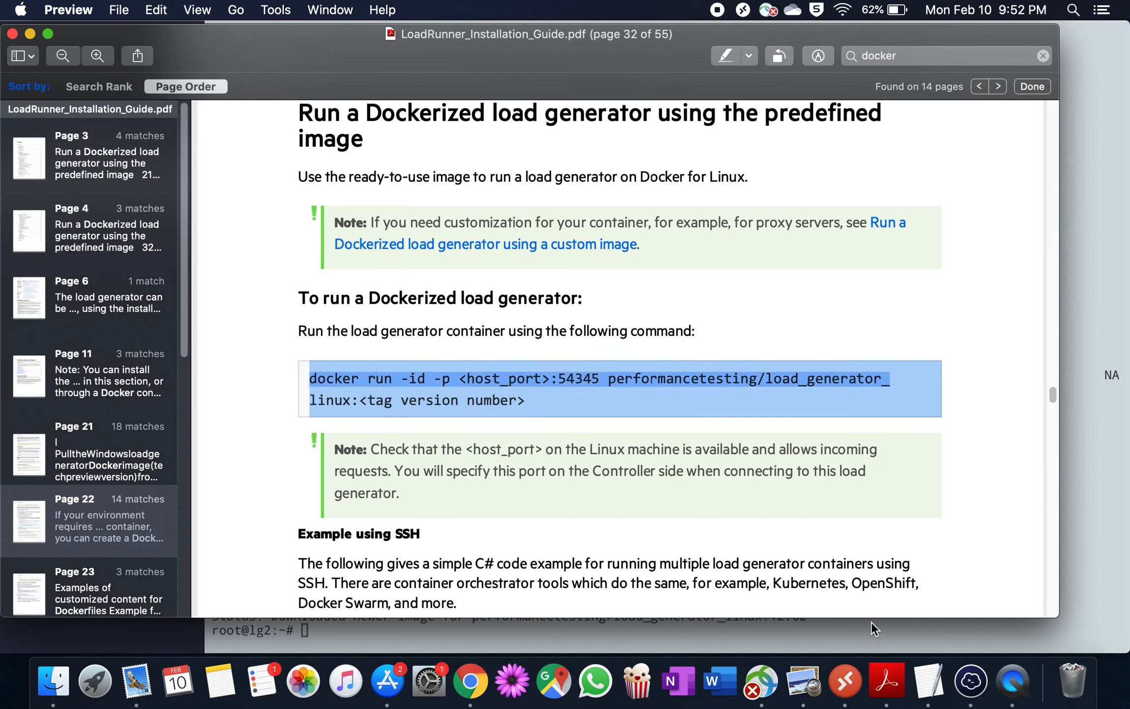
pyautogui.click(926, 671)
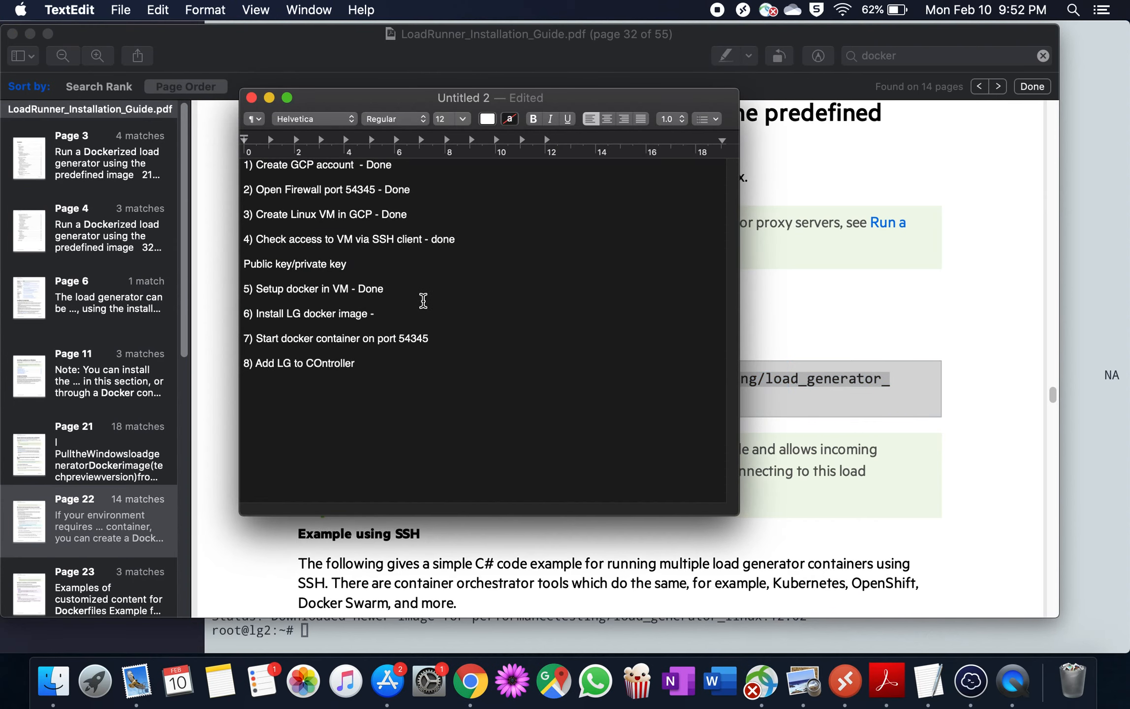
pyautogui.write('Done')
pyautogui.press('BackSpace')
pyautogui.press('BackSpace')
pyautogui.press('BackSpace')
pyautogui.press('BackSpace')
pyautogui.press('Return')
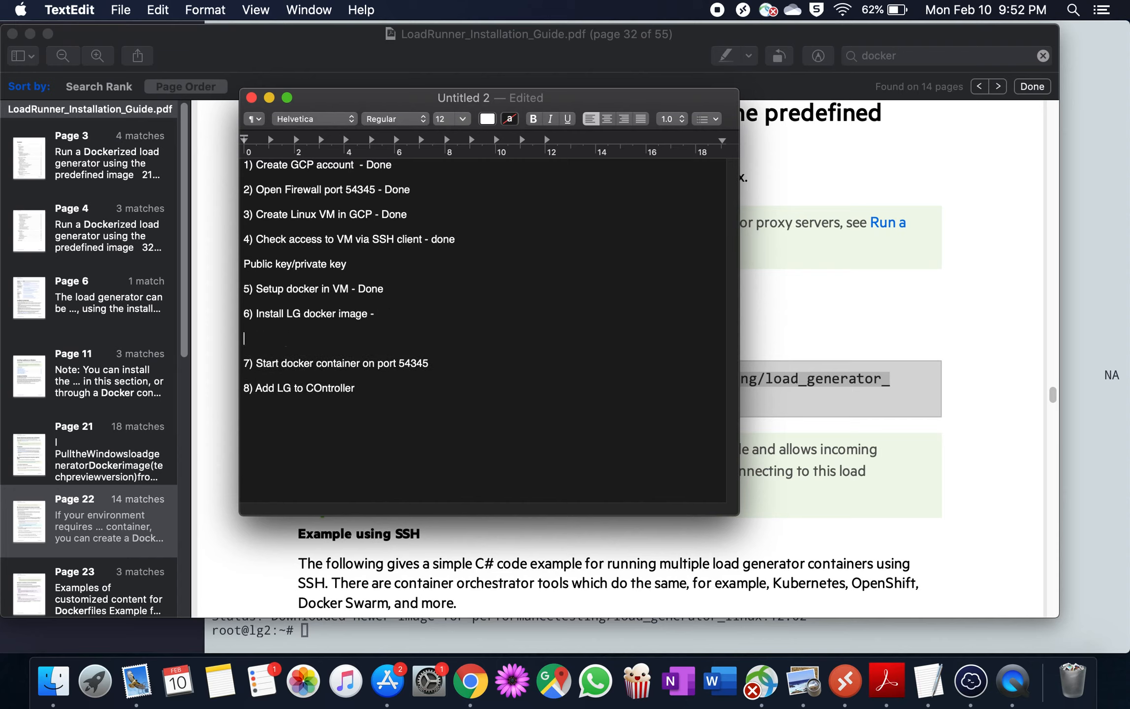
# Recopy the first line of the guide's docker run command, paste it below checklist item 6 and complete it with "linux:12.62"
pyautogui.press('super+v')
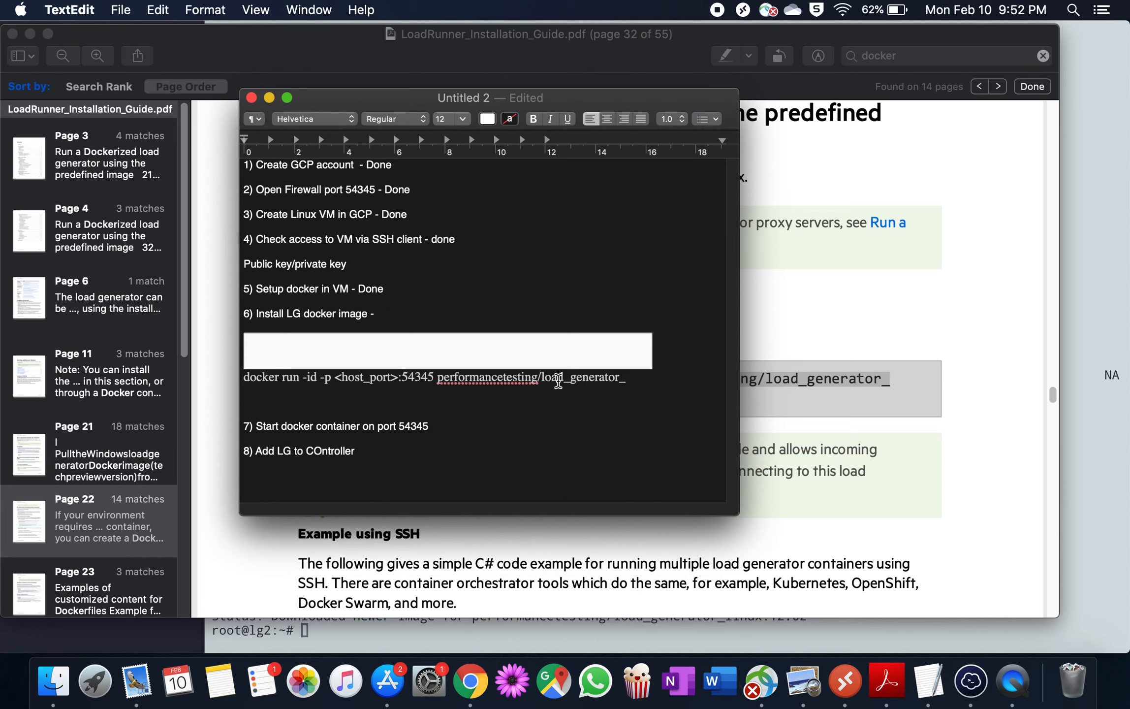
pyautogui.press('super+z')
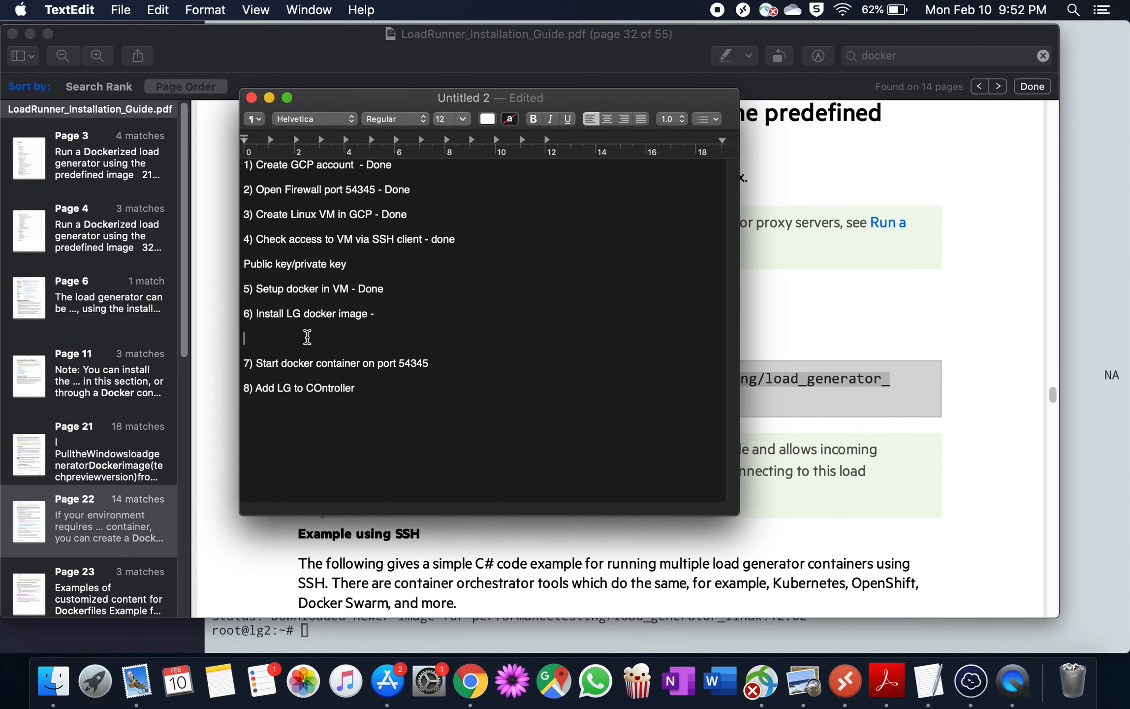
pyautogui.click(879, 314)
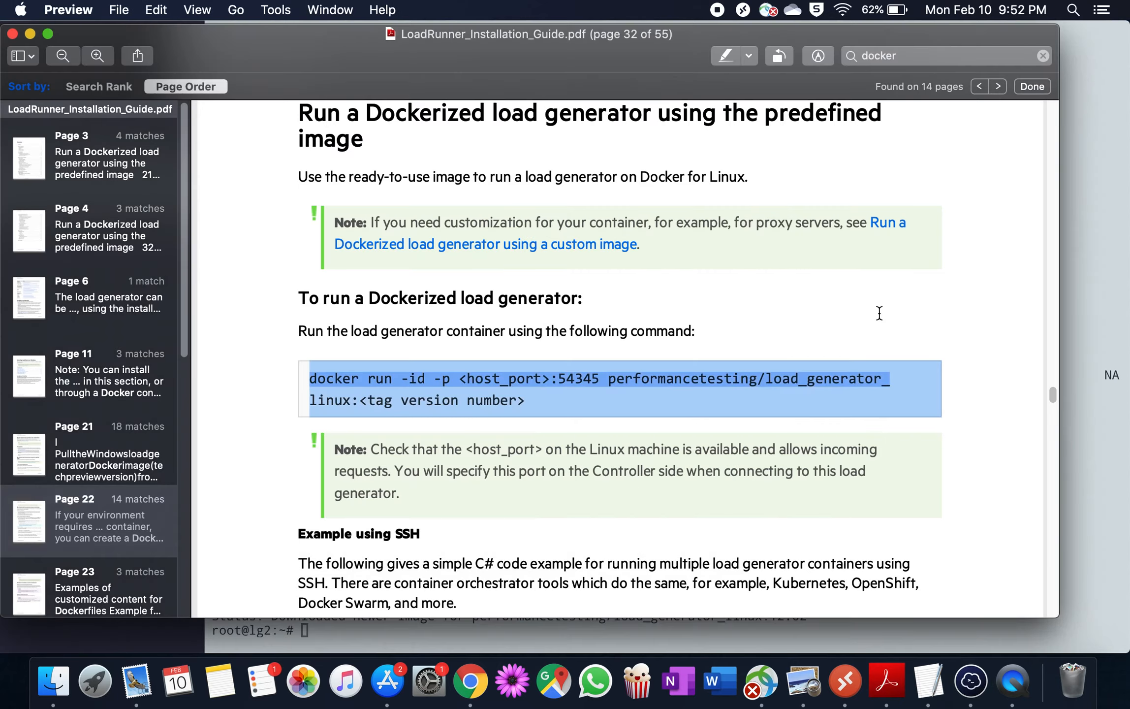
pyautogui.click(329, 383)
pyautogui.moveTo(309, 379); pyautogui.dragTo(891, 384)
pyautogui.press('super+c')
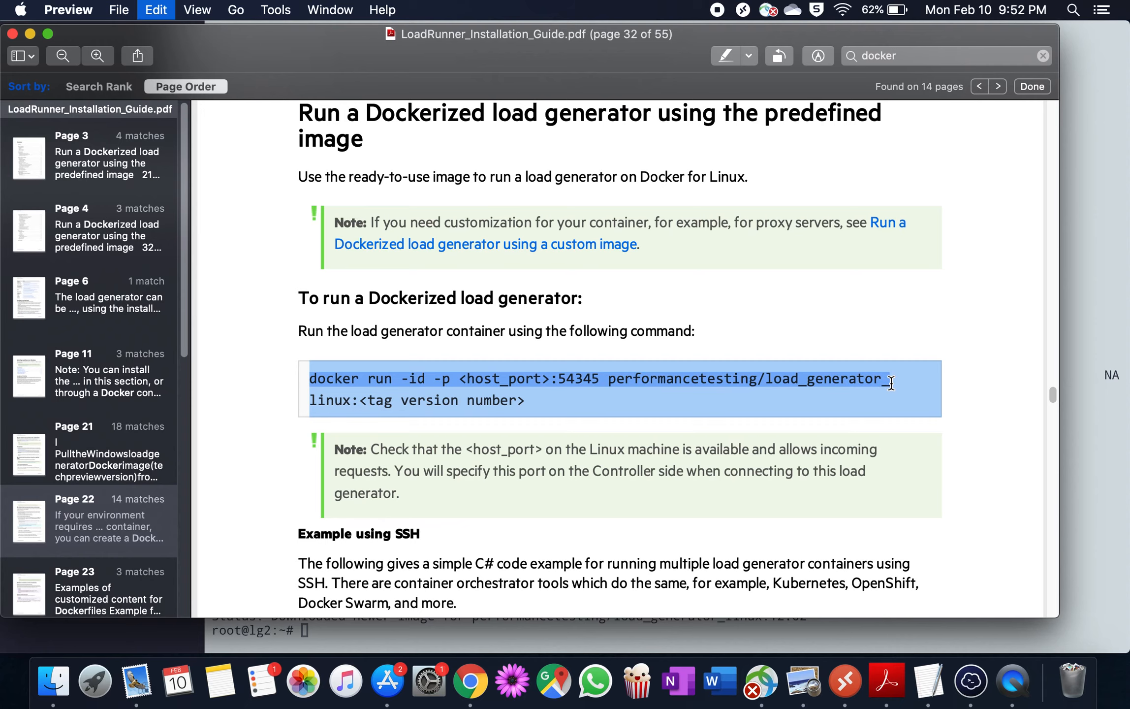
pyautogui.click(938, 670)
pyautogui.press('super+v')
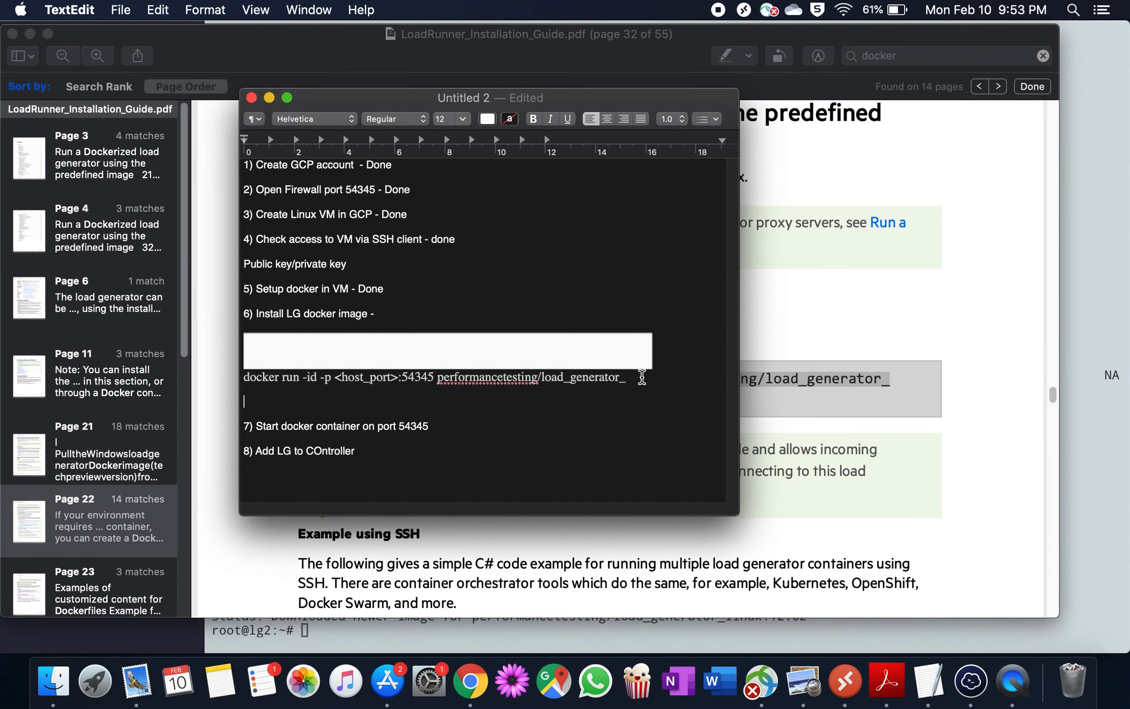
pyautogui.click(922, 413)
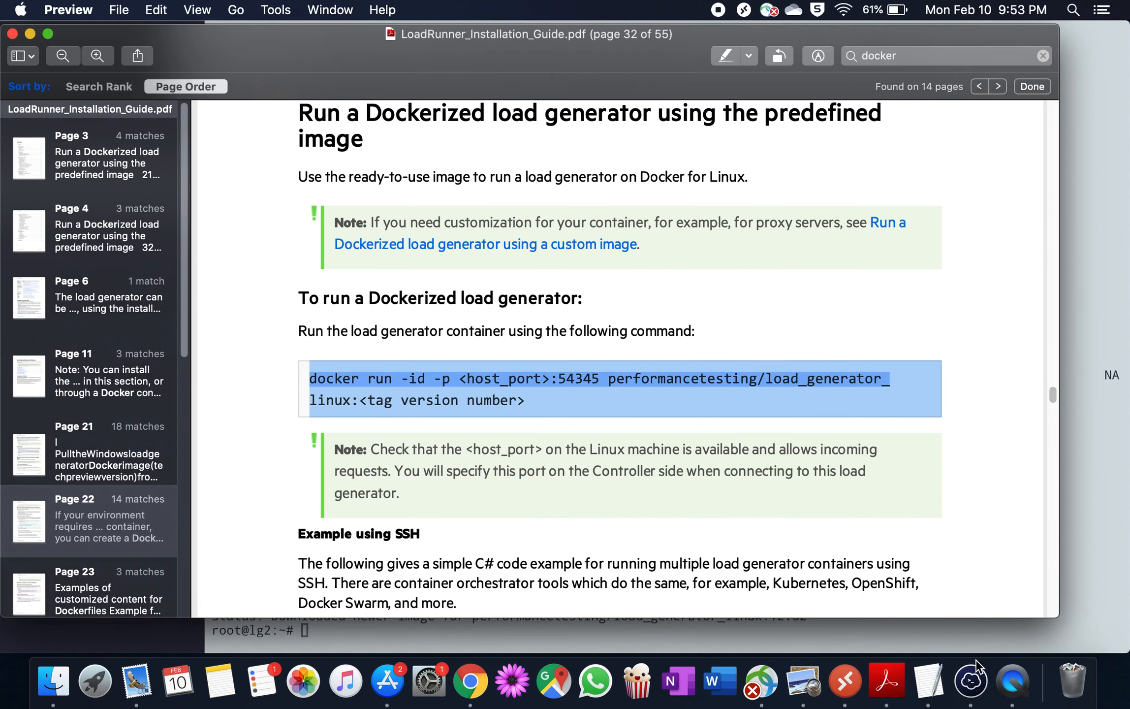
pyautogui.click(932, 684)
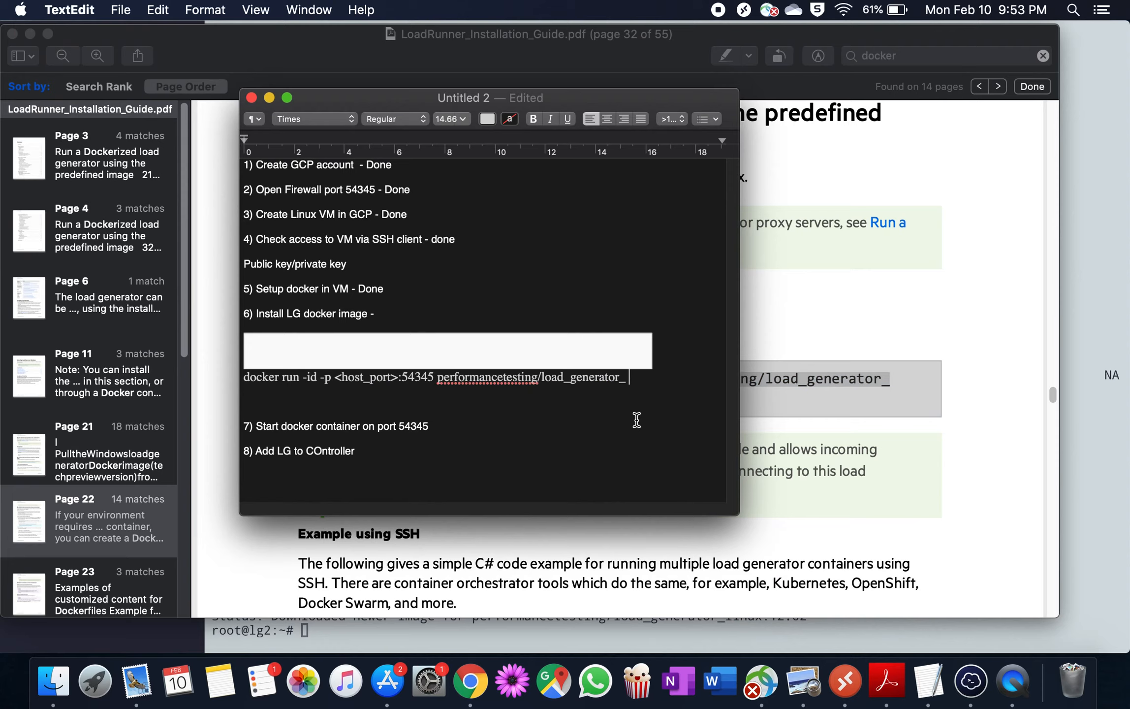
pyautogui.write('linux:12.62')
# Examine the <host_port>:54345 port mapping in the docker run command of the checklist
pyautogui.moveTo(244, 379); pyautogui.dragTo(689, 383)
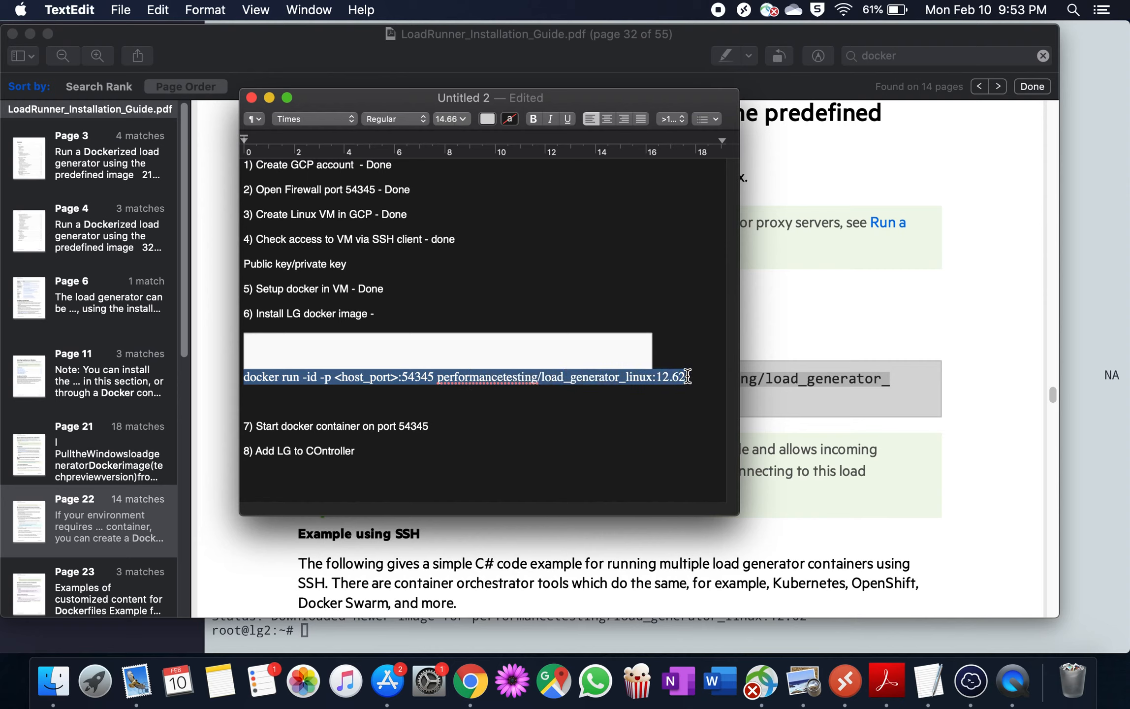
pyautogui.click(687, 376)
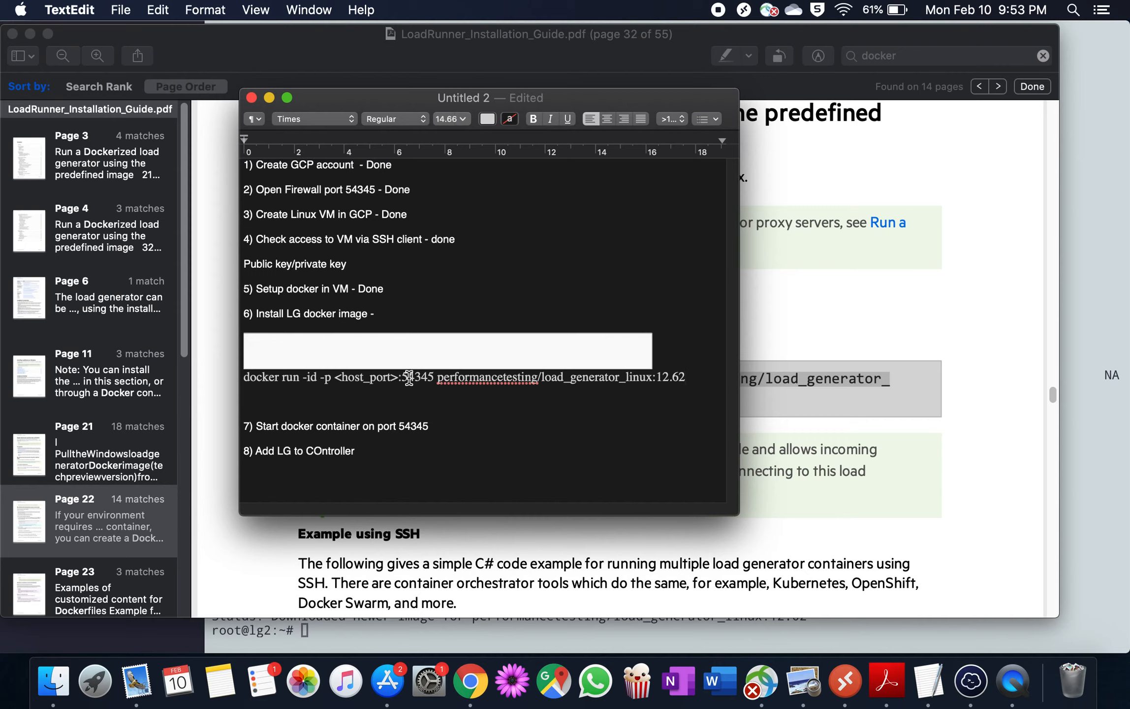
pyautogui.moveTo(399, 379); pyautogui.dragTo(337, 380)
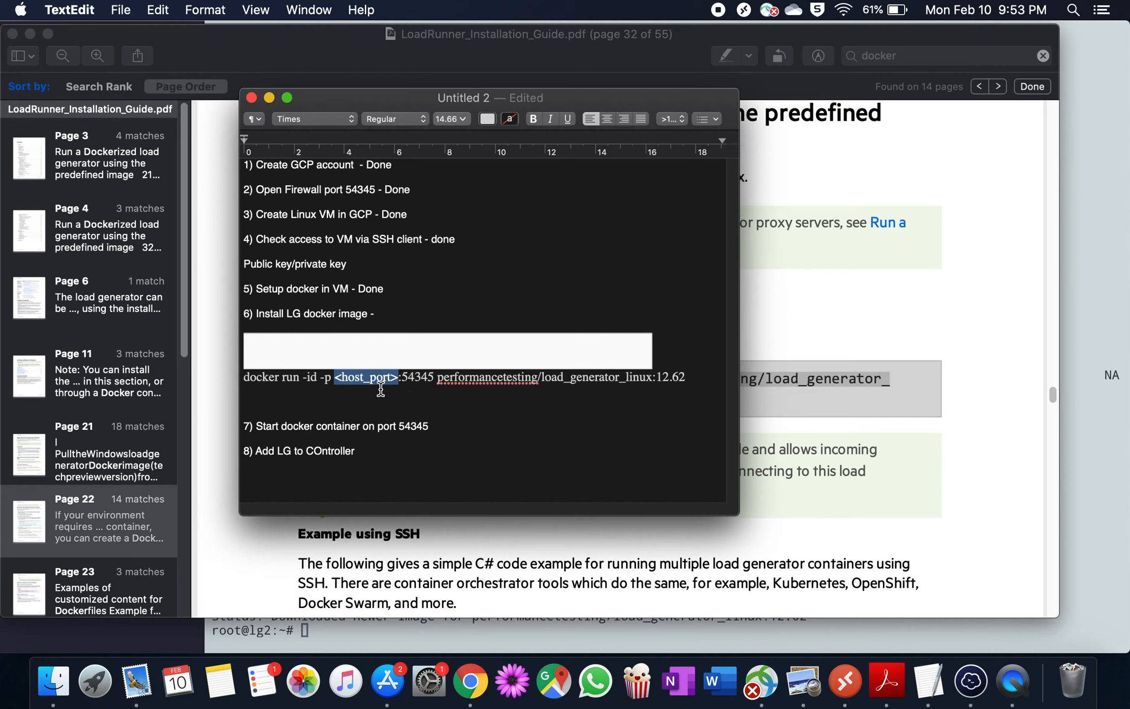
pyautogui.click(436, 376)
pyautogui.moveTo(435, 377); pyautogui.dragTo(406, 377)
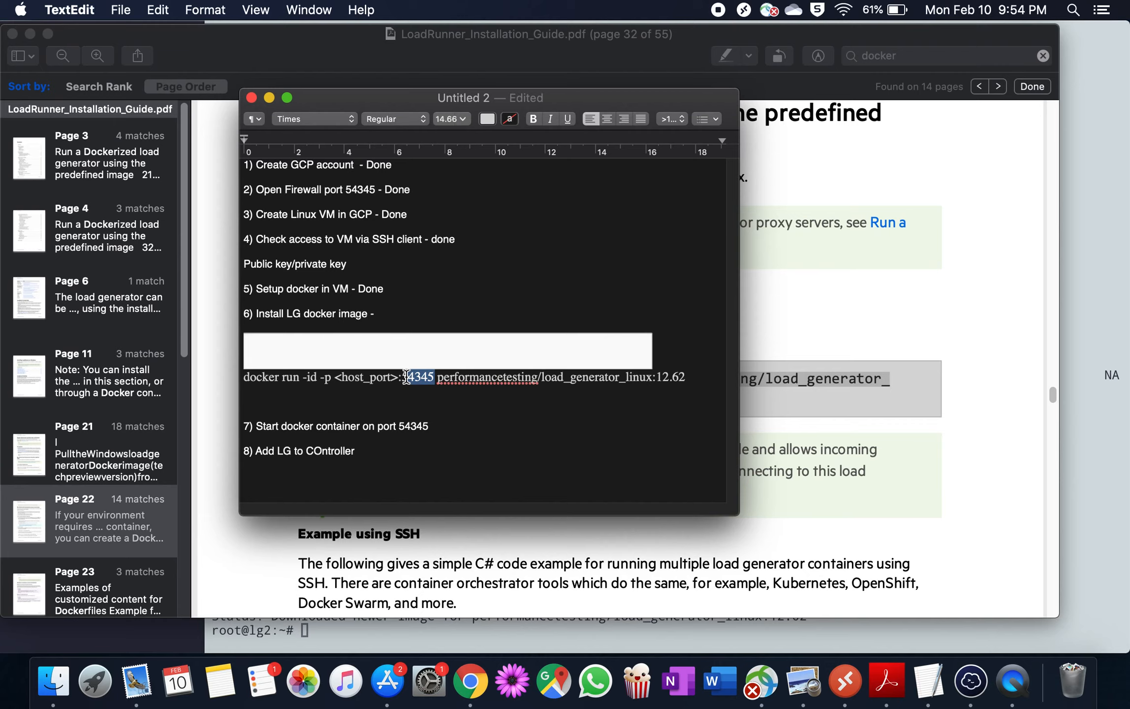
pyautogui.click(410, 377)
pyautogui.moveTo(406, 378); pyautogui.dragTo(337, 379)
pyautogui.click(436, 377)
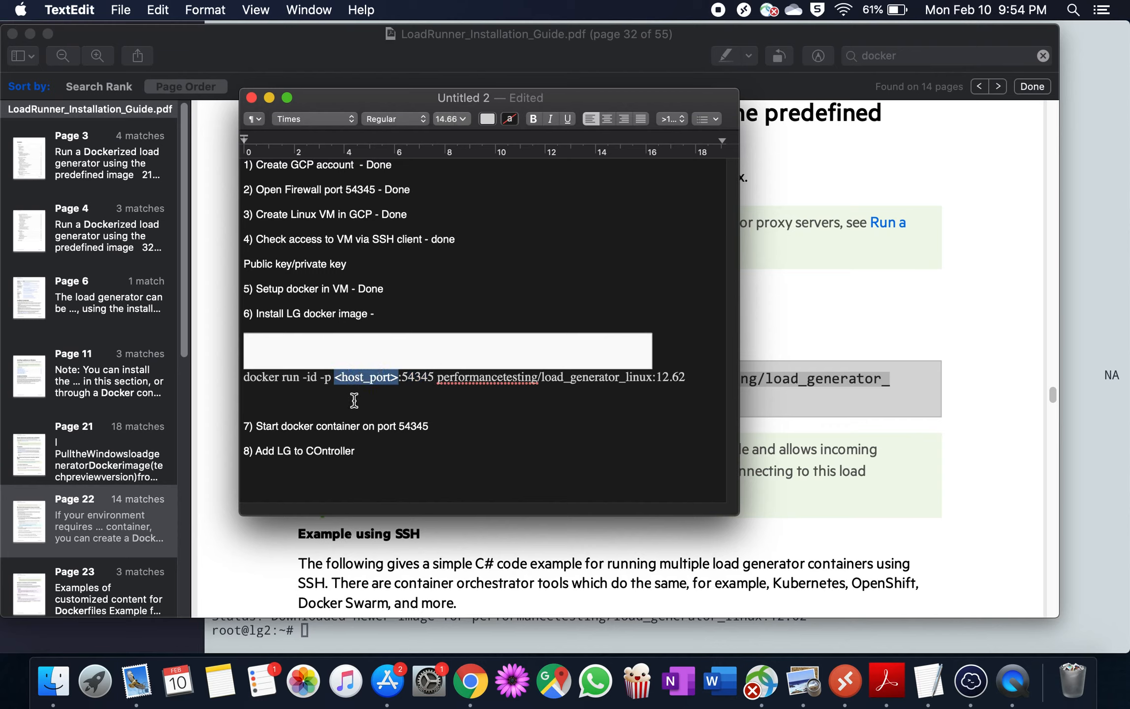
# Replace <host_port> with 54345 in the checklist's docker run command, then run the completed command in the Termius terminal
pyautogui.write('54345')
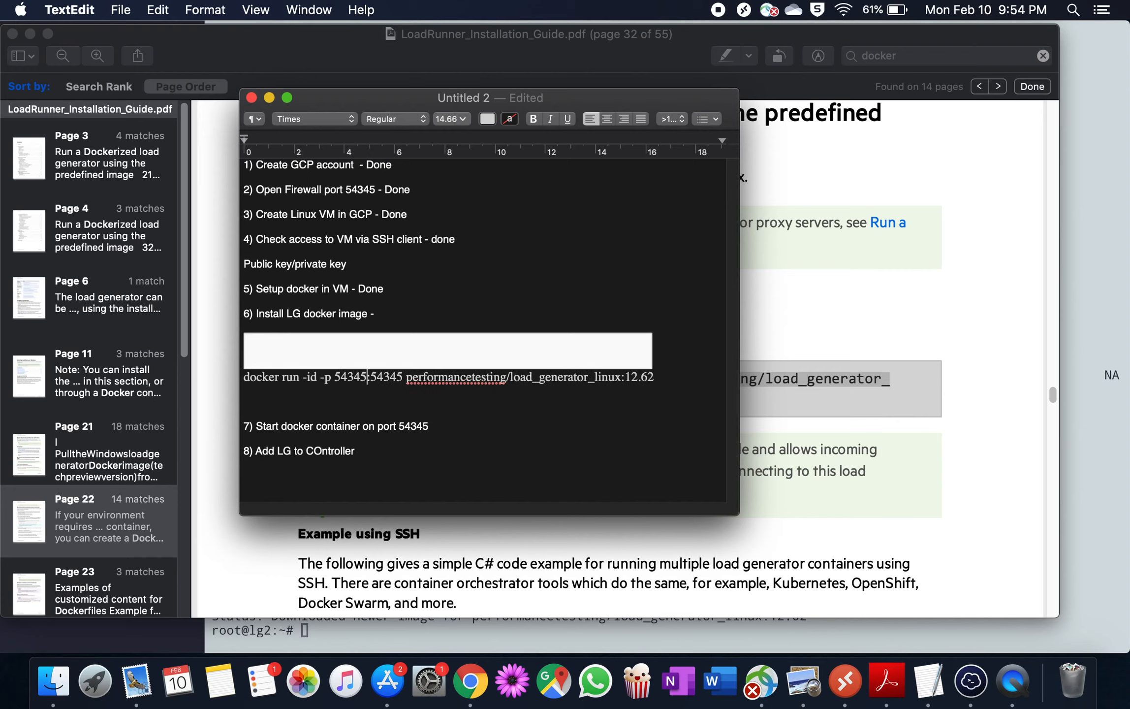
pyautogui.moveTo(672, 377); pyautogui.dragTo(244, 383)
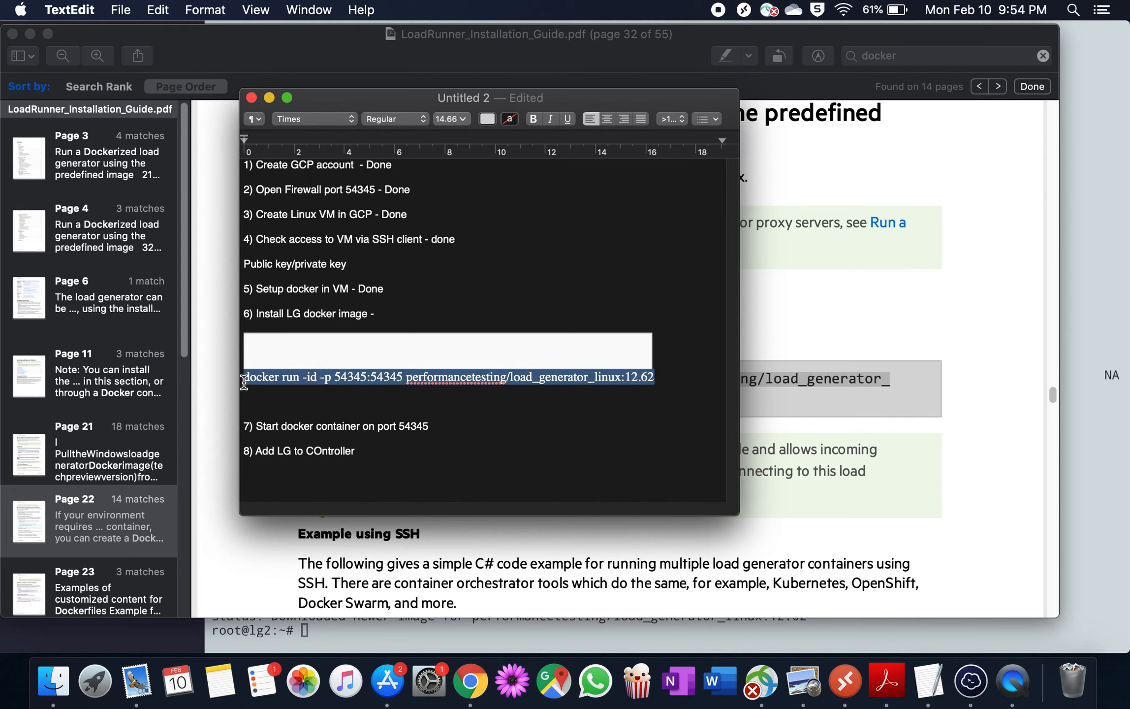
pyautogui.press('super+c')
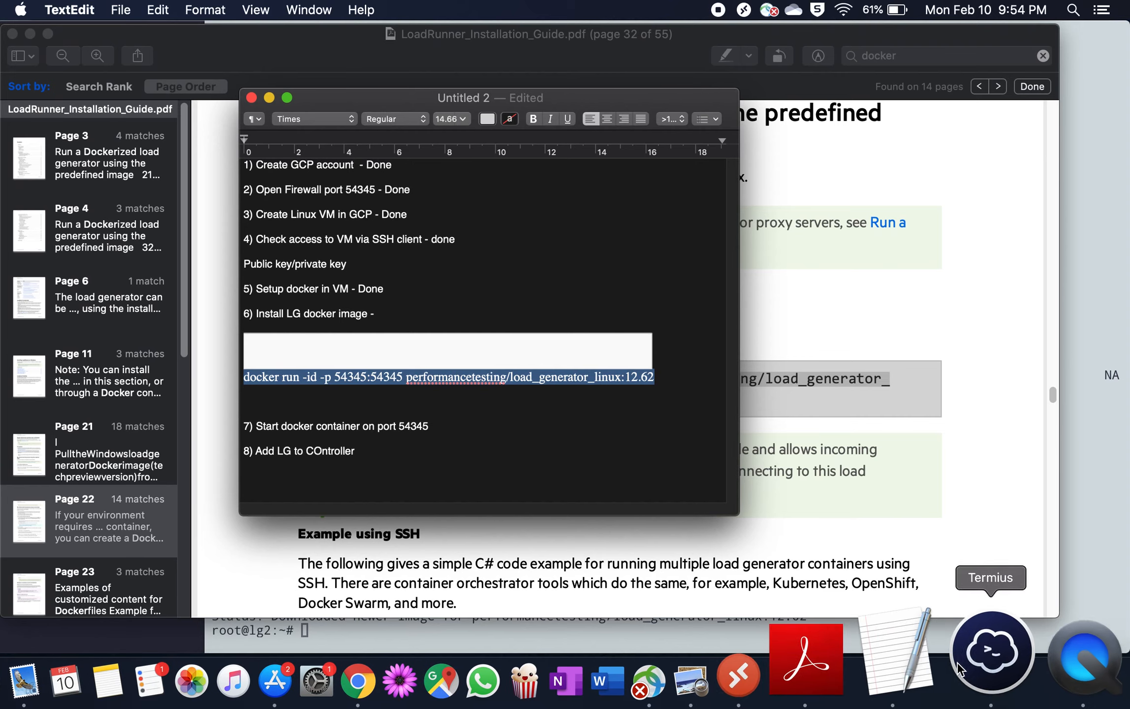
pyautogui.click(975, 683)
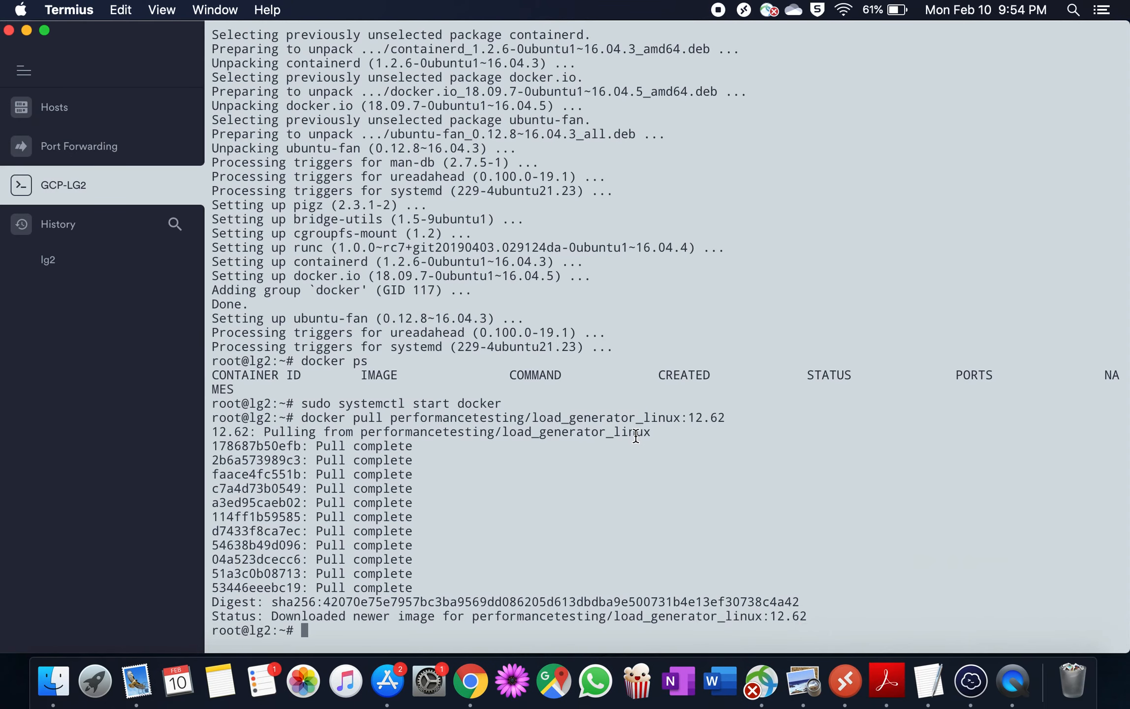
pyautogui.press('super+v')
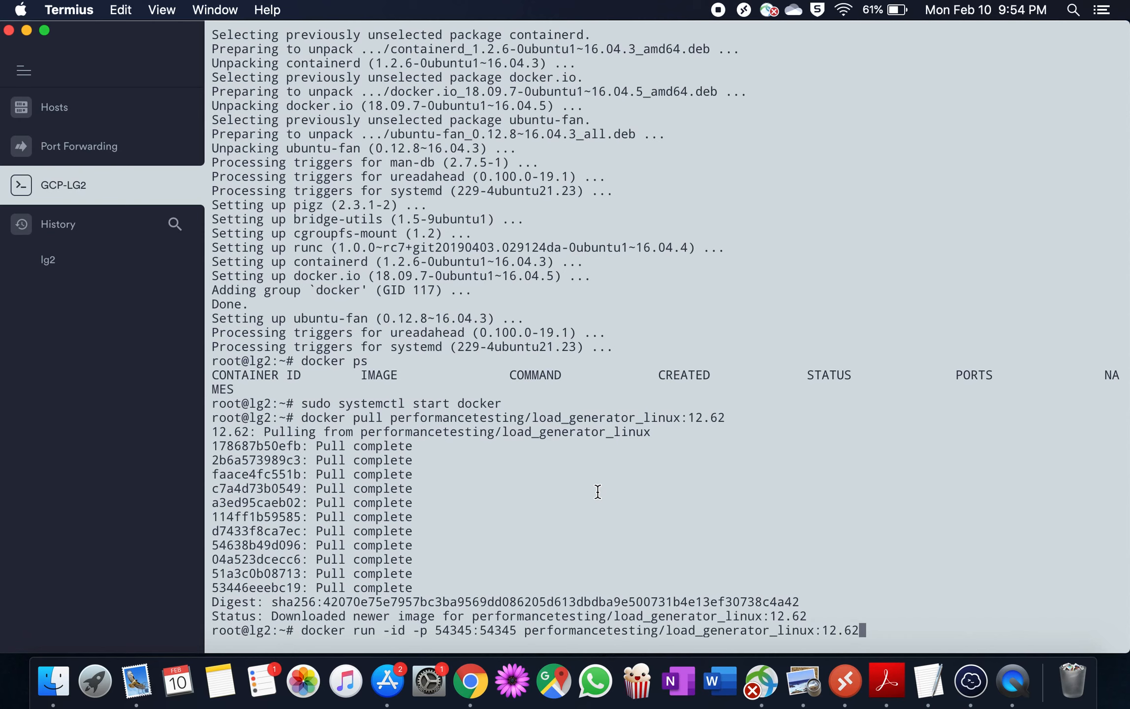
pyautogui.press('Return')
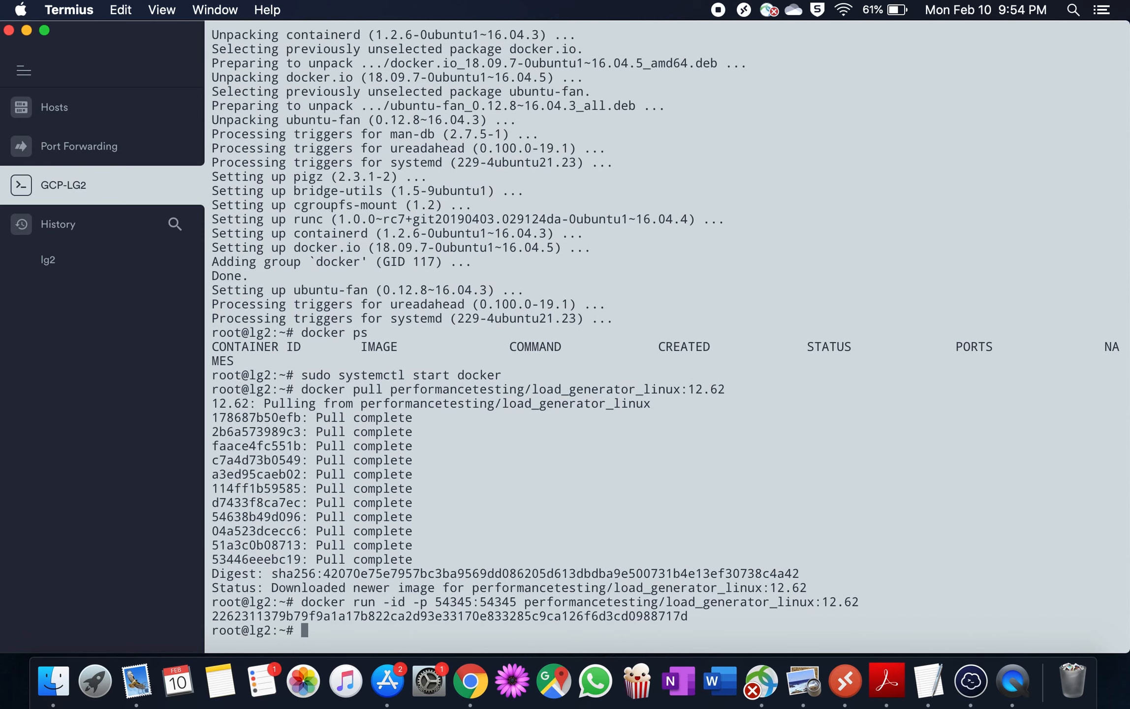
# List the running containers with "docker ps" and examine the load generator container's port mapping
pyautogui.write('ps')
pyautogui.press('BackSpace')
pyautogui.press('BackSpace')
pyautogui.press('BackSpace')
pyautogui.write('docker ps')
pyautogui.press('Return')
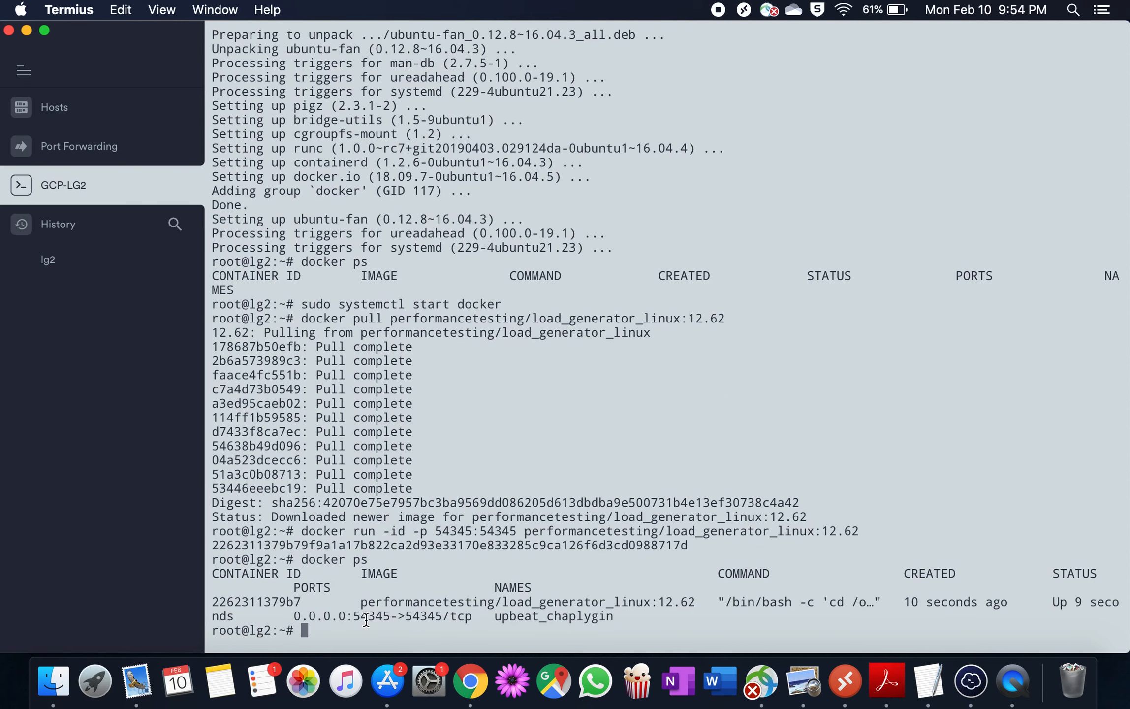
pyautogui.moveTo(353, 617); pyautogui.dragTo(443, 614)
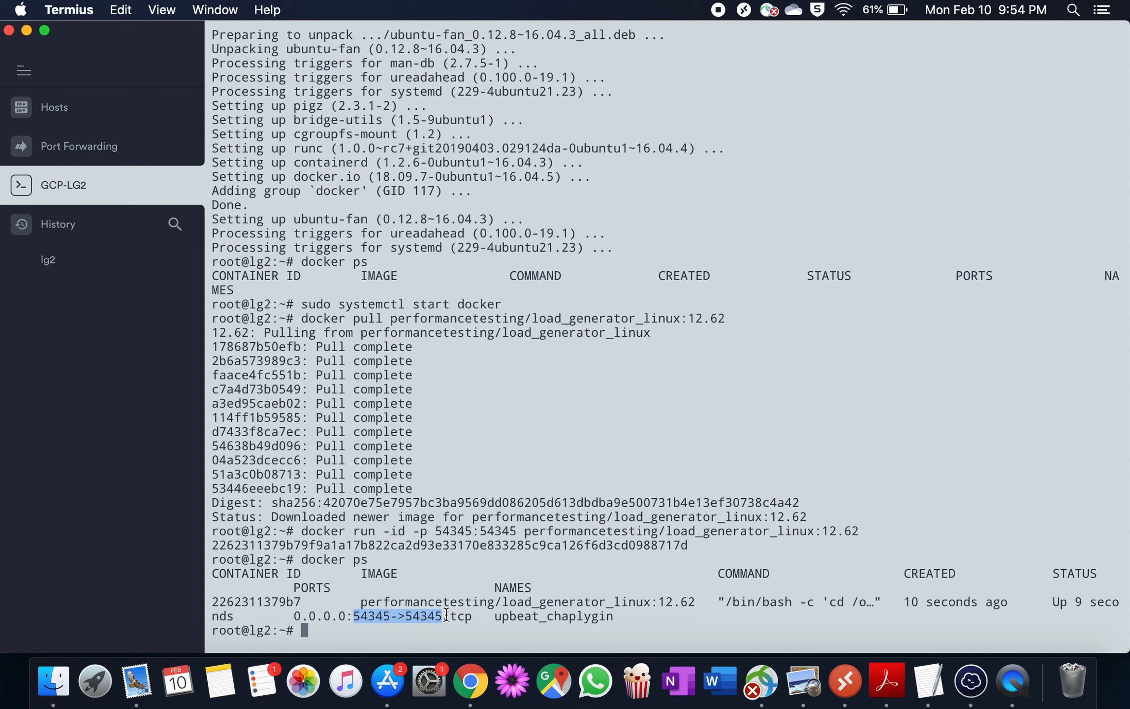
pyautogui.click(516, 617)
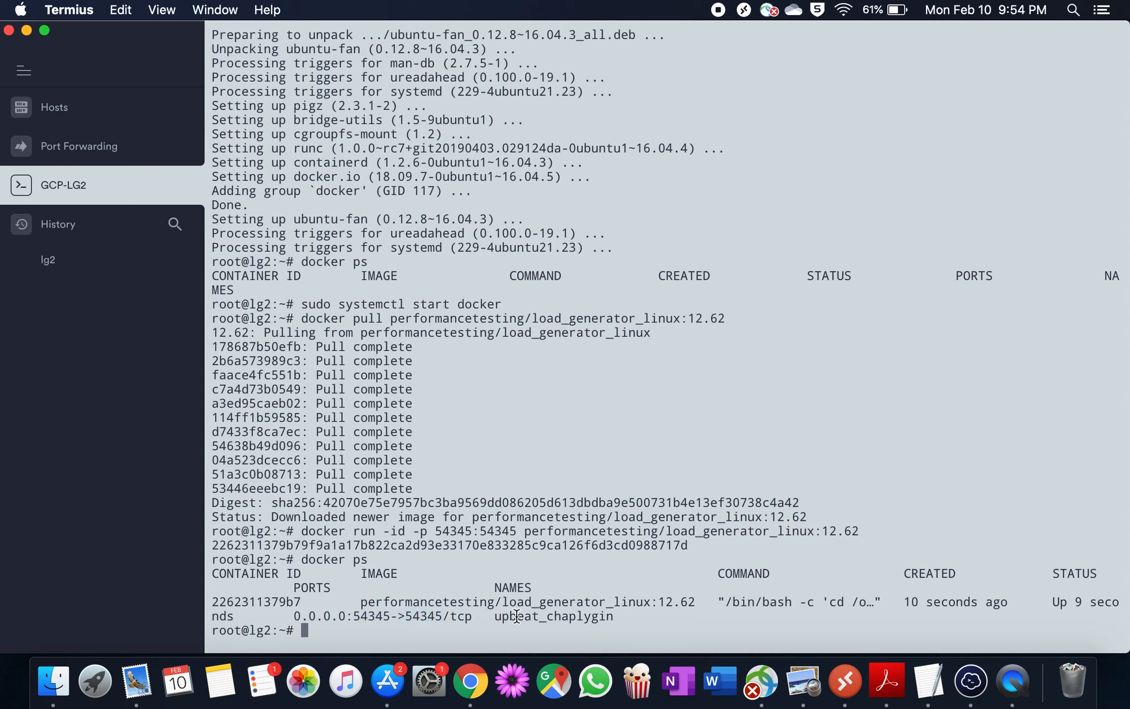
# List the VM's listening ports with "netstat -tulpn" and examine the entry for port 54345
pyautogui.write('netstat -tulpn')
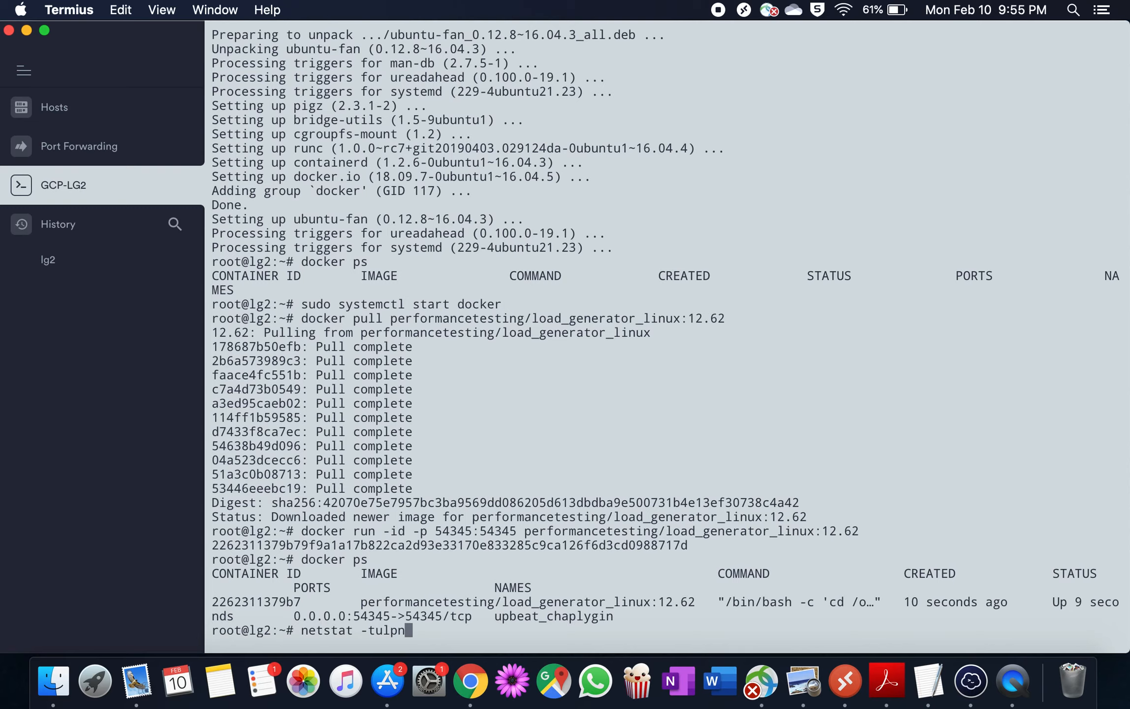
pyautogui.press('Return')
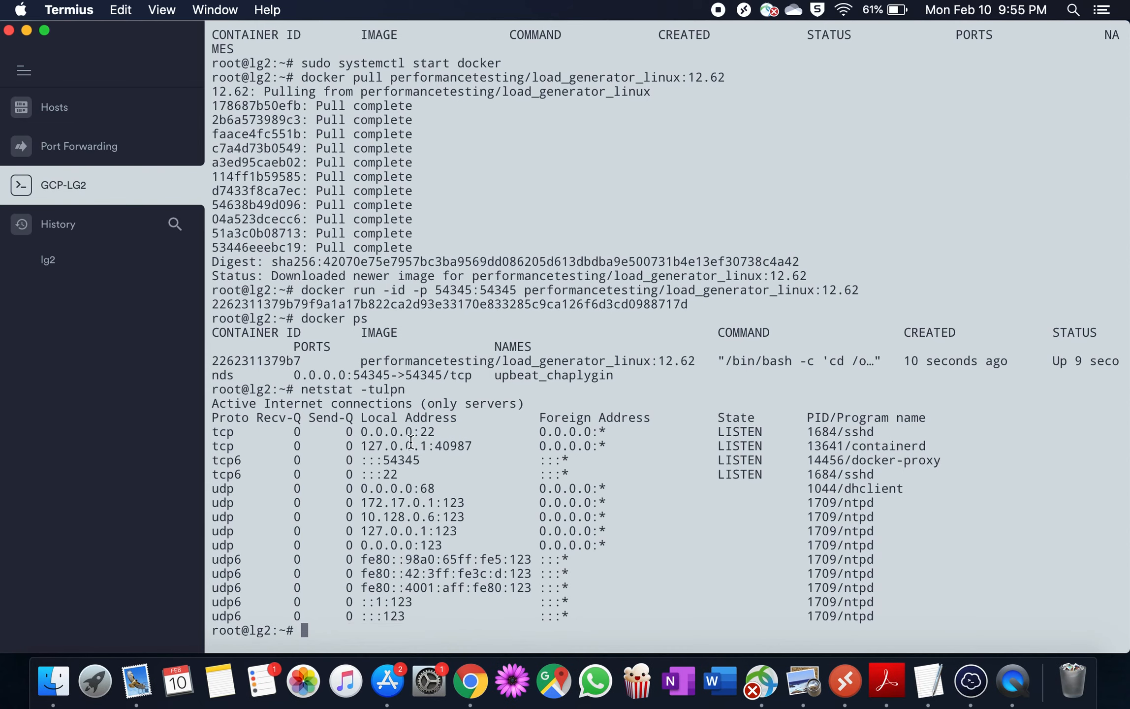
pyautogui.moveTo(388, 463); pyautogui.dragTo(942, 464)
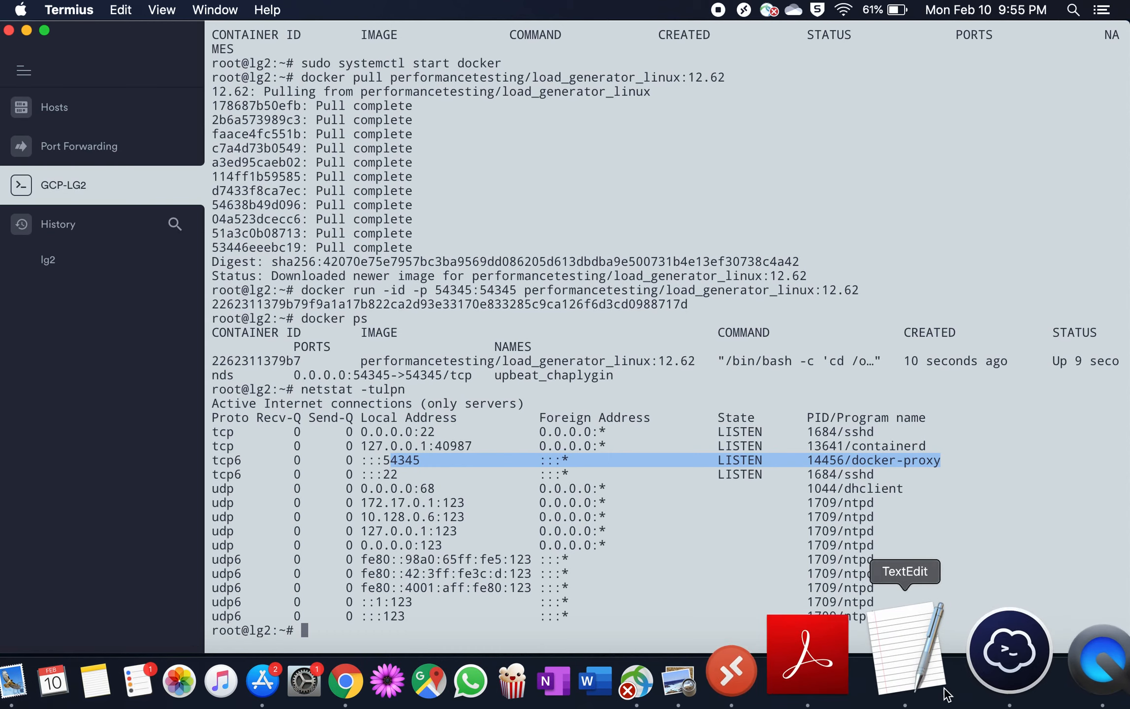
# Switch to the TextEdit checklist, mark items 6 and 7 as Done and remove one empty line above item 7
pyautogui.click(938, 674)
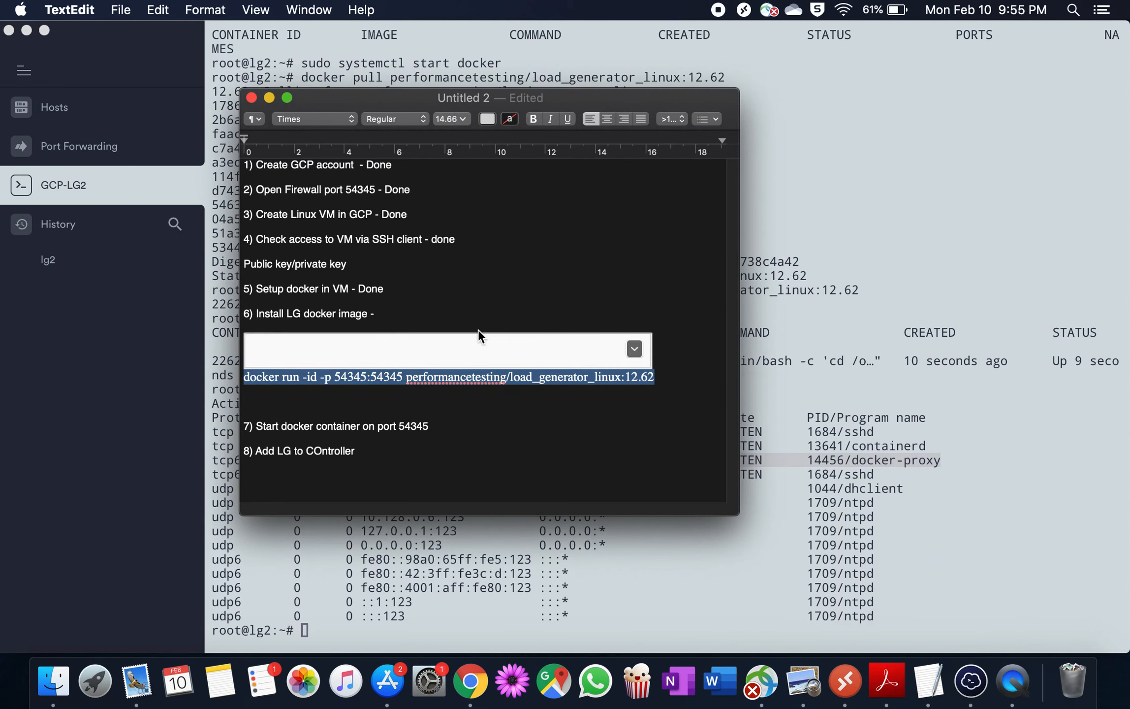
pyautogui.click(411, 316)
pyautogui.write('Done')
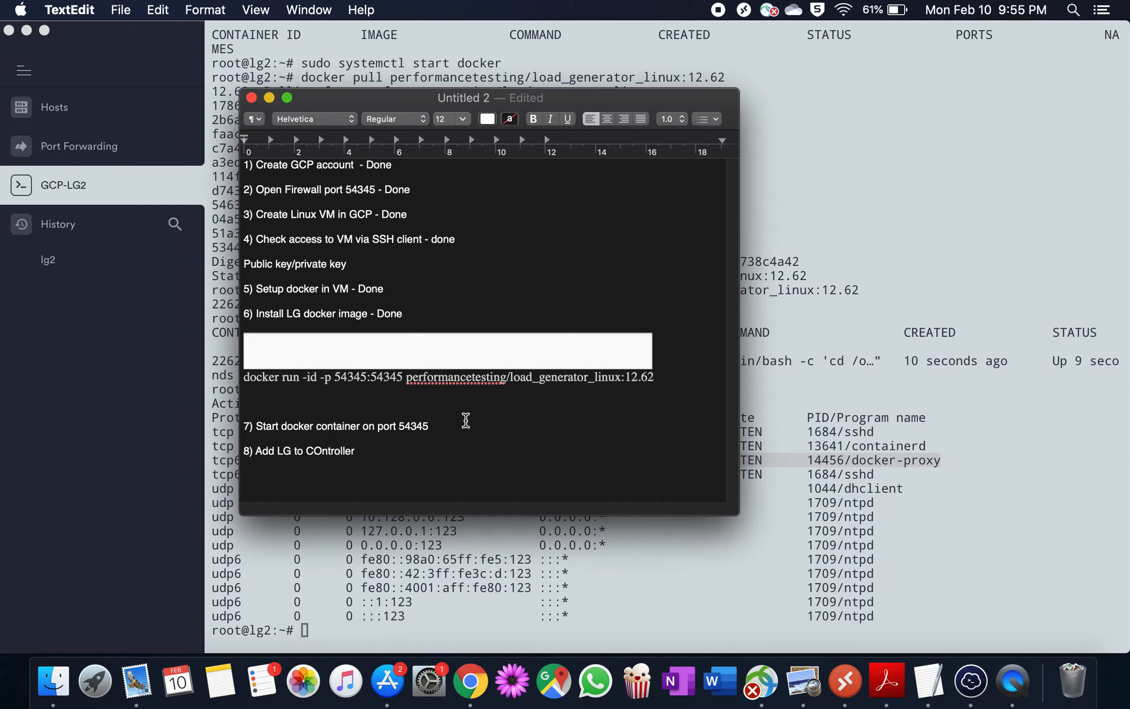
pyautogui.click(332, 401)
pyautogui.press('BackSpace')
pyautogui.click(441, 418)
pyautogui.write('-')
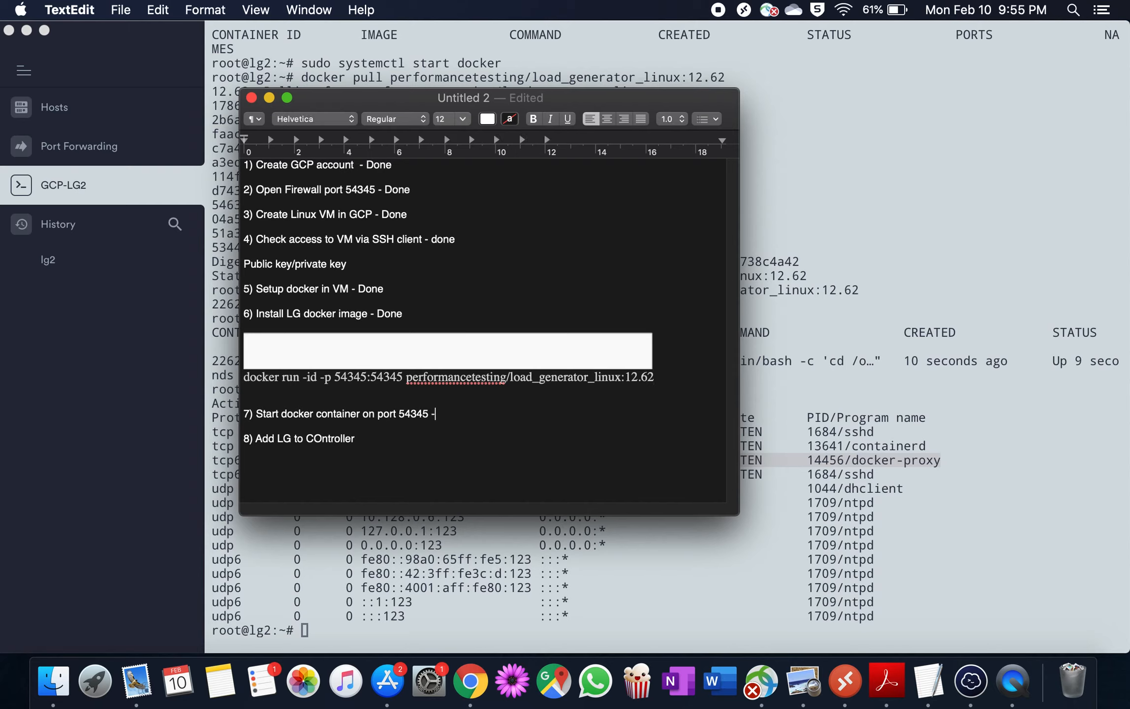
pyautogui.write(' Done')
pyautogui.press('Down')
pyautogui.moveTo(370, 438); pyautogui.dragTo(257, 440)
pyautogui.click(369, 439)
# Switch to LoadRunner Controller in the remote desktop session and start adding a new load generator to the scenario
pyautogui.click(832, 681)
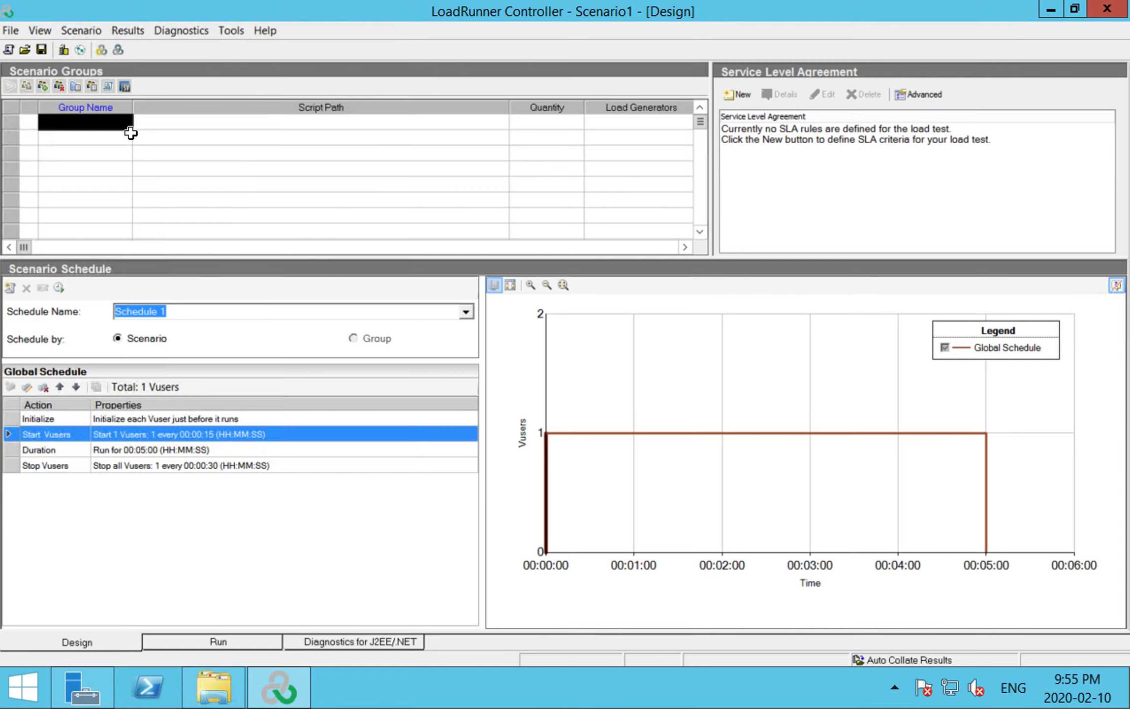
pyautogui.click(63, 48)
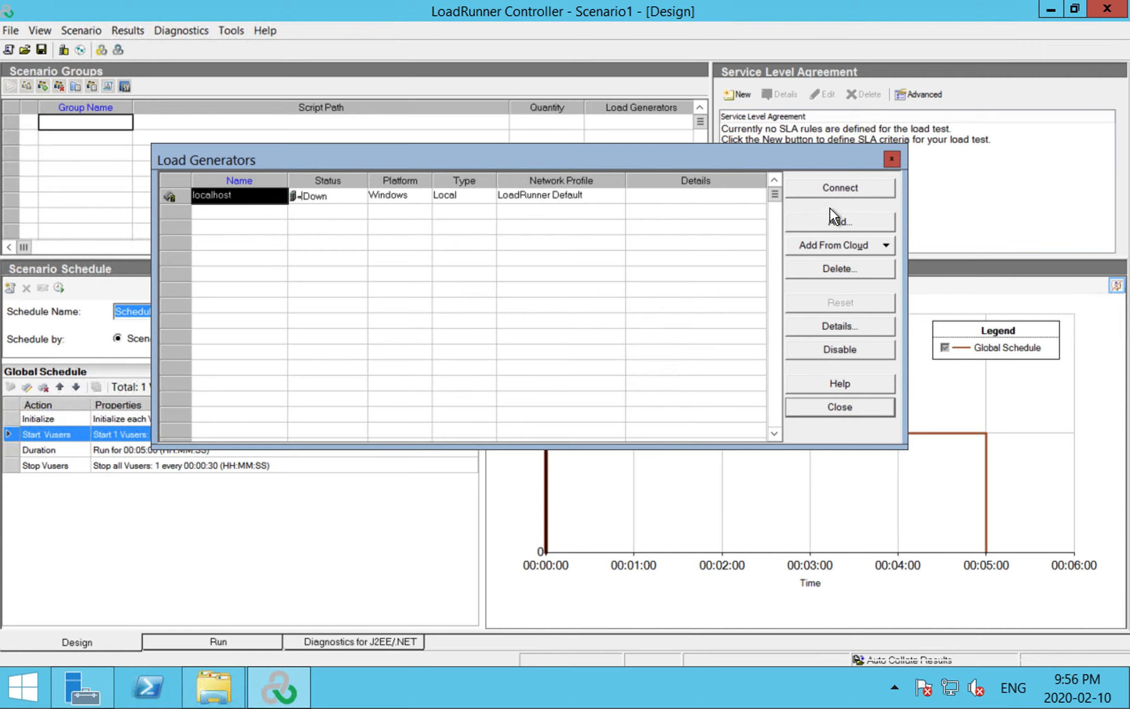
pyautogui.click(832, 221)
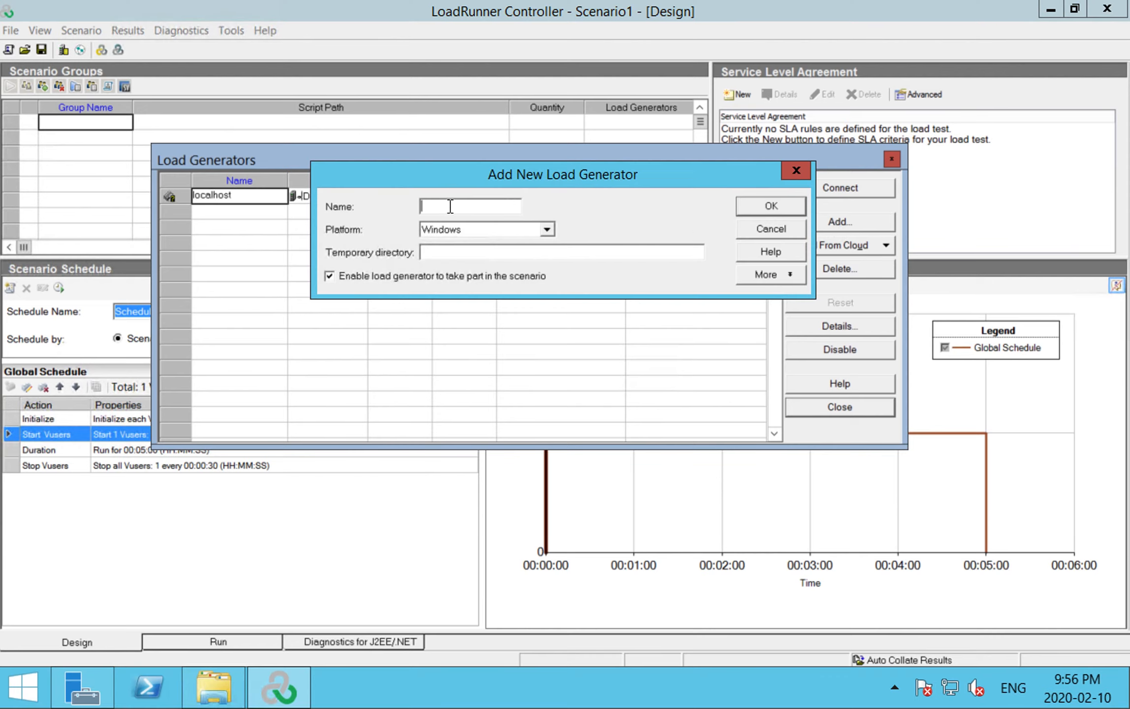
# Switch to Chrome and look up the external IP of VM lg2 in the Compute Engine instances list
pyautogui.moveTo(611, 687)
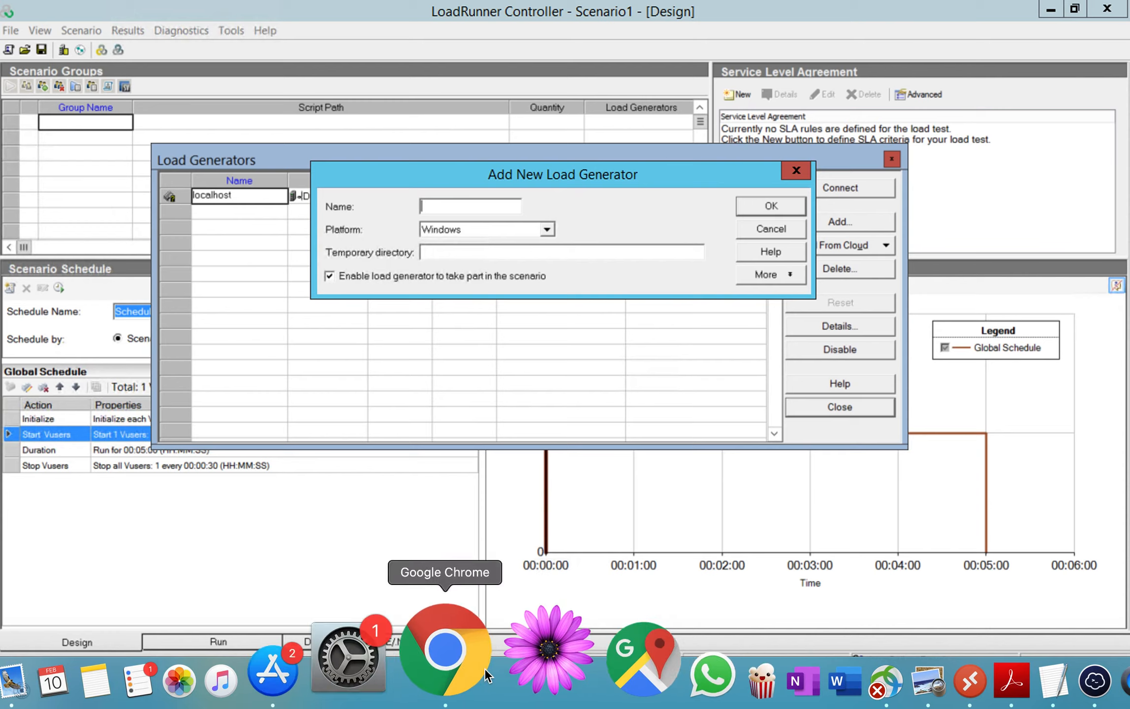
pyautogui.click(477, 667)
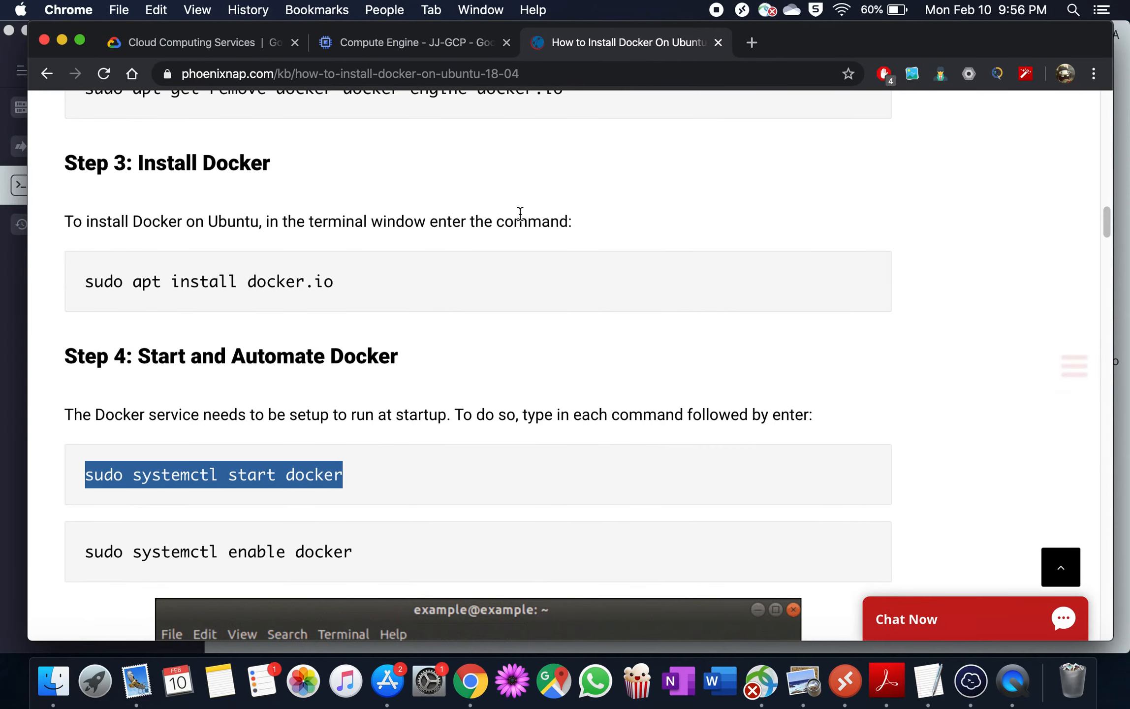
pyautogui.click(412, 44)
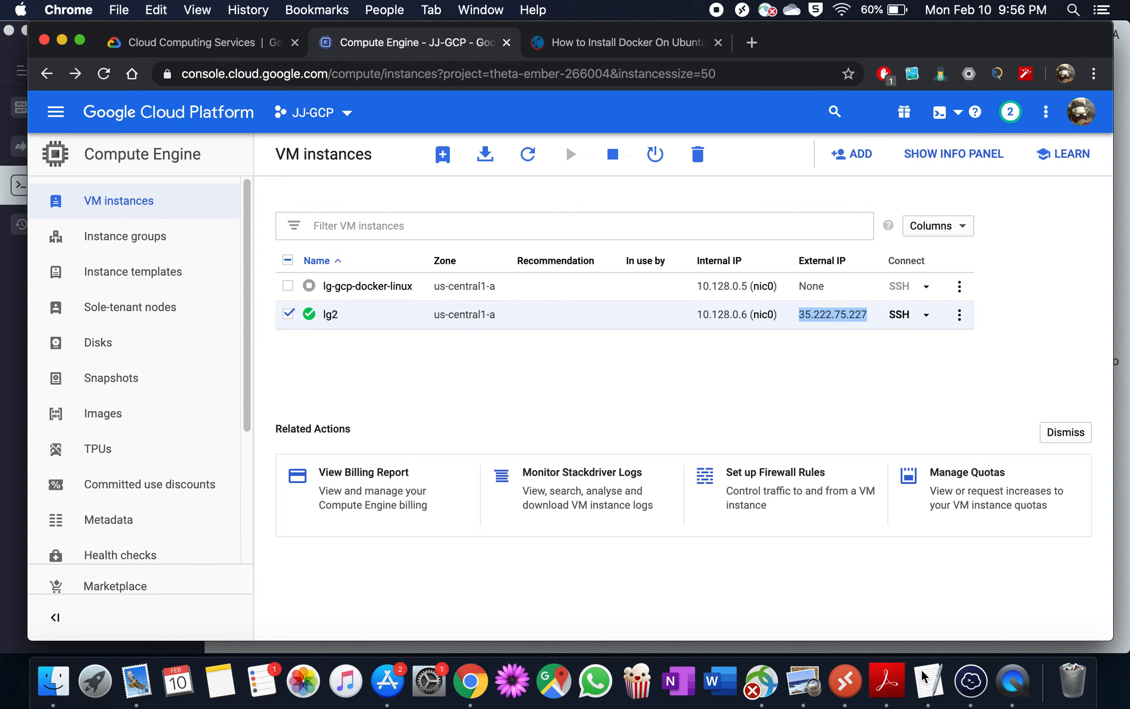
# Return to LoadRunner Controller and add the new load generator with the name 35.222.75.227 and the Linux platform
pyautogui.click(841, 670)
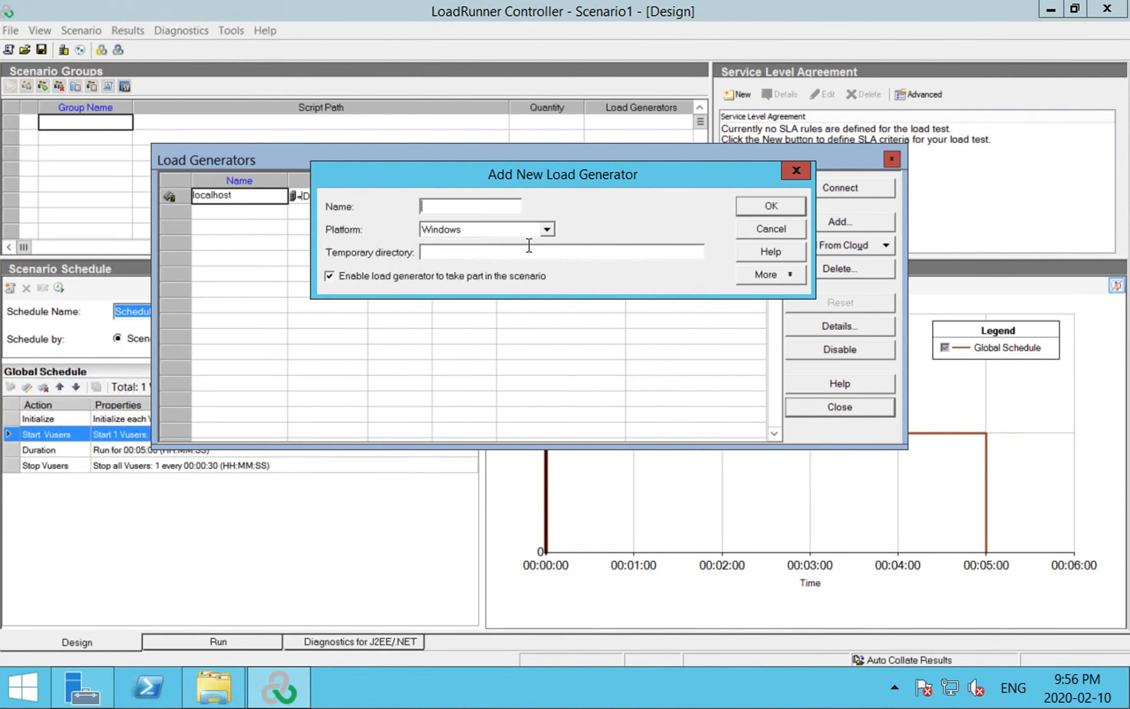
pyautogui.write('35.222.75.227')
pyautogui.click(544, 229)
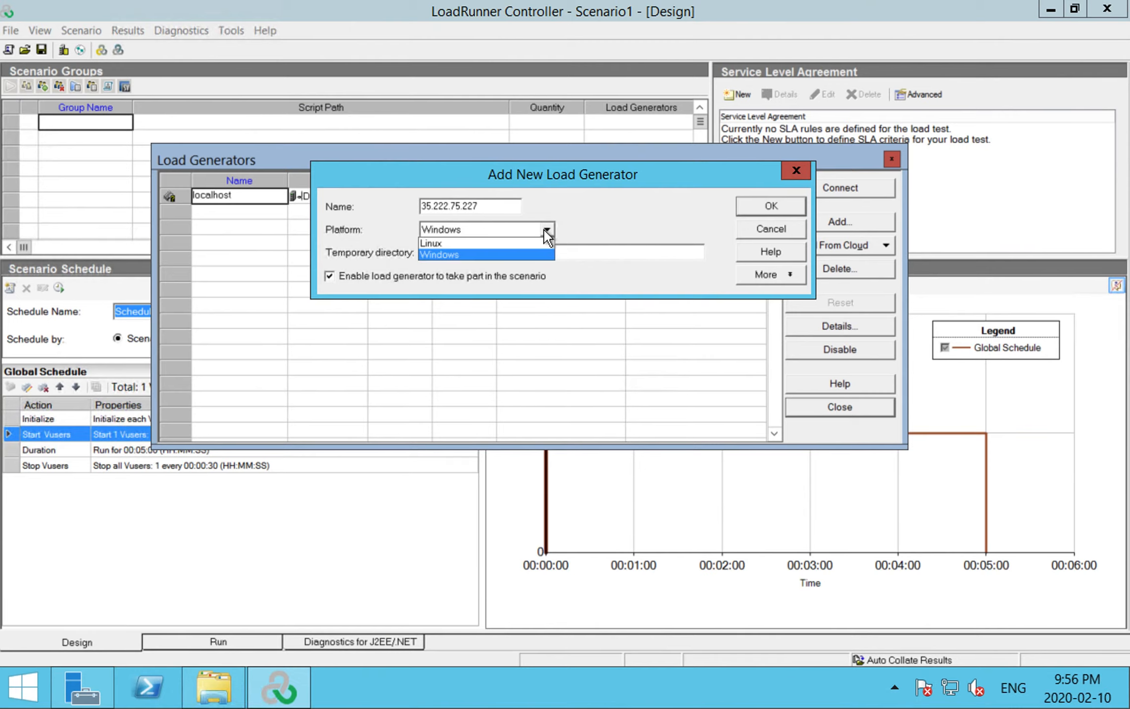
pyautogui.click(475, 241)
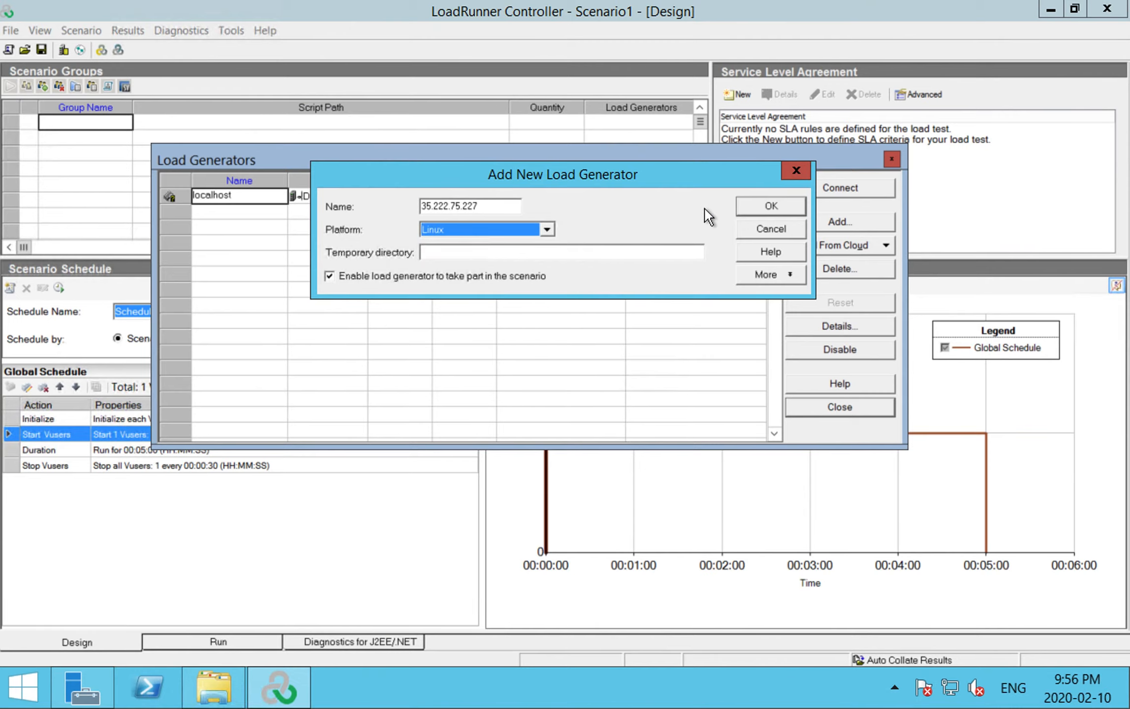
pyautogui.click(770, 202)
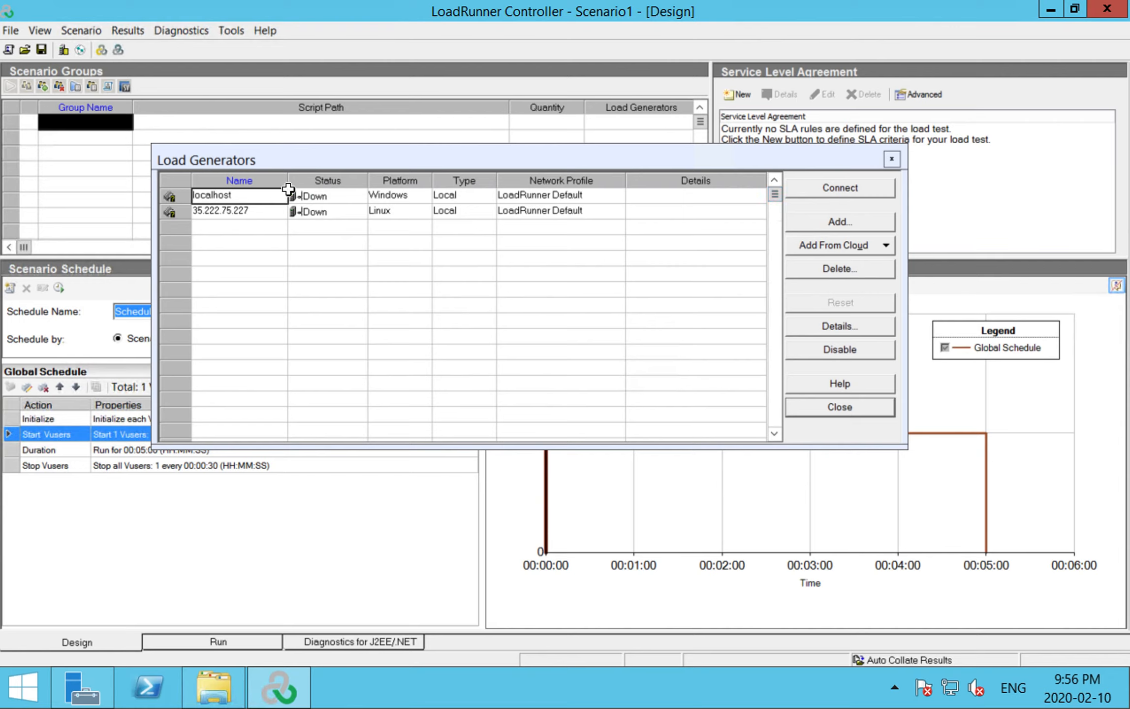
# Connect the Controller to load generator 35.222.75.227 and check its status
pyautogui.click(213, 216)
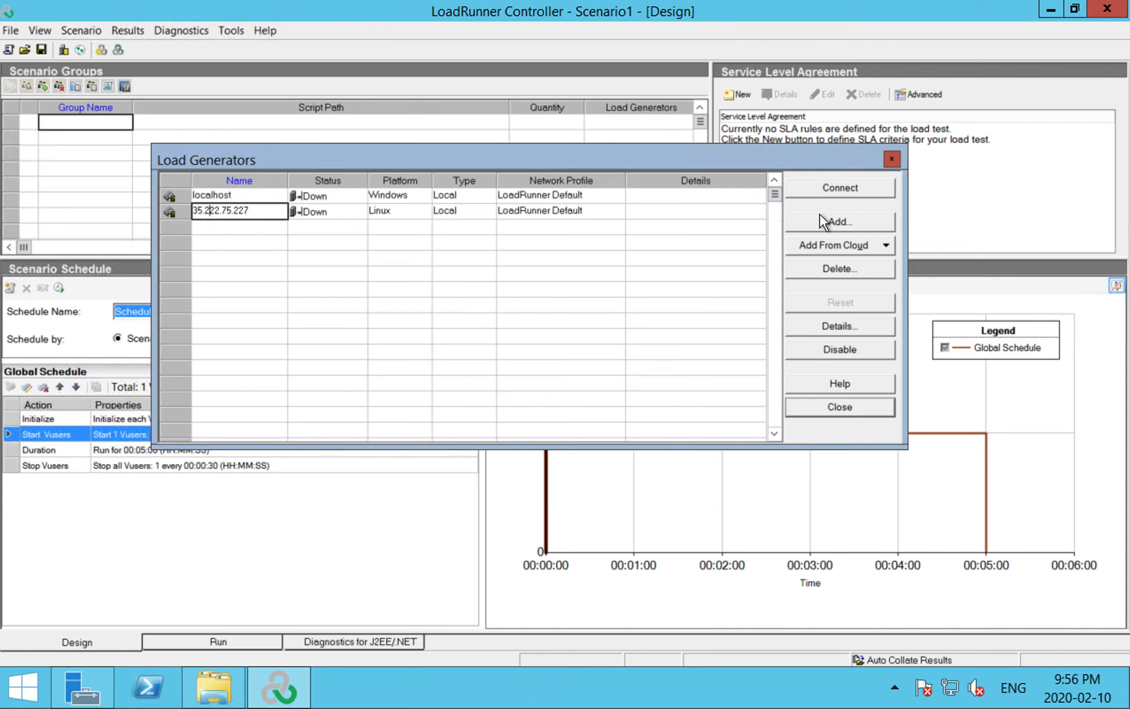
pyautogui.click(845, 187)
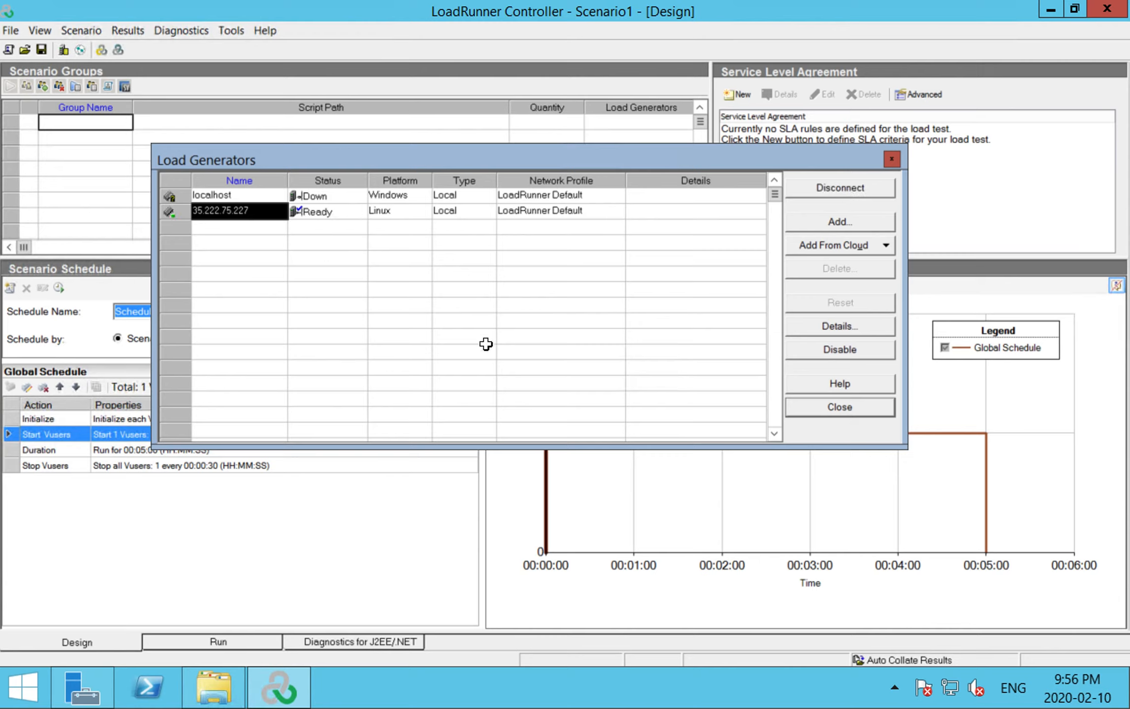
pyautogui.click(326, 222)
pyautogui.click(331, 213)
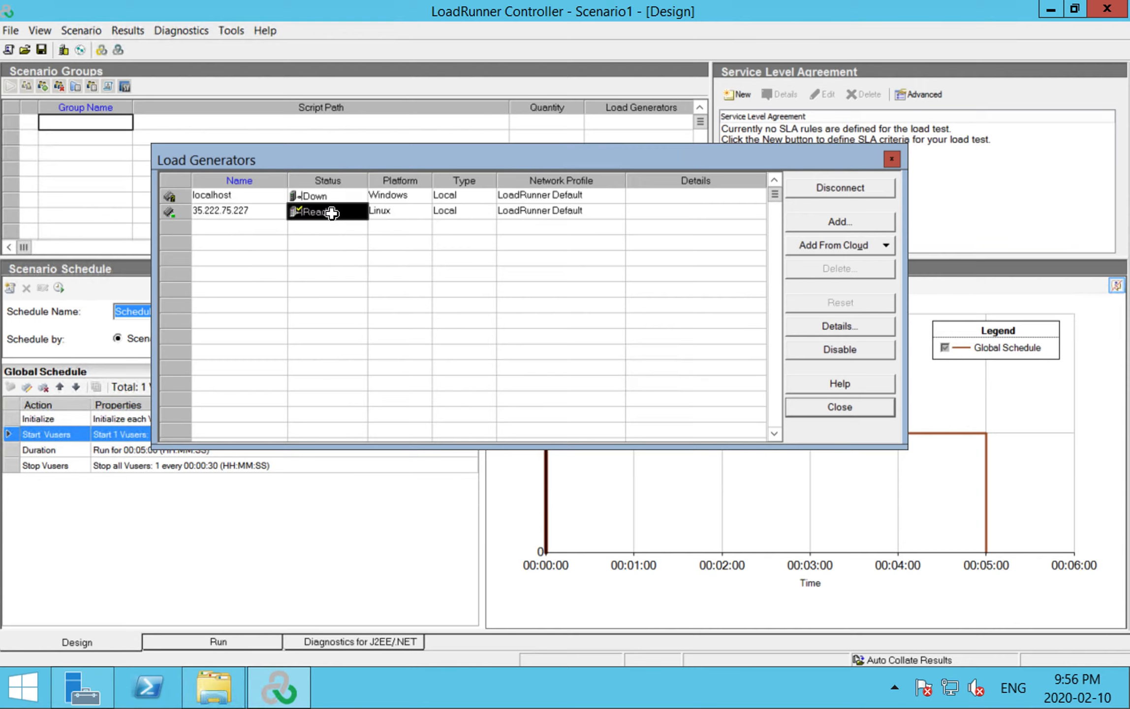